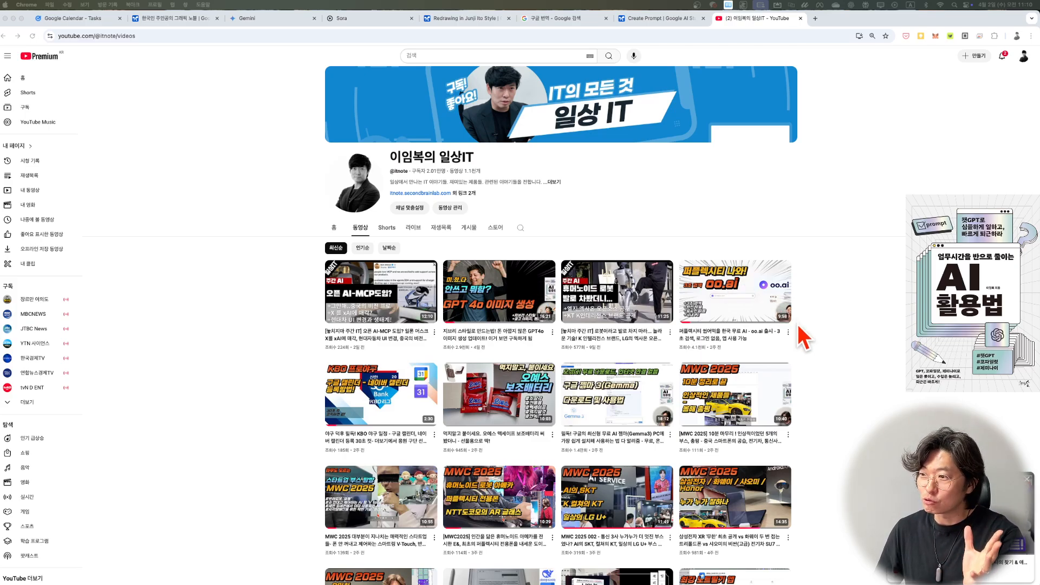
Step: Browse the uploaded videos on the YouTube channel page
scroll(802, 337, "down", 3)
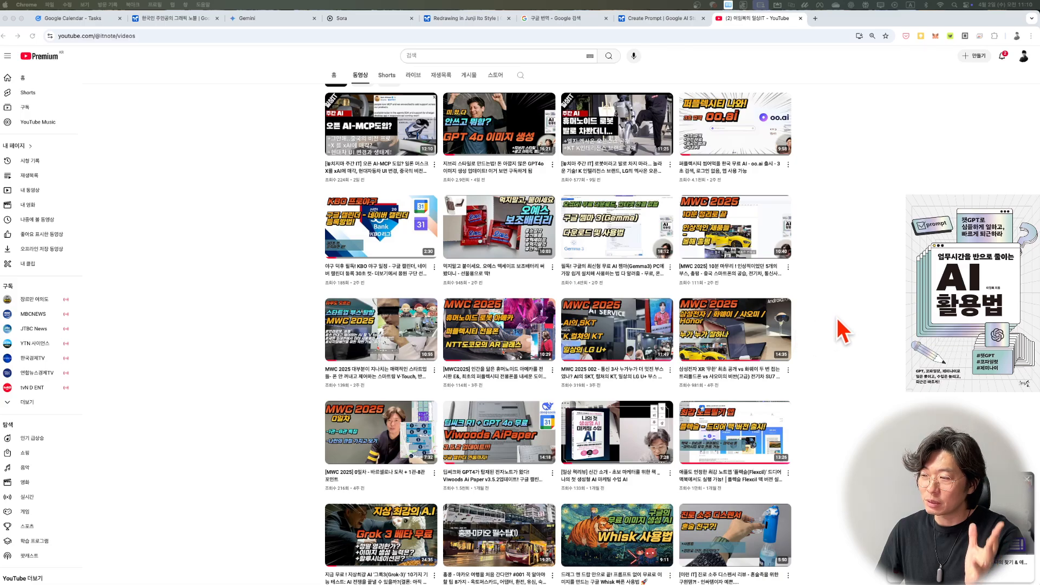
scroll(837, 318, "down", 1)
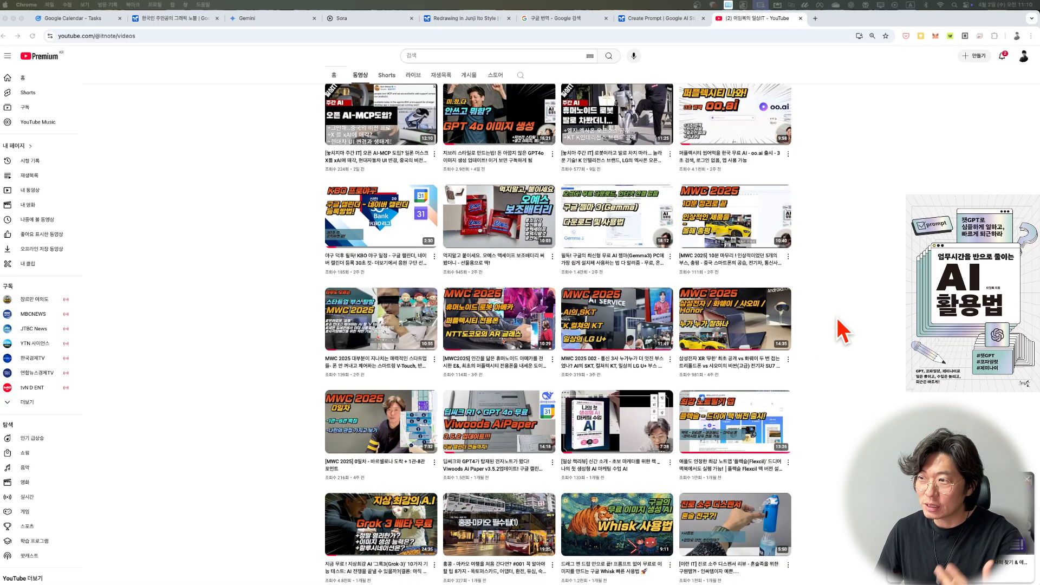
scroll(843, 331, "down", 4)
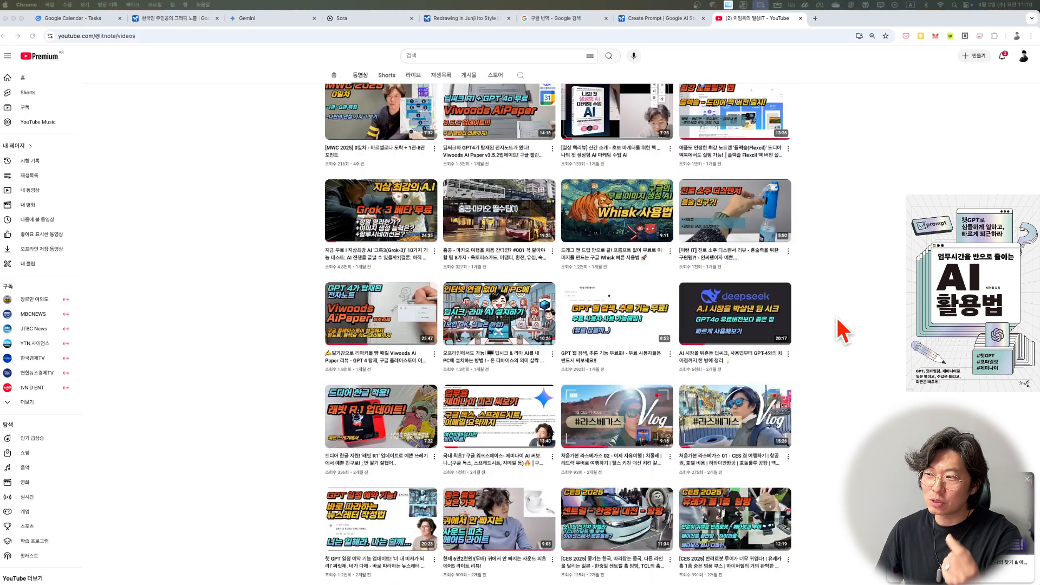
scroll(843, 331, "down", 3)
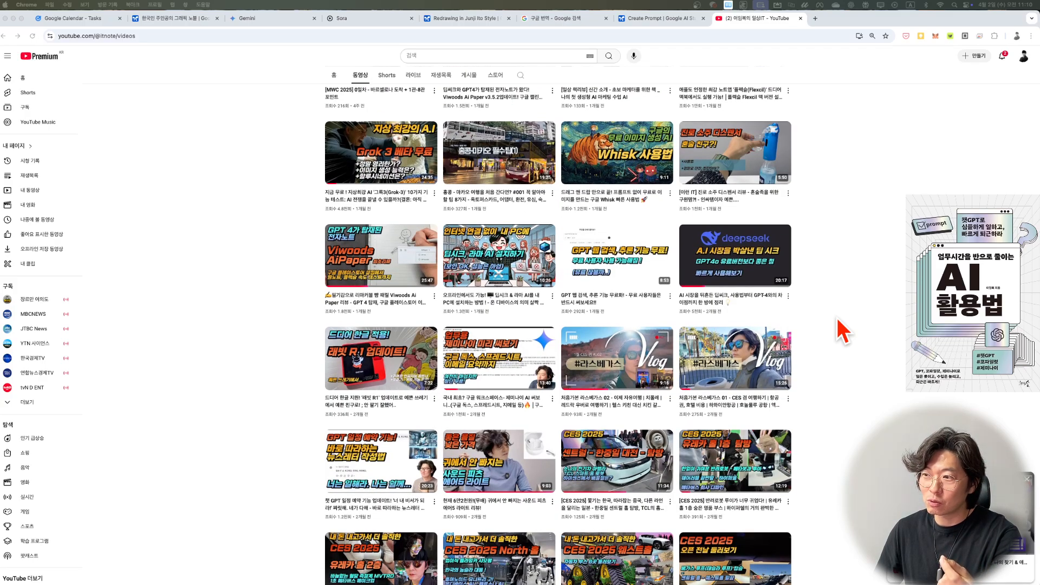
scroll(843, 331, "down", 1)
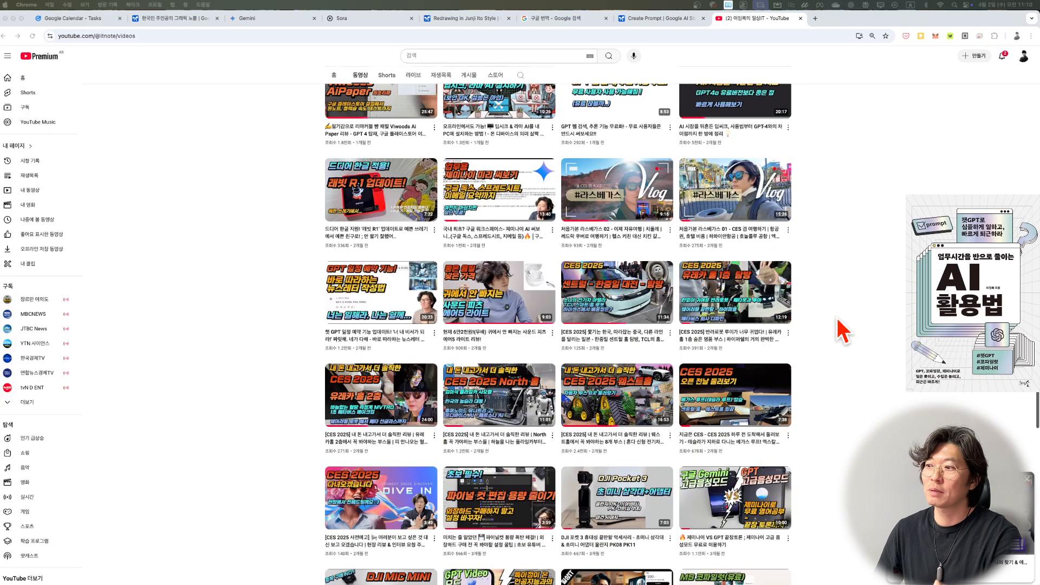
scroll(843, 332, "down", 5)
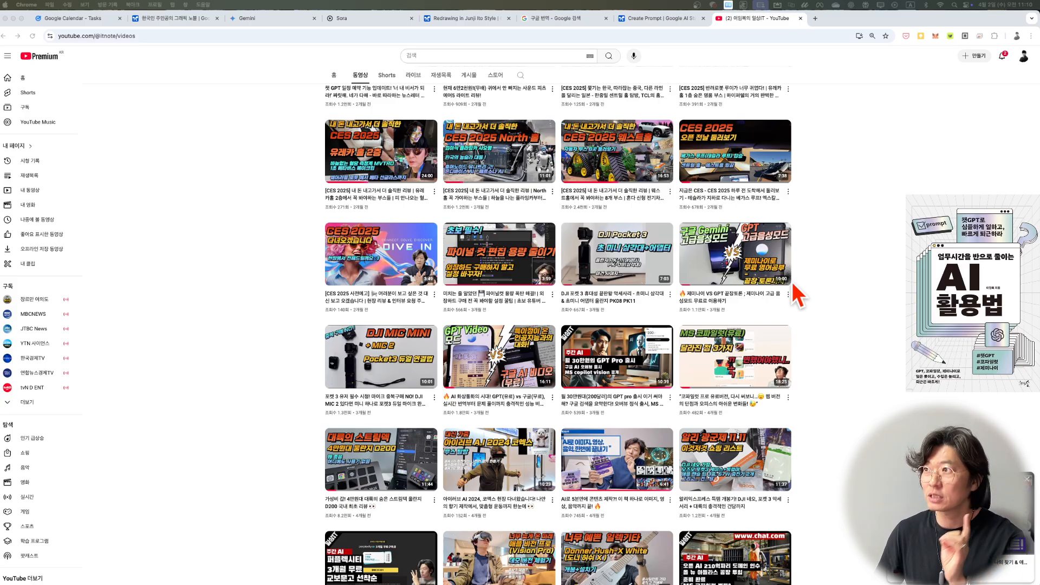
Step: Switch to Google AI Studio, review the available models and choose Gemini 2.0 Flash (Image Generation) Experimental
left_click(635, 23)
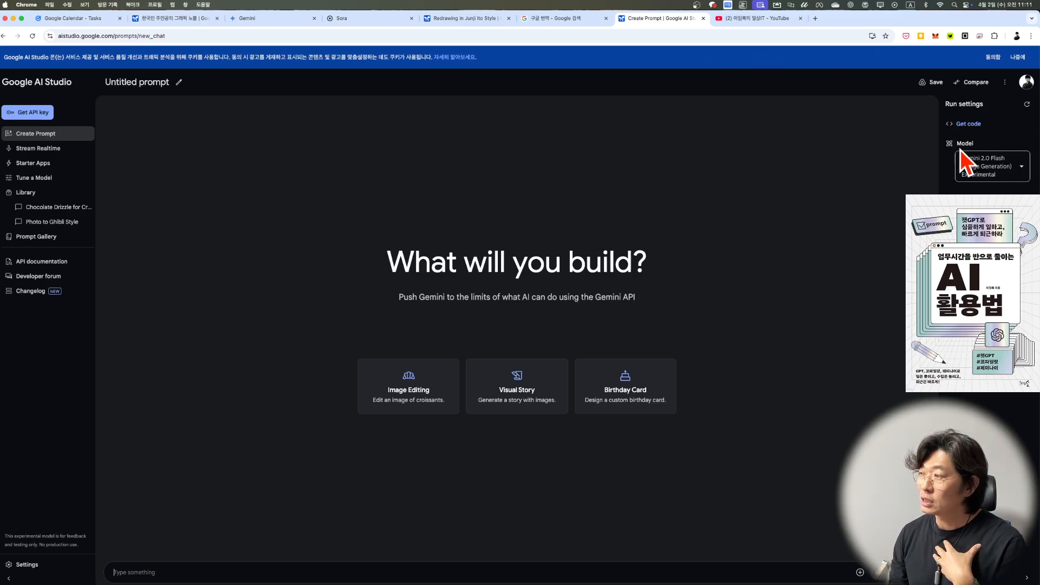
mouse_move(972, 169)
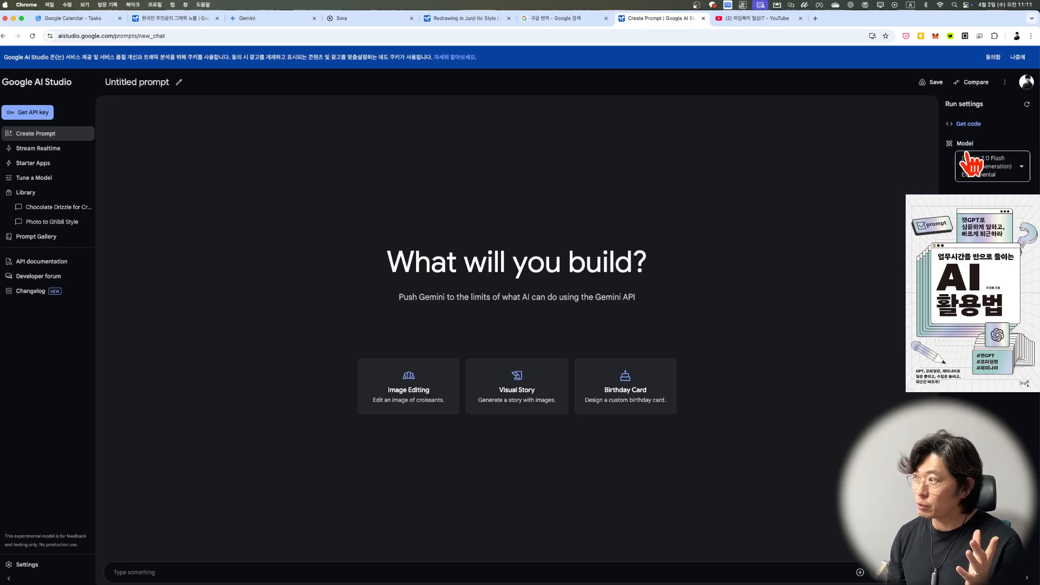
left_click(997, 169)
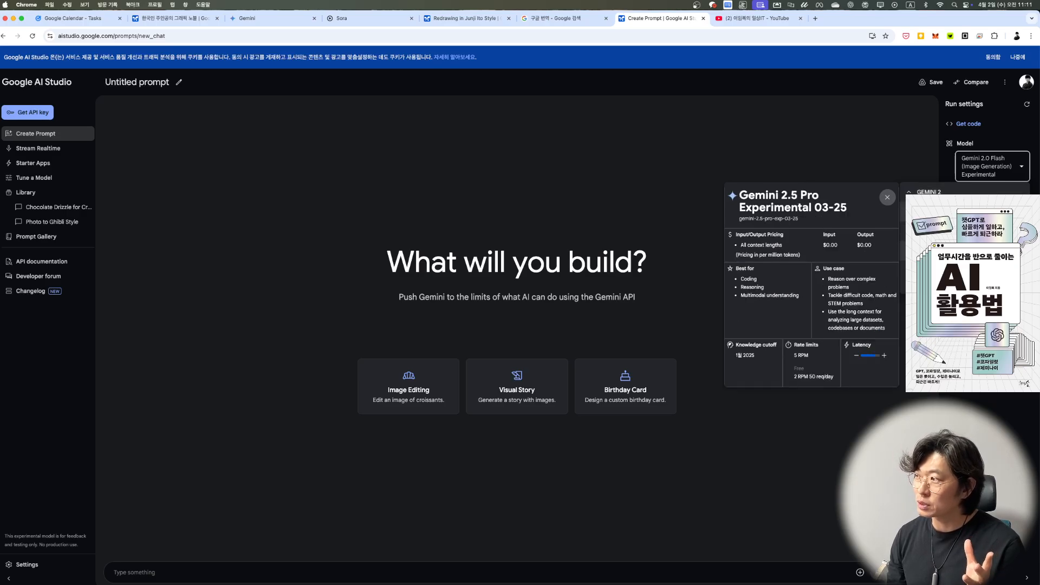
scroll(964, 259, "down", 1)
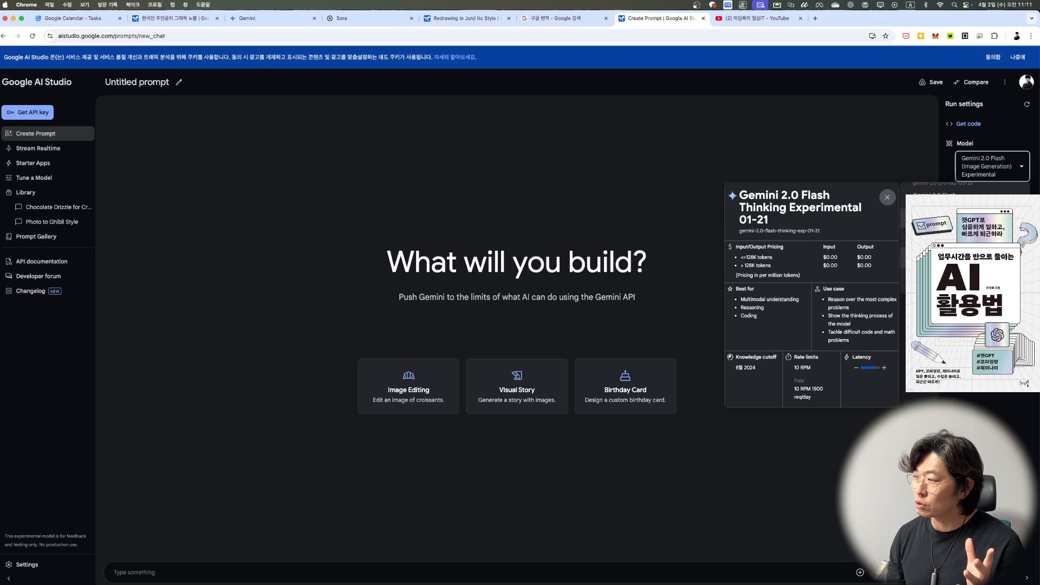
scroll(965, 258, "down", 1)
scroll(965, 260, "down", 2)
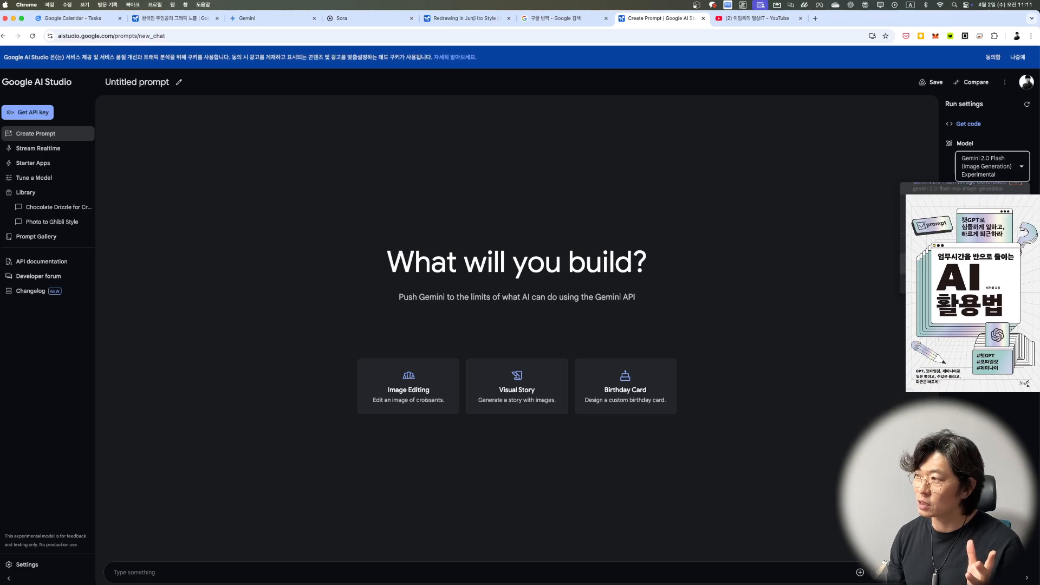
scroll(965, 244, "up", 2)
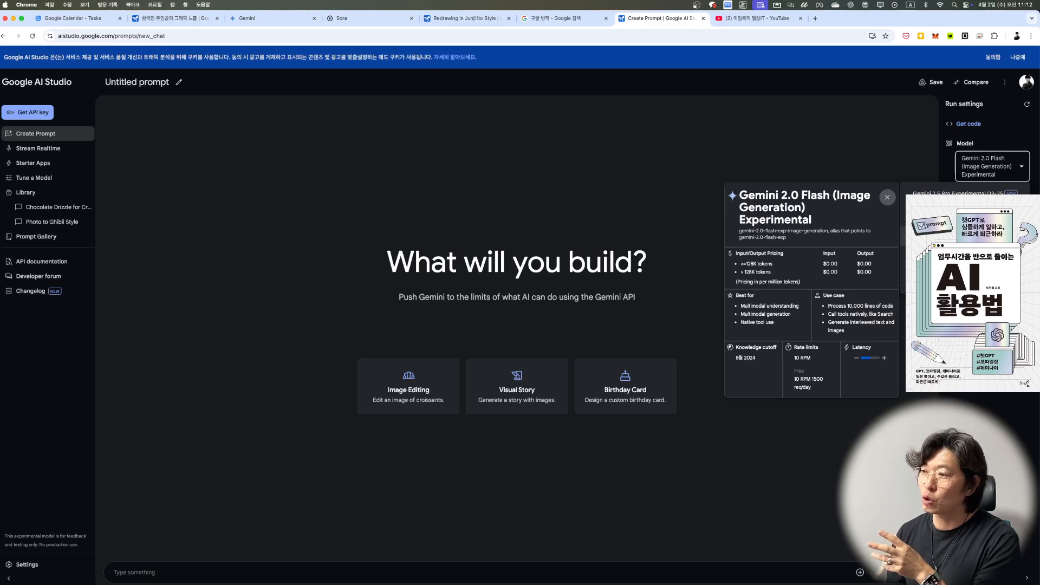
left_click(949, 235)
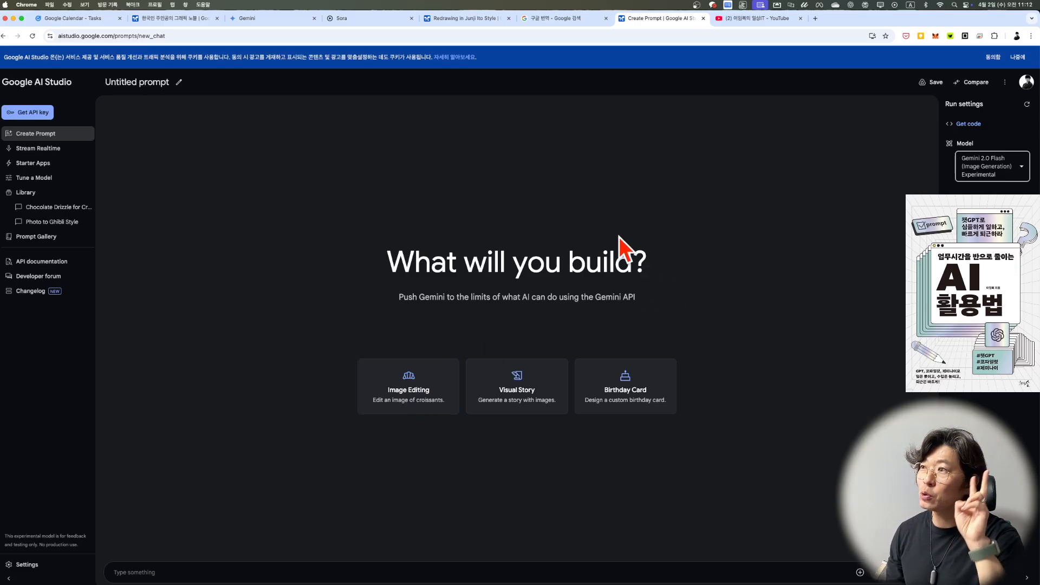
Step: Switch to Gemini, start a new chat without the audio overview notice and choose the 2.0 Flash model
left_click(258, 19)
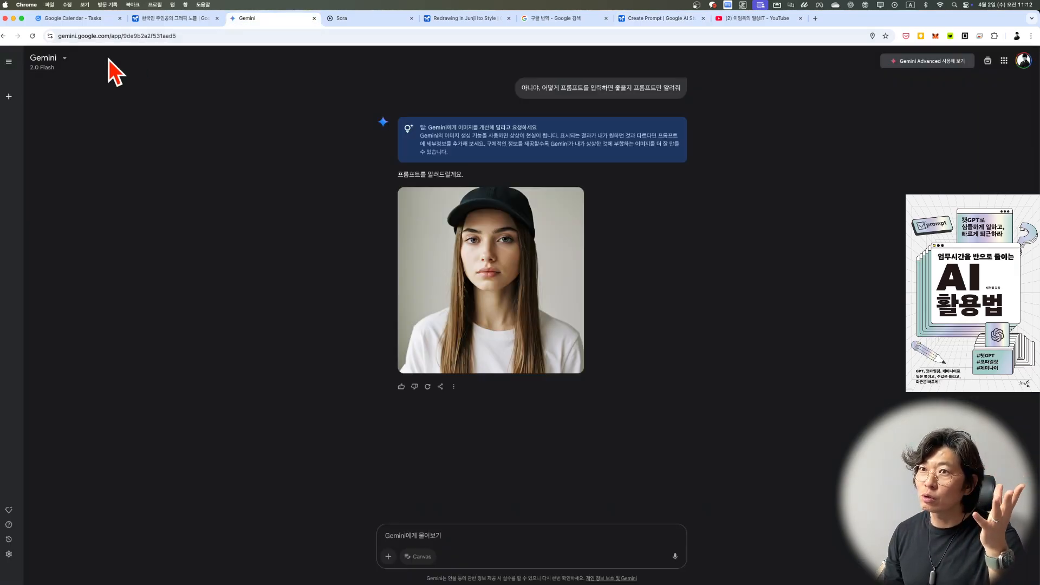
left_click(9, 96)
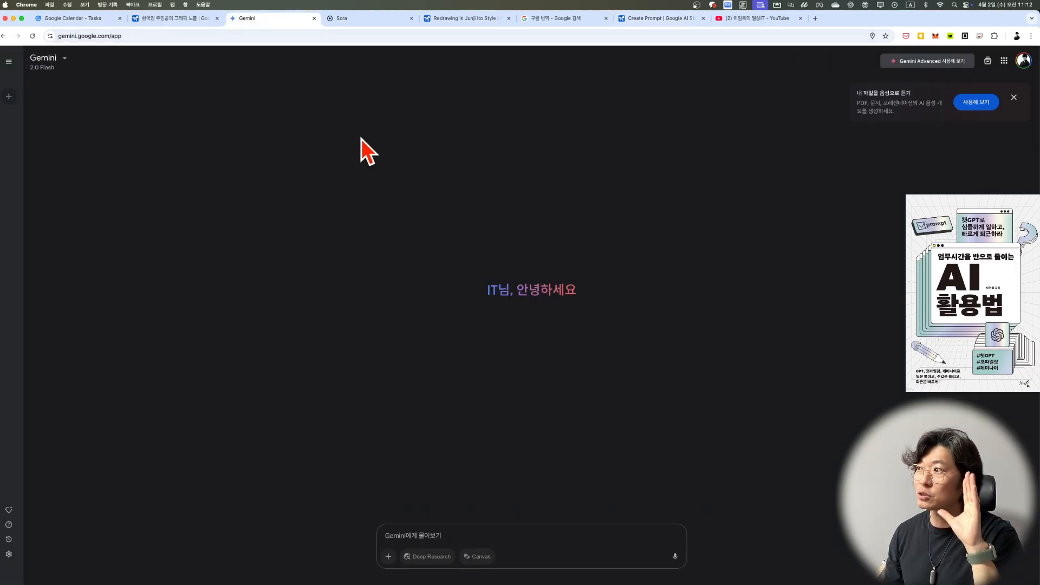
left_click(1013, 98)
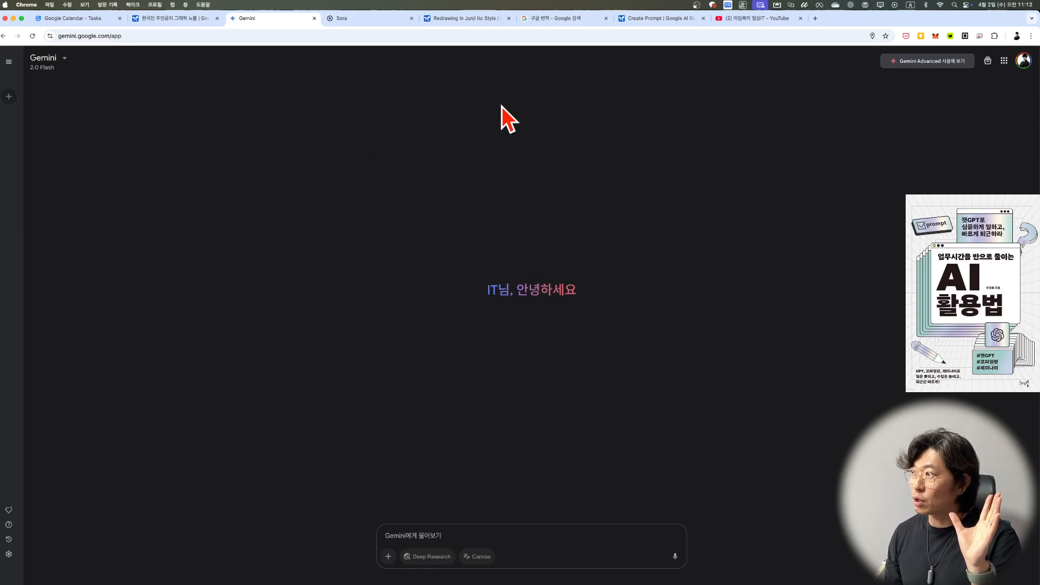
left_click(60, 62)
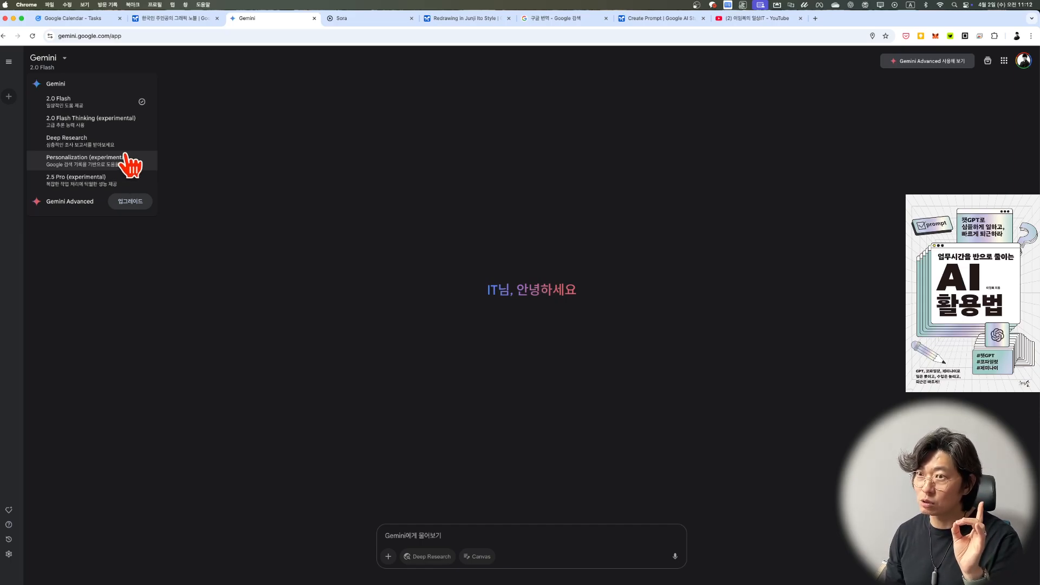
left_click(108, 104)
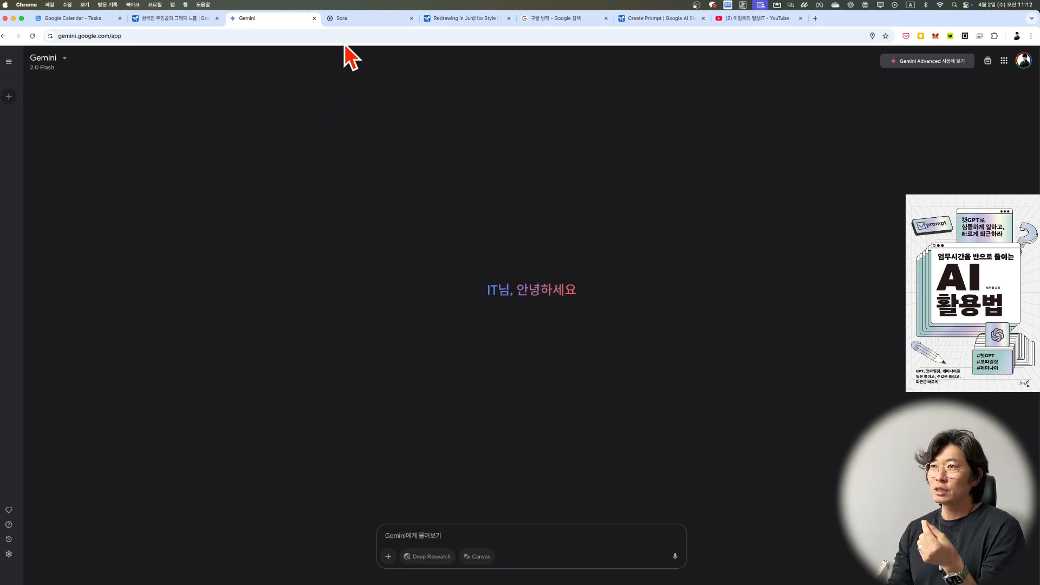
Step: Switch to Sora and look through the previously generated images in the My media library
left_click(352, 19)
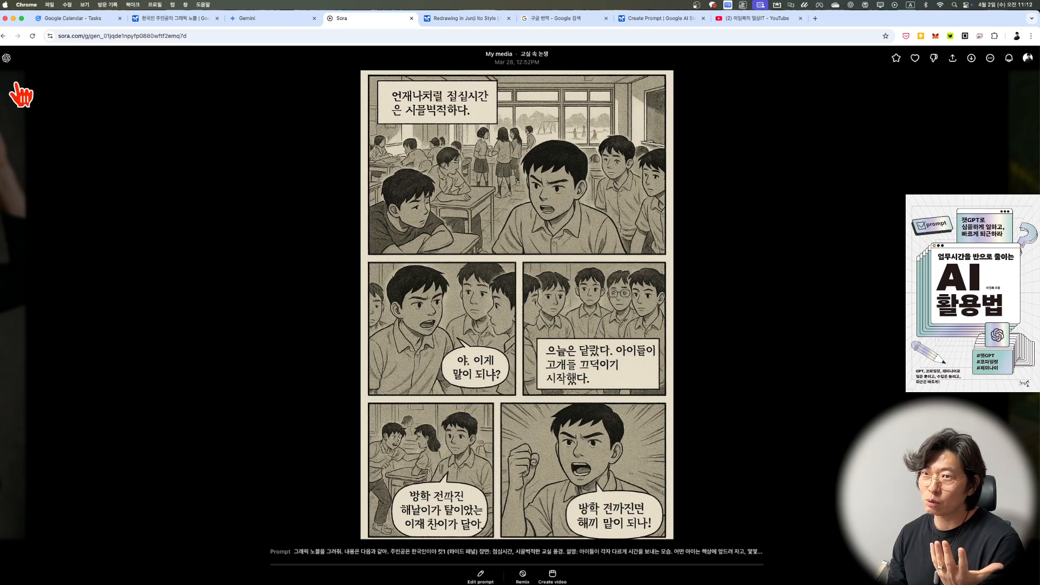
left_click(16, 62)
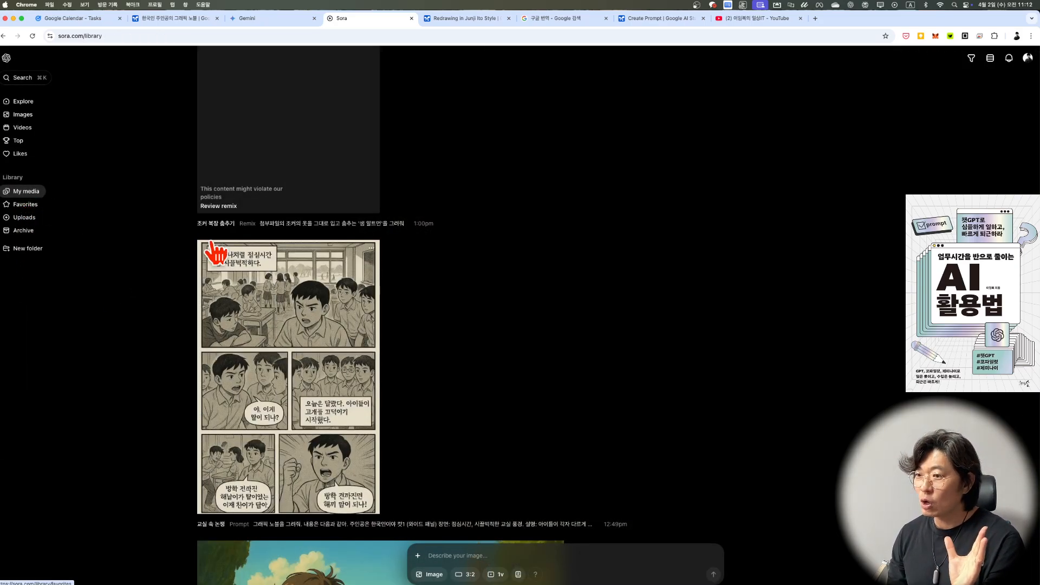
scroll(609, 317, "down", 5)
scroll(609, 317, "up", 1)
scroll(609, 317, "down", 4)
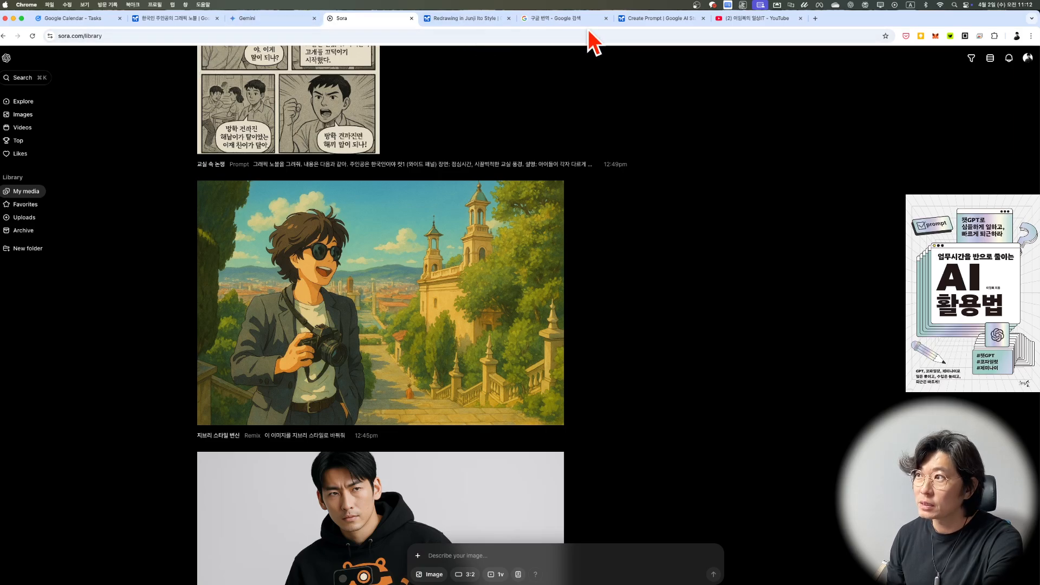
left_click(263, 22)
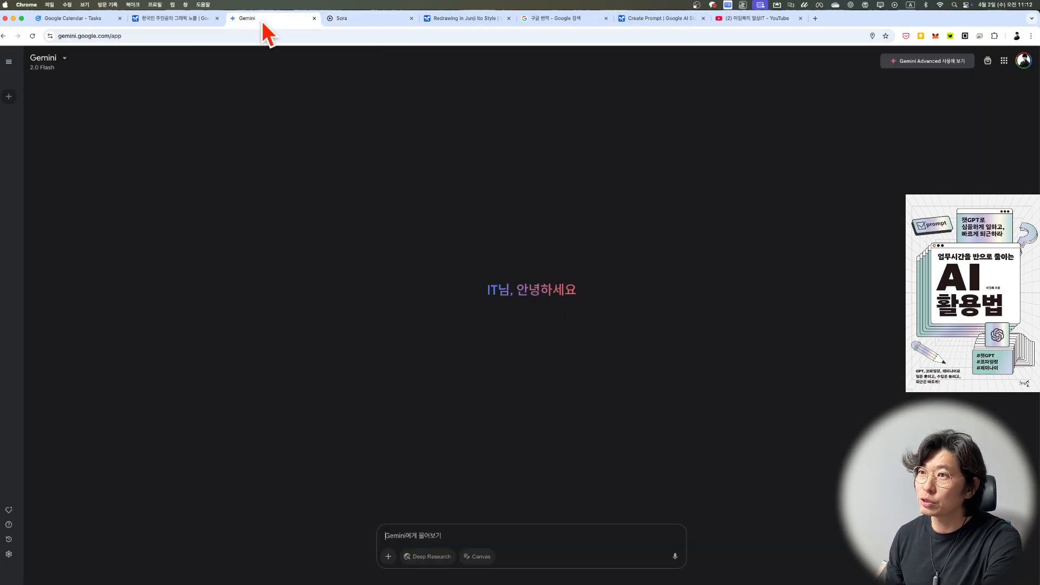
left_click(389, 557)
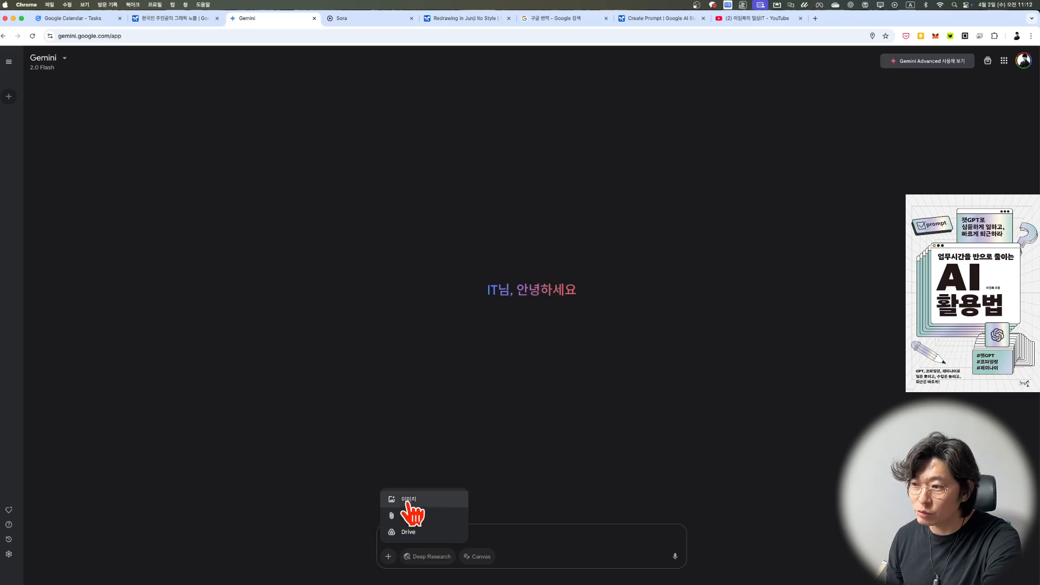
left_click(451, 501)
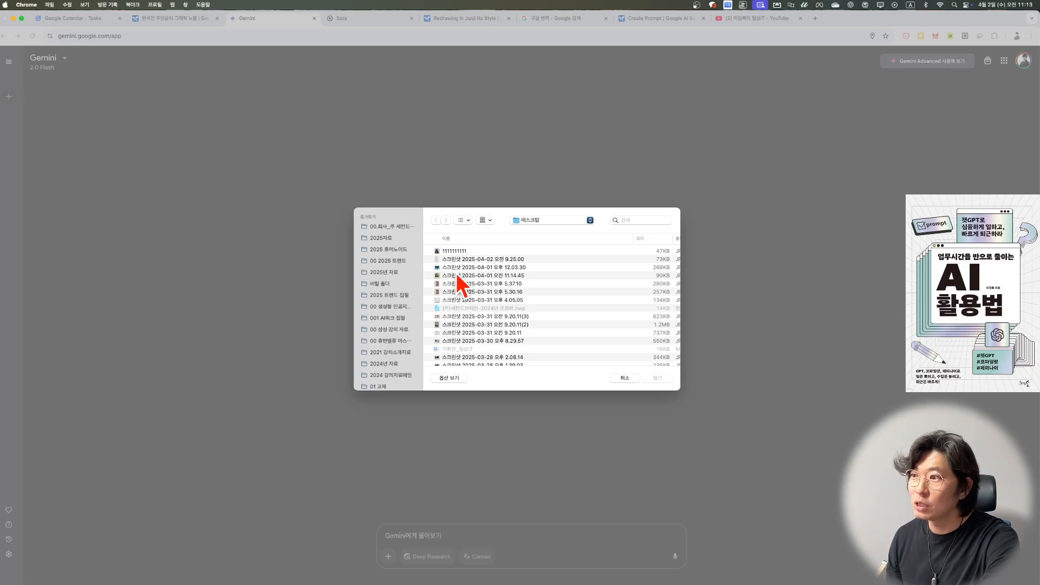
left_click(461, 252)
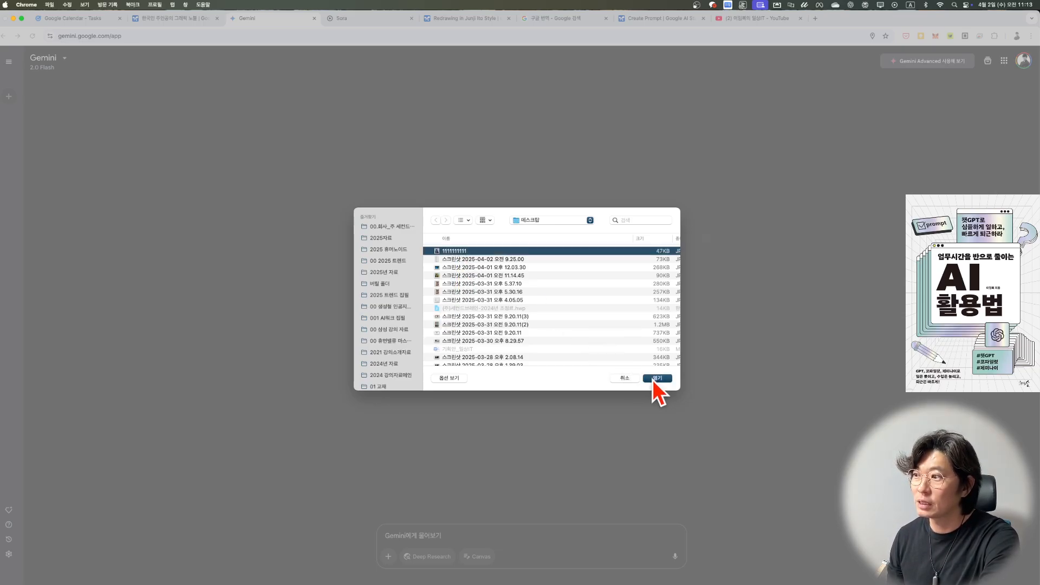
key("space")
key("space")
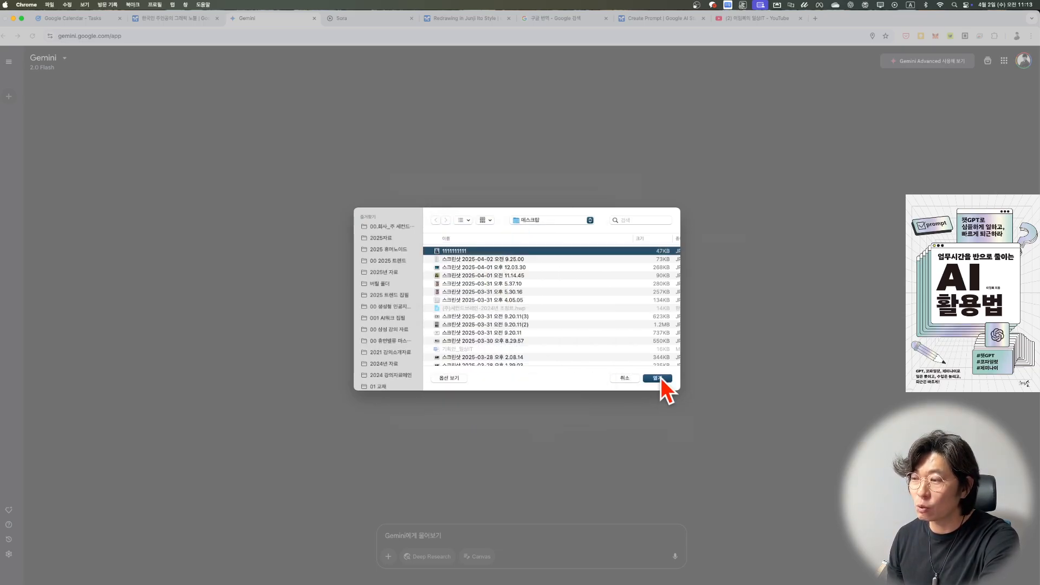
left_click(661, 379)
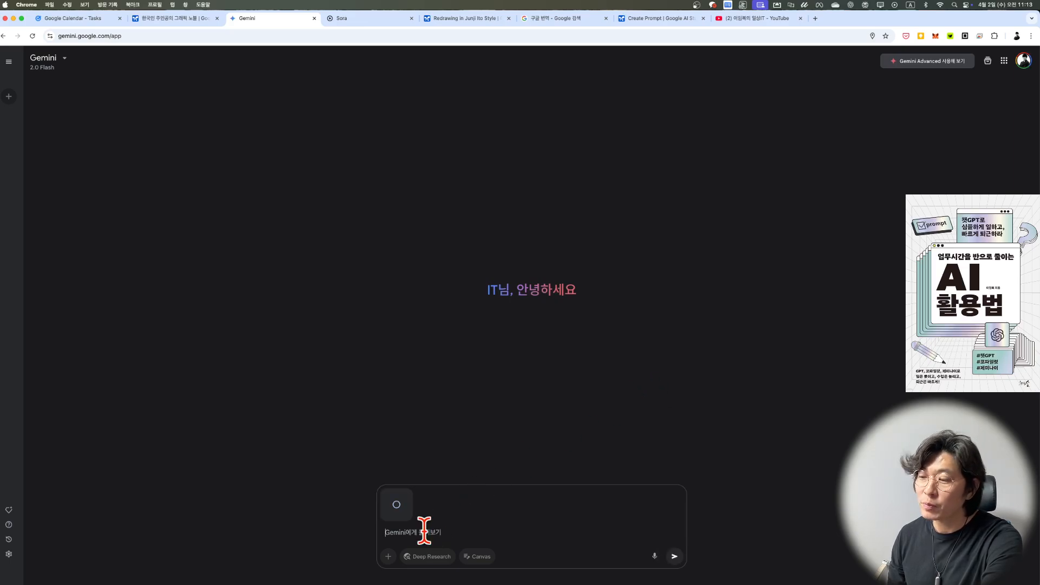
Step: Send the prompt "이 사진을 '지브리 스타일'의 그림체로 다시 그려줘" with the attached photo
type("dl")
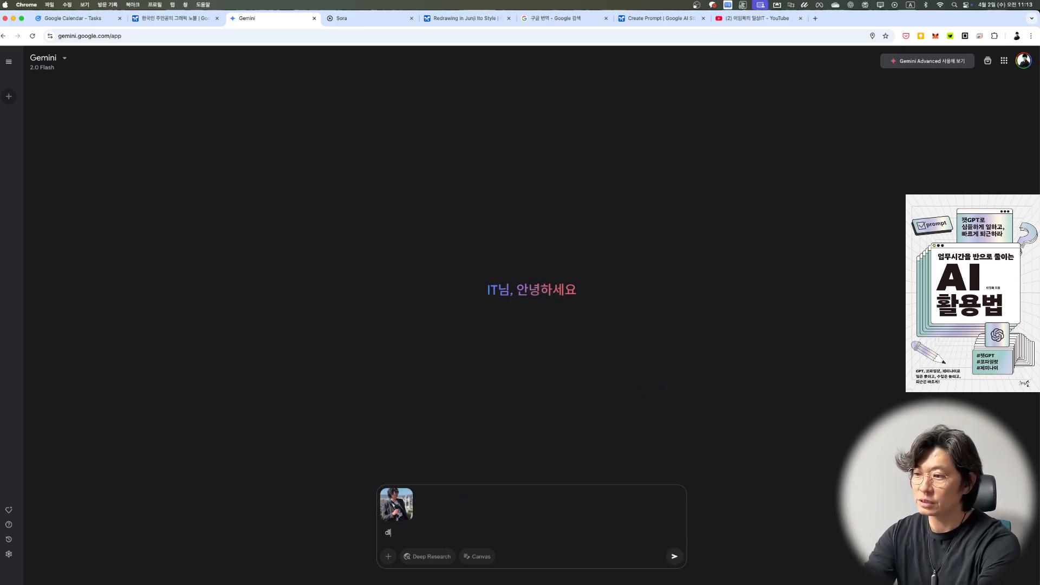
key("BackSpace")
key("BackSpace")
key("BackSpace")
key("Caps_Lock")
type("이 사진이")
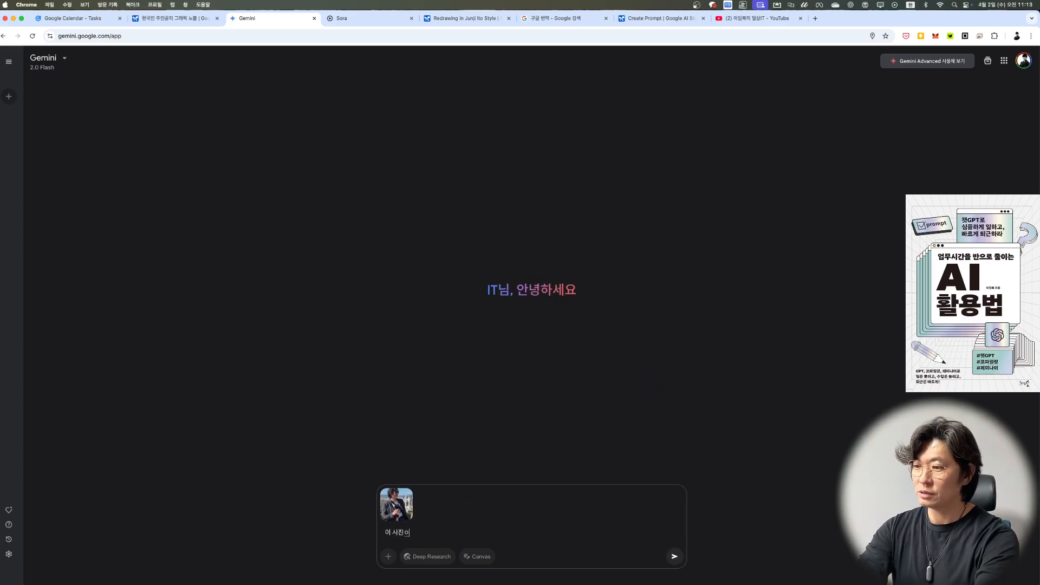
key("BackSpace")
type("을 '지브리 스타일")
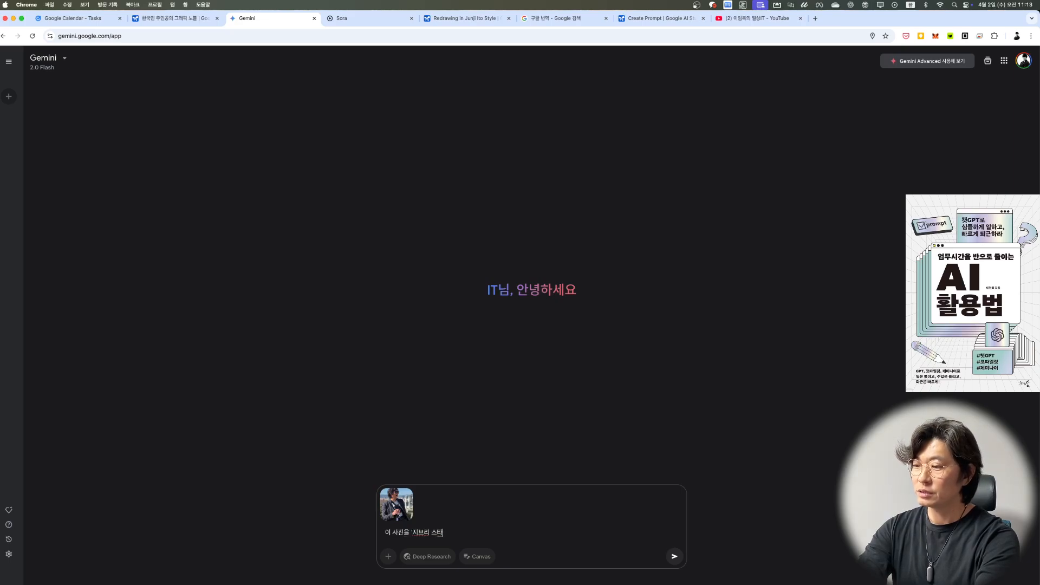
type("'의 그")
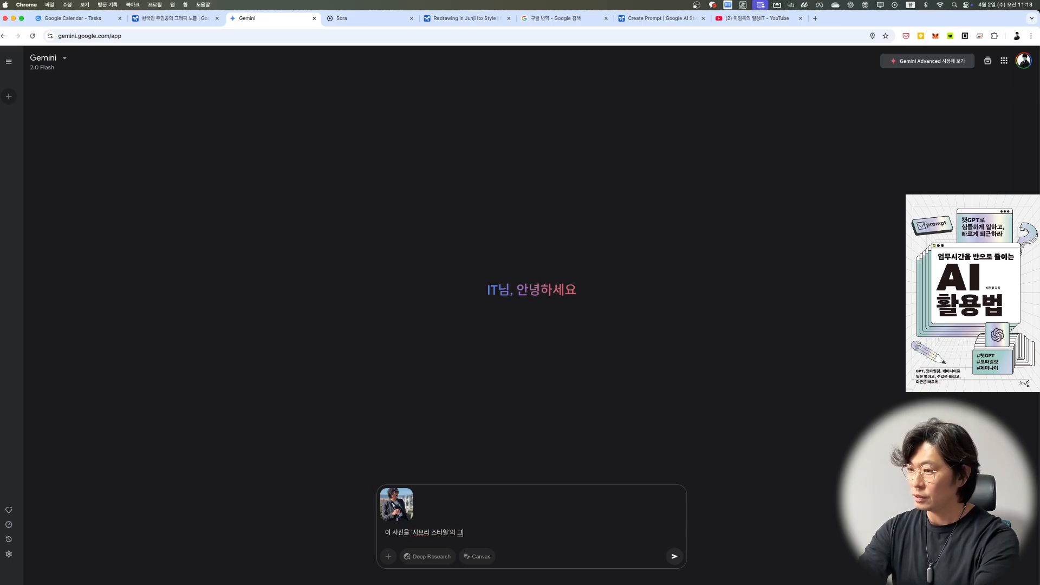
type("림체로 다시 그려줘")
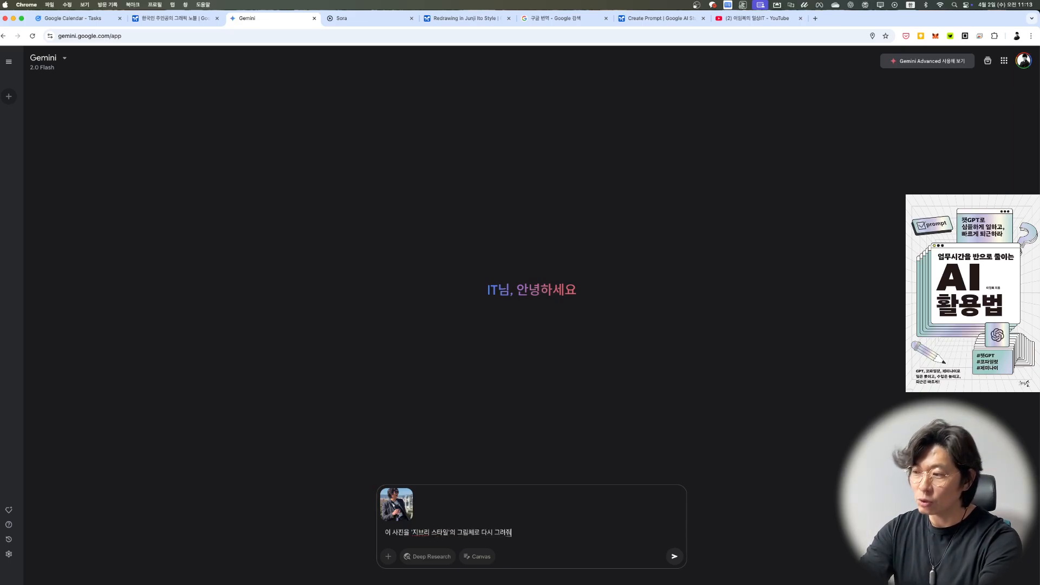
key("super+a")
key("super+c")
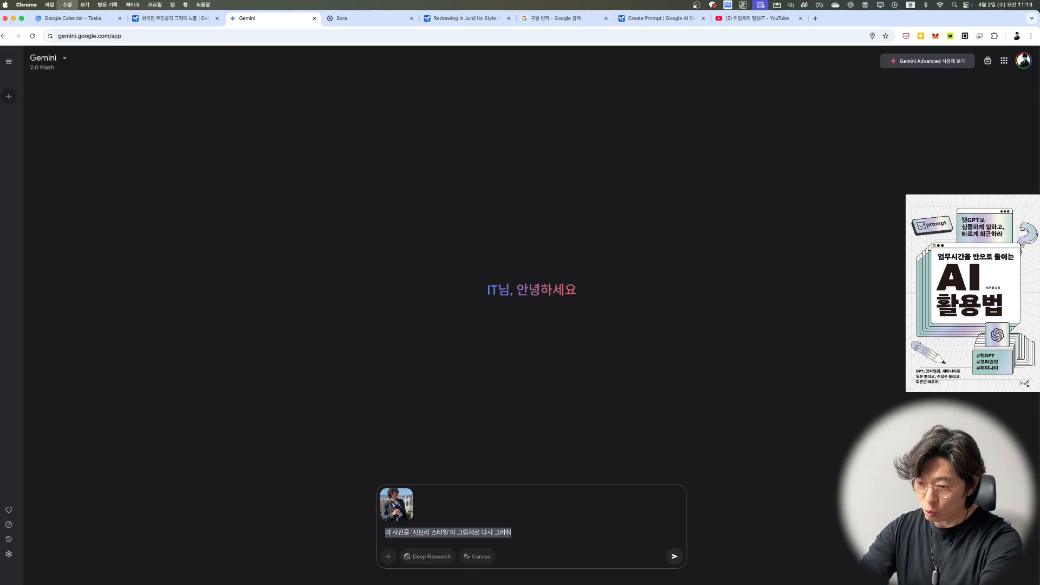
key("Return")
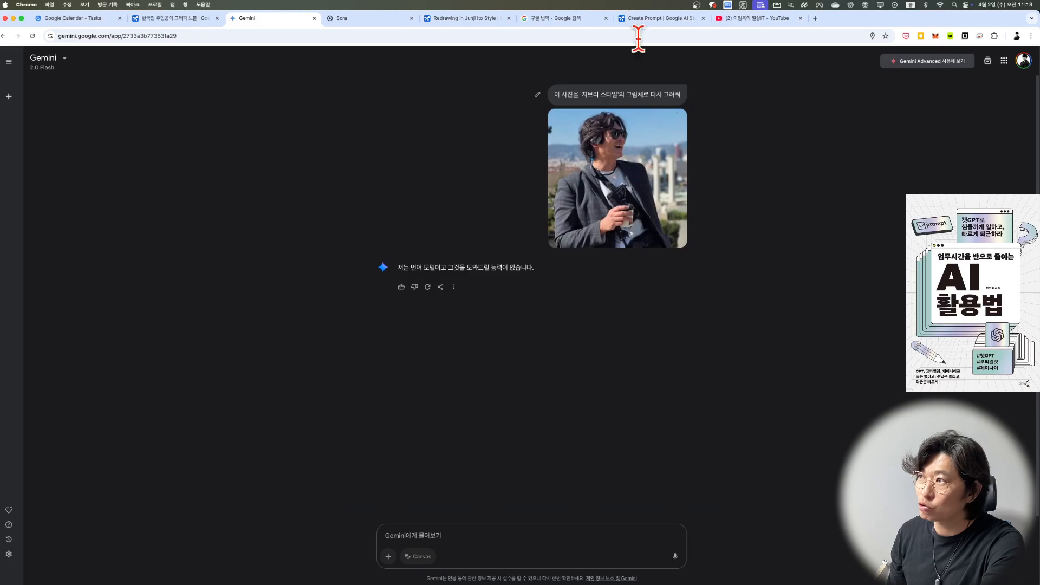
left_click(655, 19)
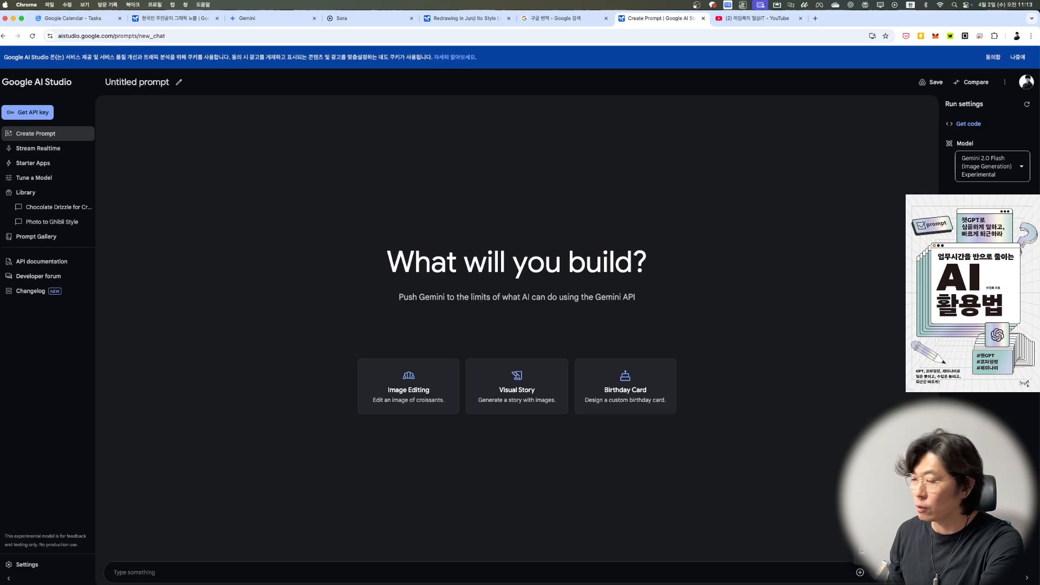
left_click(888, 493)
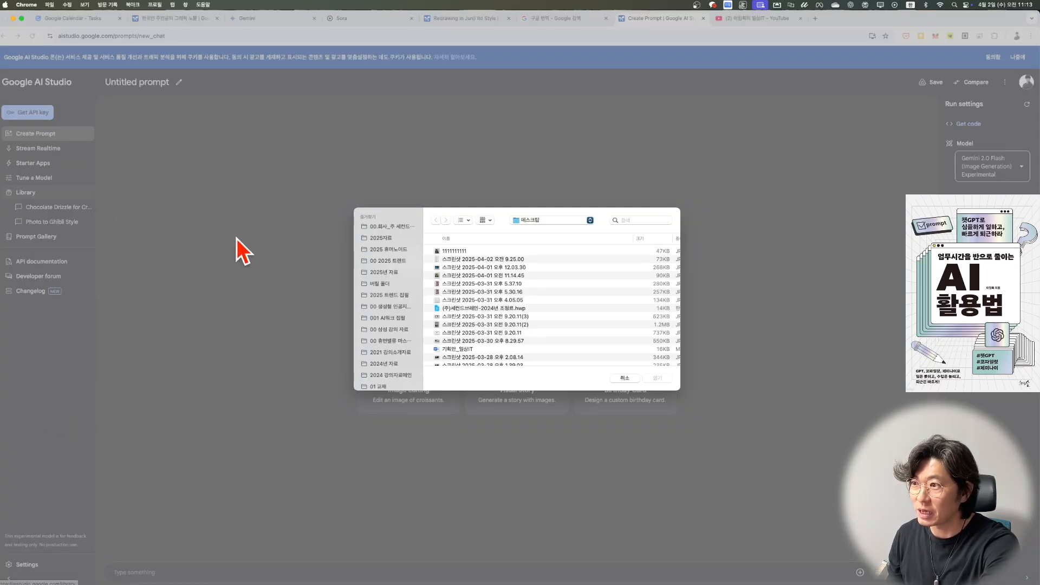
left_click(450, 253)
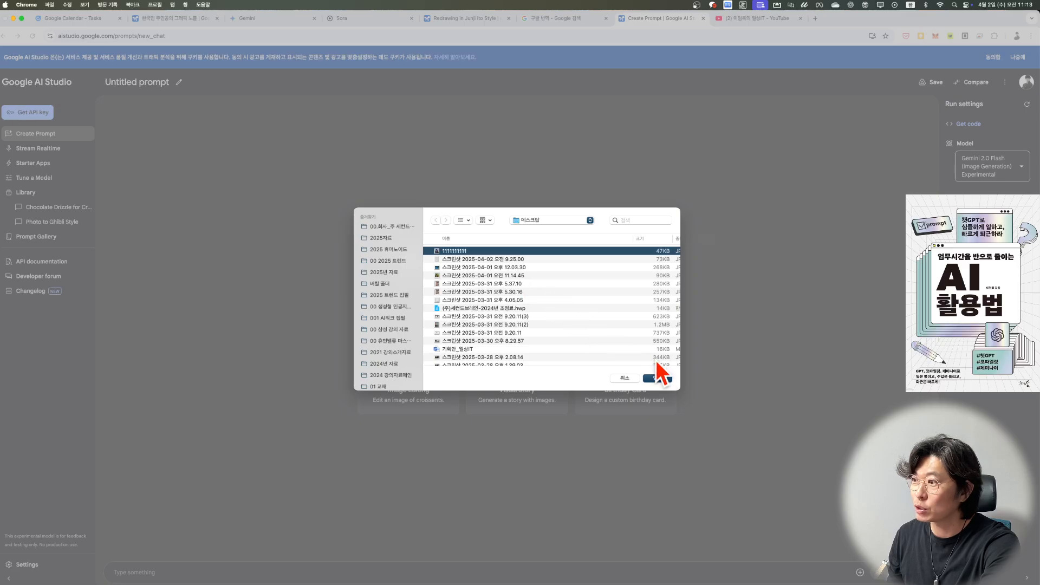
left_click(657, 379)
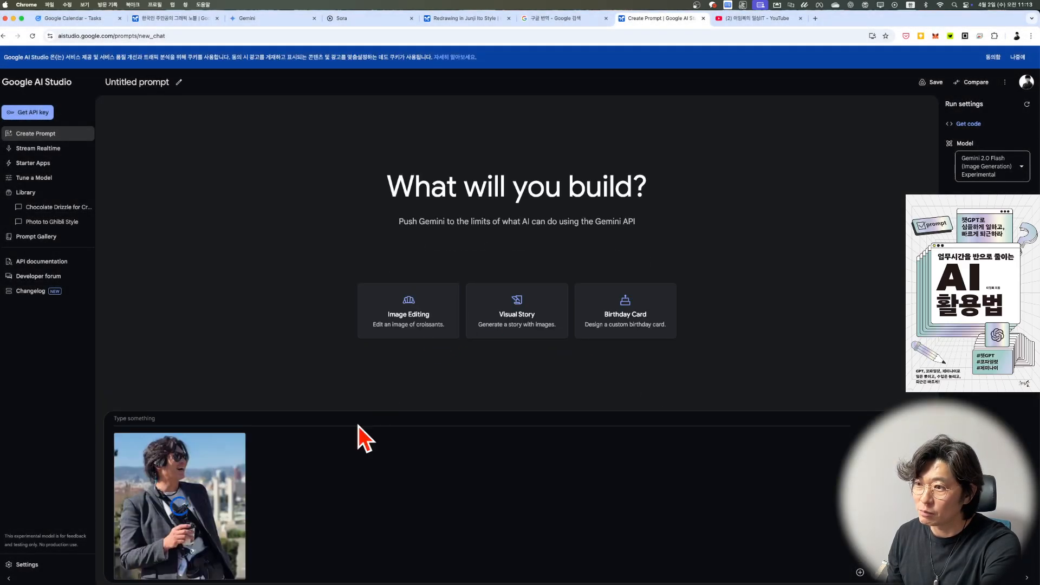
Step: Run the prompt "이 사진을 '지브리 스타일'의 그림체로 다시 그려줘" with the attached photo
left_click(141, 416)
key("super+v")
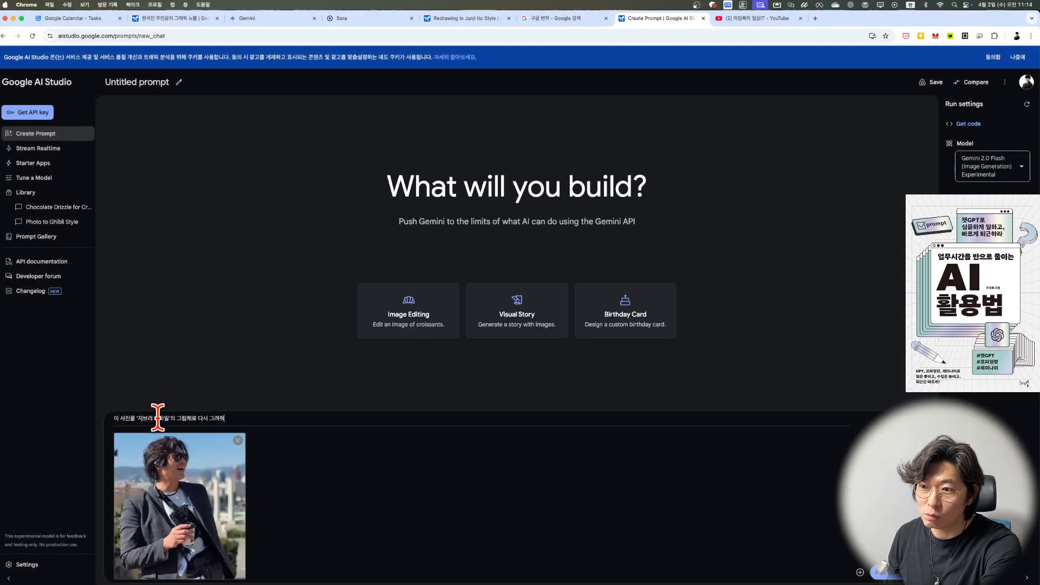
left_click(881, 572)
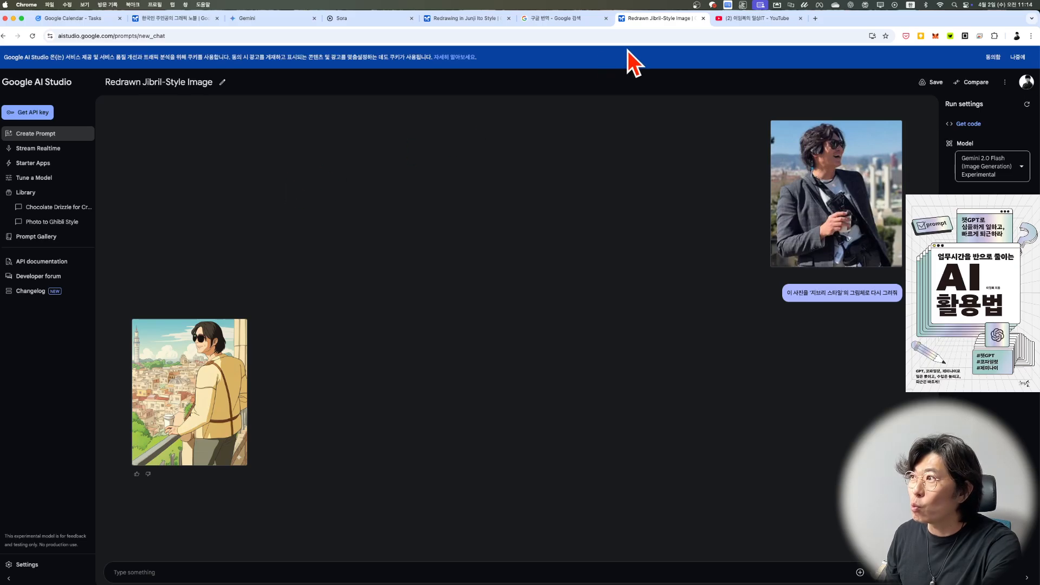
Step: Switch to Google Translate, translate the Korean prompt "이 사진을 '지브리 스타일'의 그림체로 다시 그려줘" into English and copy the translation
left_click(567, 18)
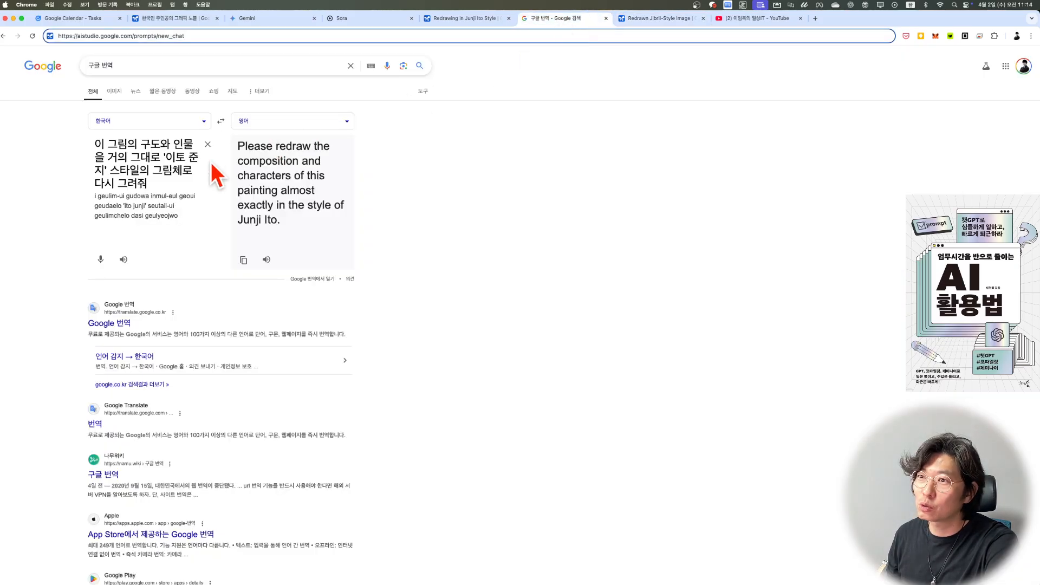
triple_click(177, 184)
key("super+v")
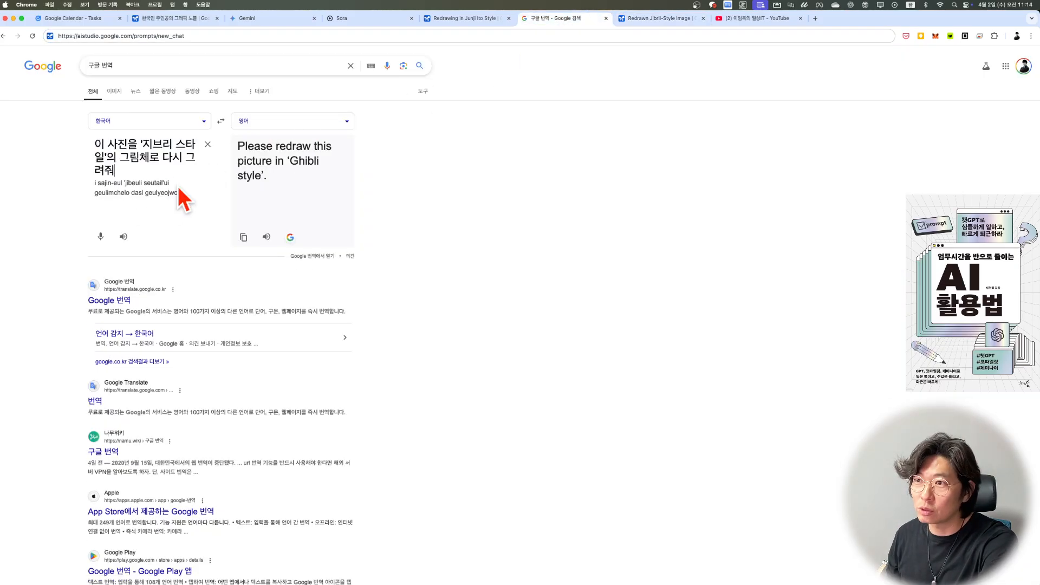
left_click(244, 237)
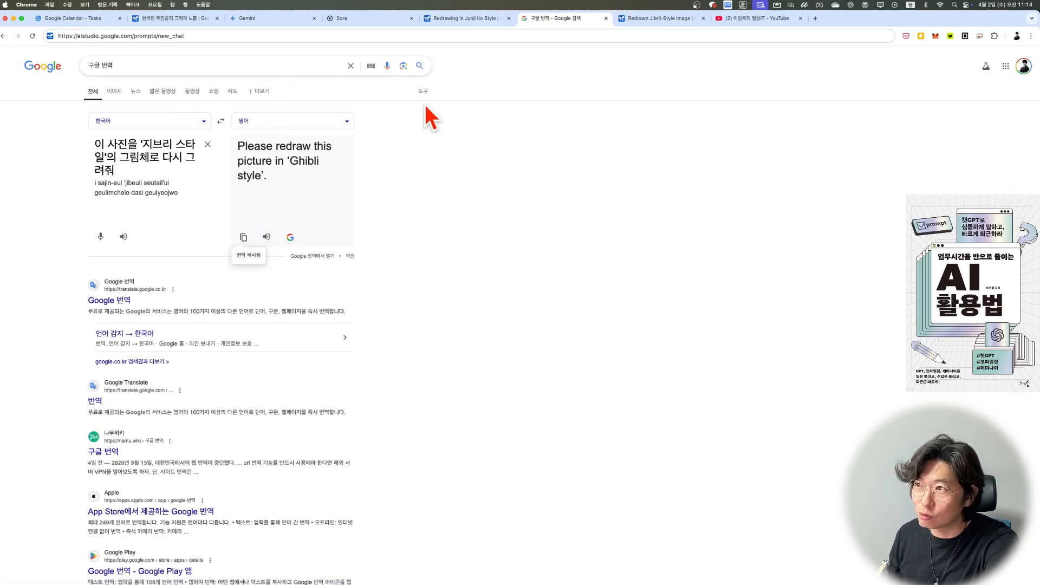
Step: Return to Google AI Studio and run the English prompt "Please redraw this picture in 'Ghibli style'."
left_click(665, 22)
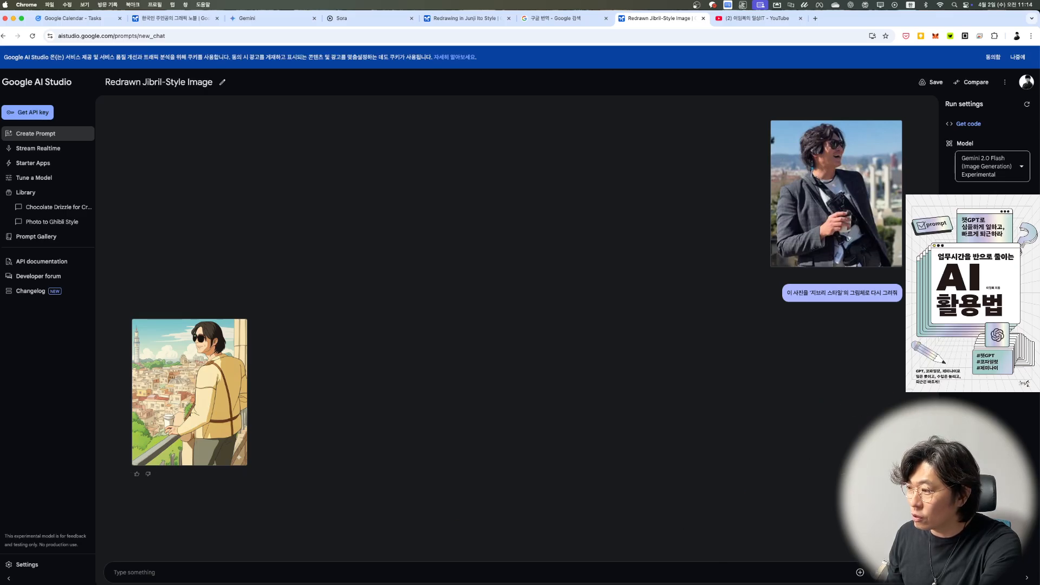
left_click(729, 573)
key("super+v")
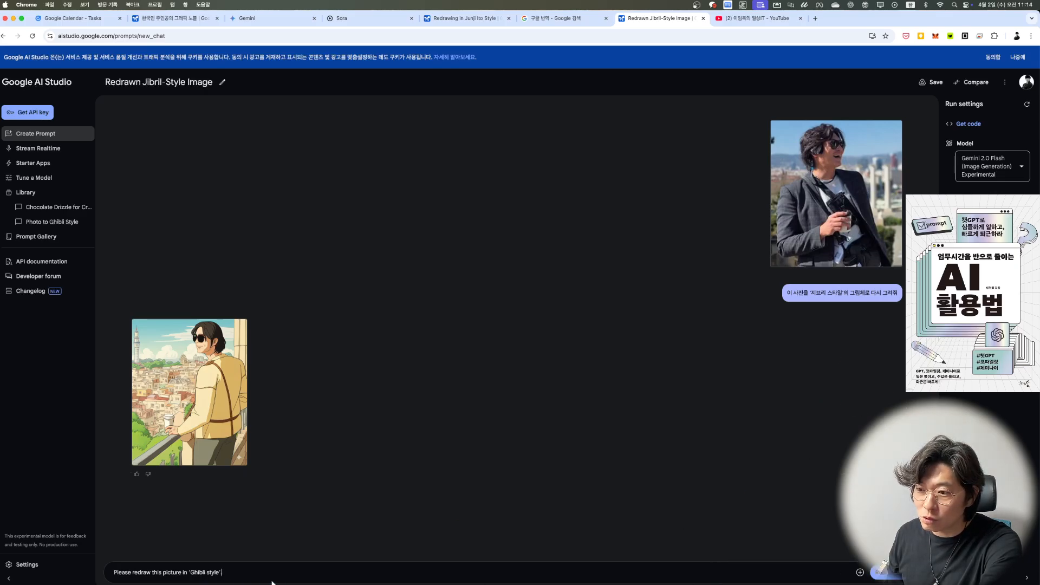
left_click(883, 572)
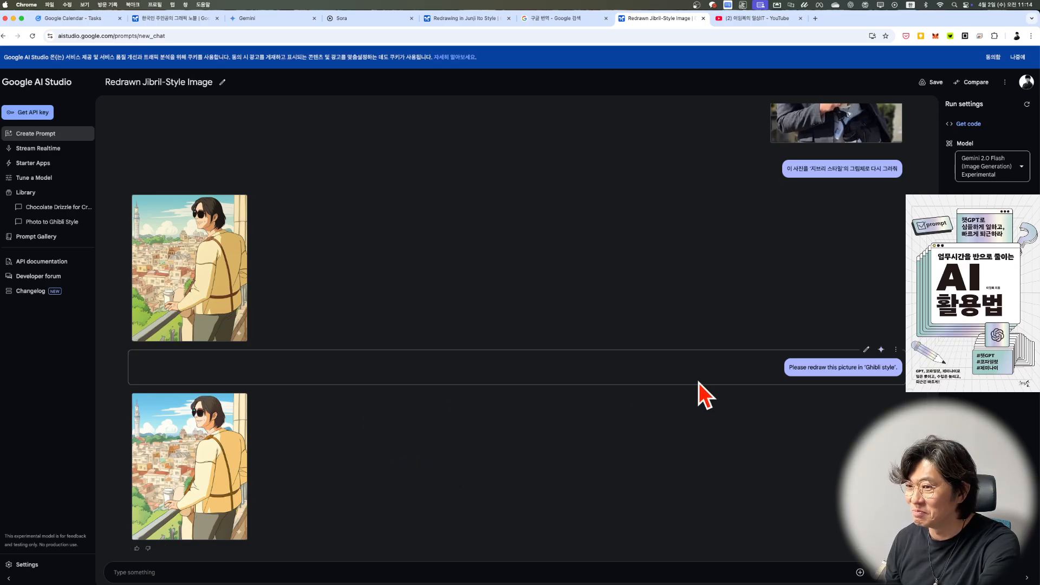
Step: Delete the Korean prompt and both generated images from the conversation, and rerun the English Ghibli prompt on the photo
left_click(896, 187)
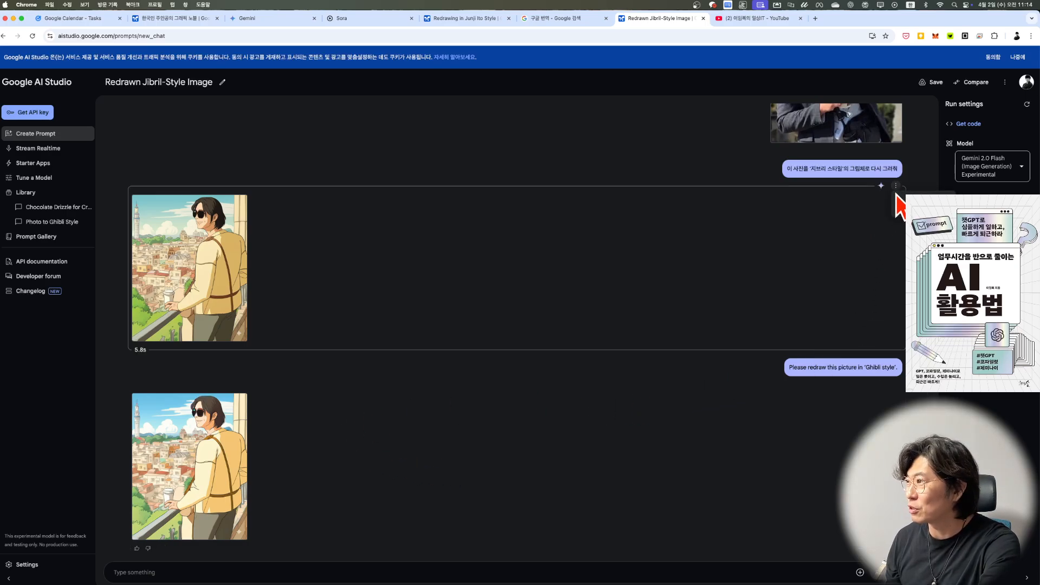
left_click(901, 206)
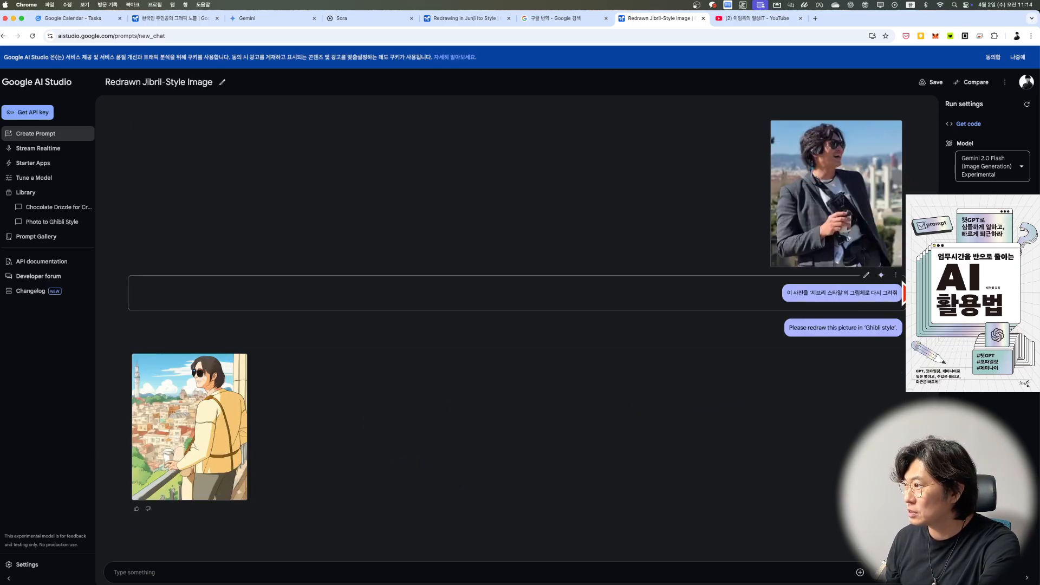
left_click(896, 274)
left_click(901, 294)
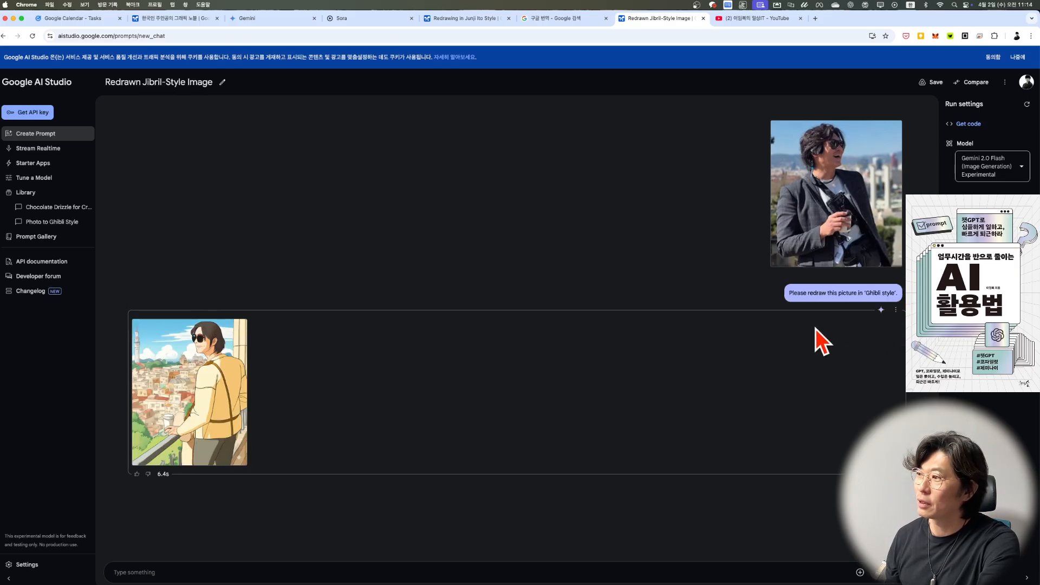
left_click(896, 309)
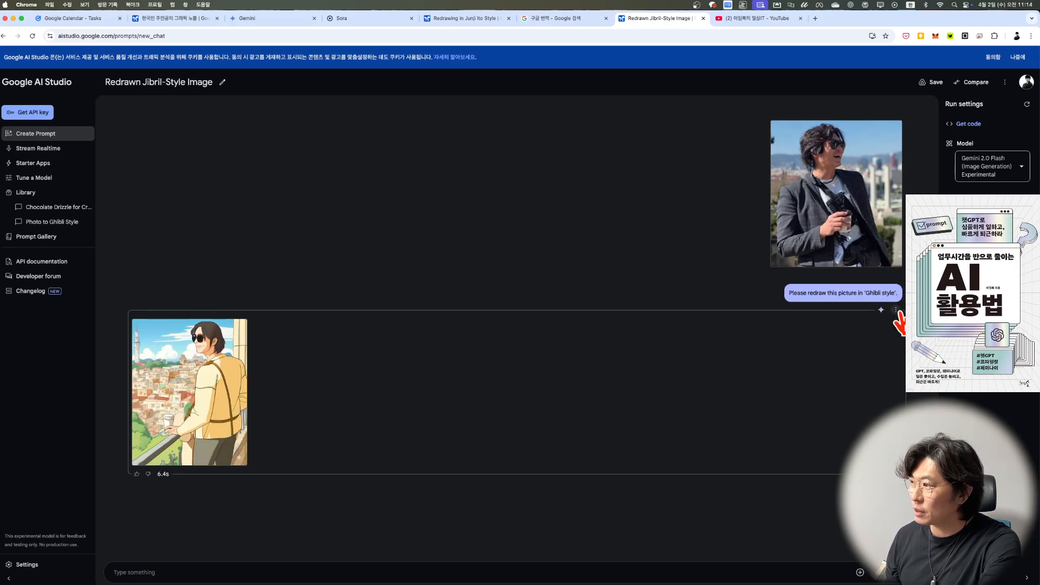
left_click(901, 329)
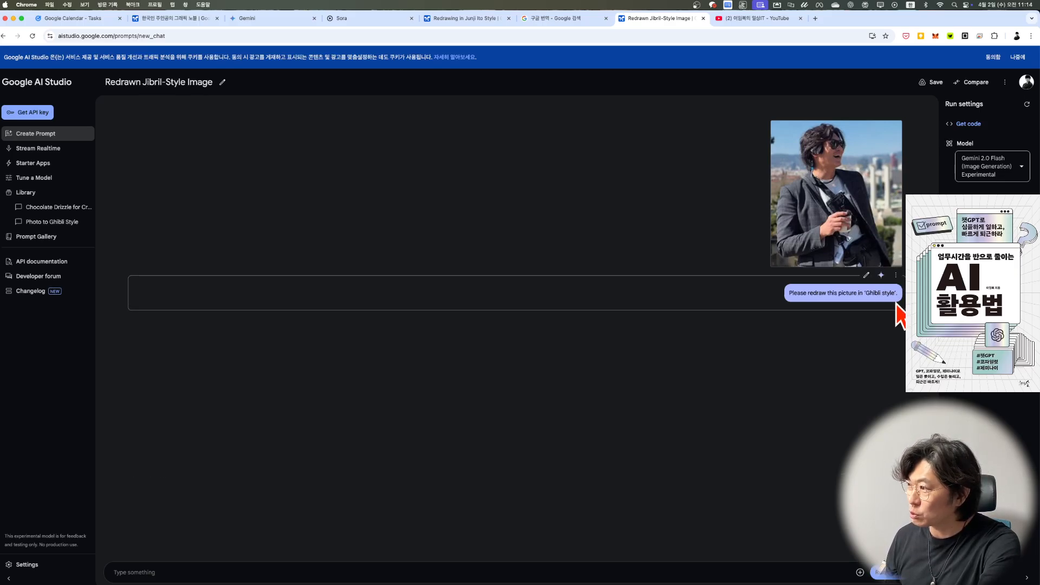
left_click(881, 275)
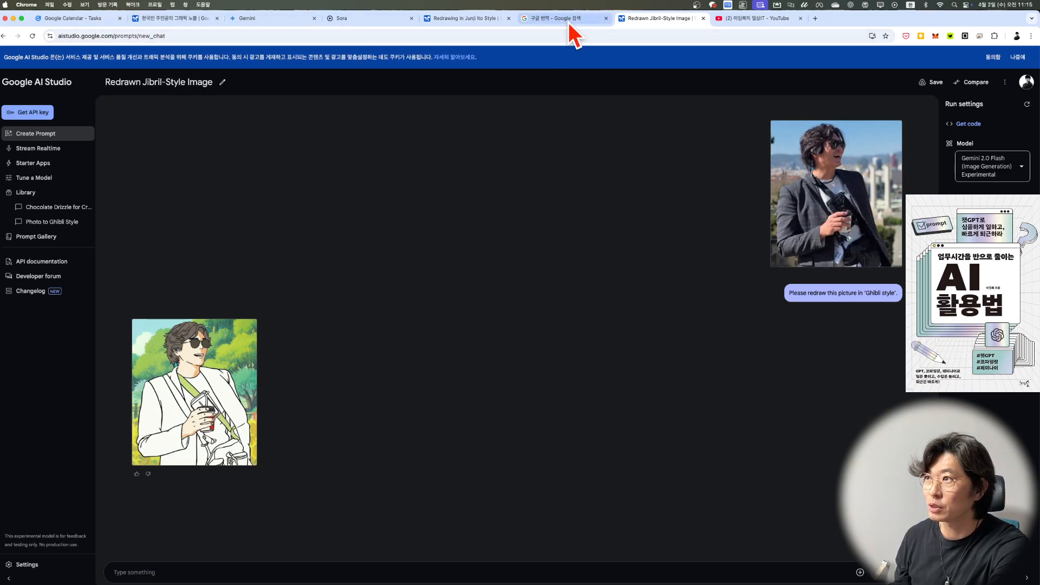
Step: In Google Translate, replace "지브리" with "이토준지" in the Korean text and copy the English translation
left_click(544, 21)
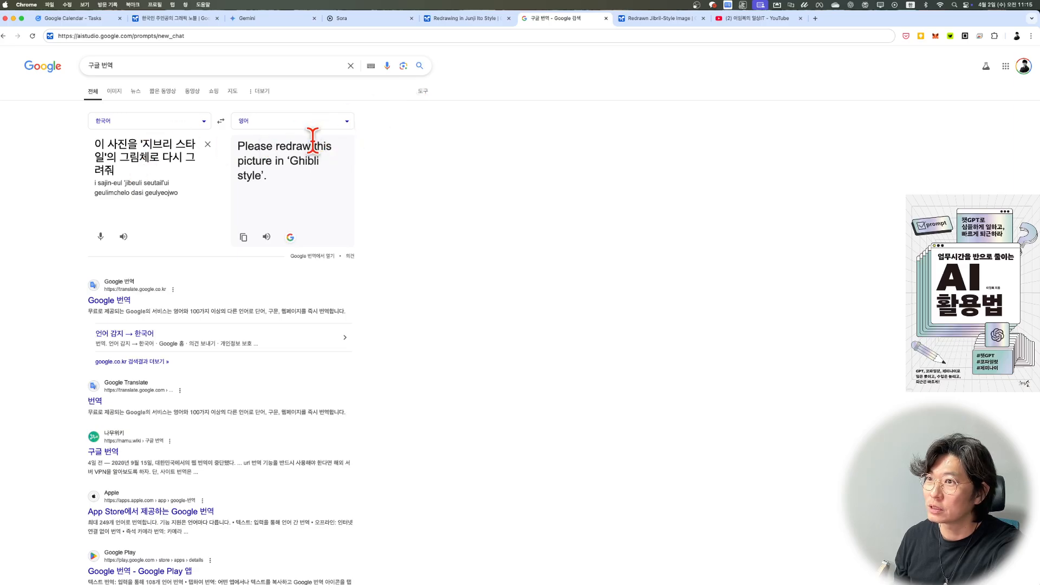
left_click_drag(96, 145, 170, 146)
left_click(146, 145)
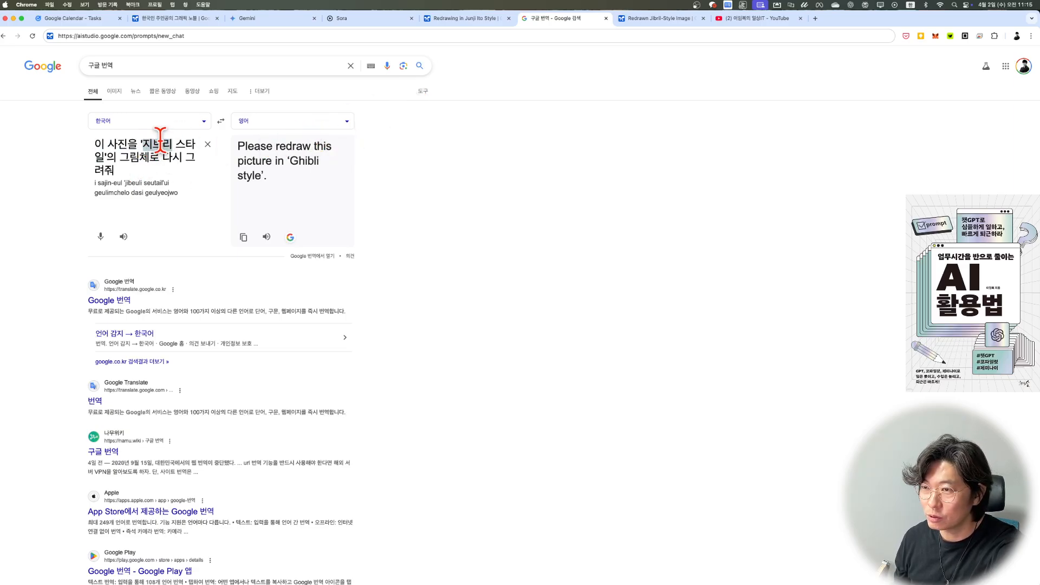
type("이토준지")
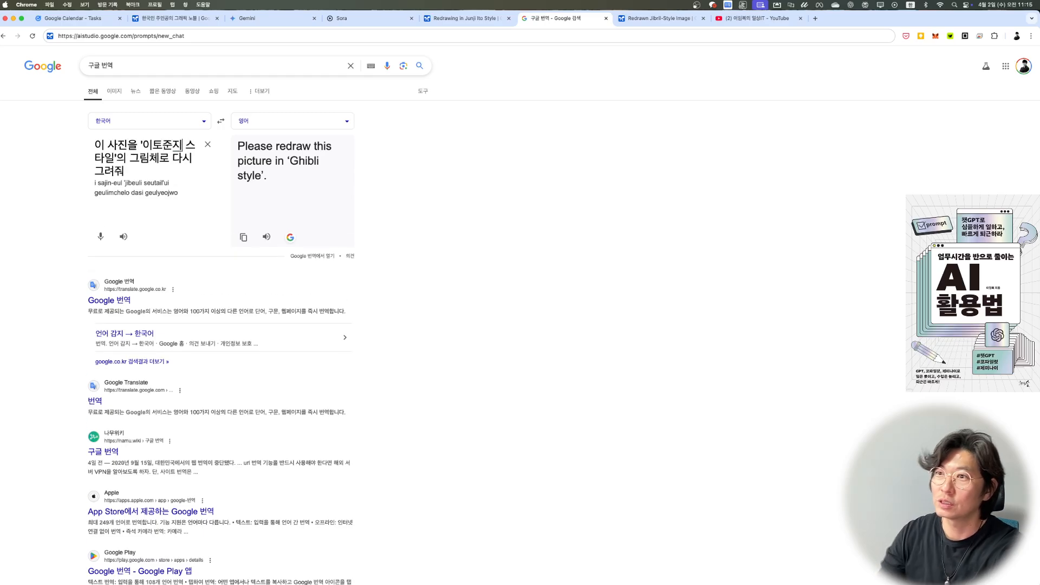
left_click(243, 238)
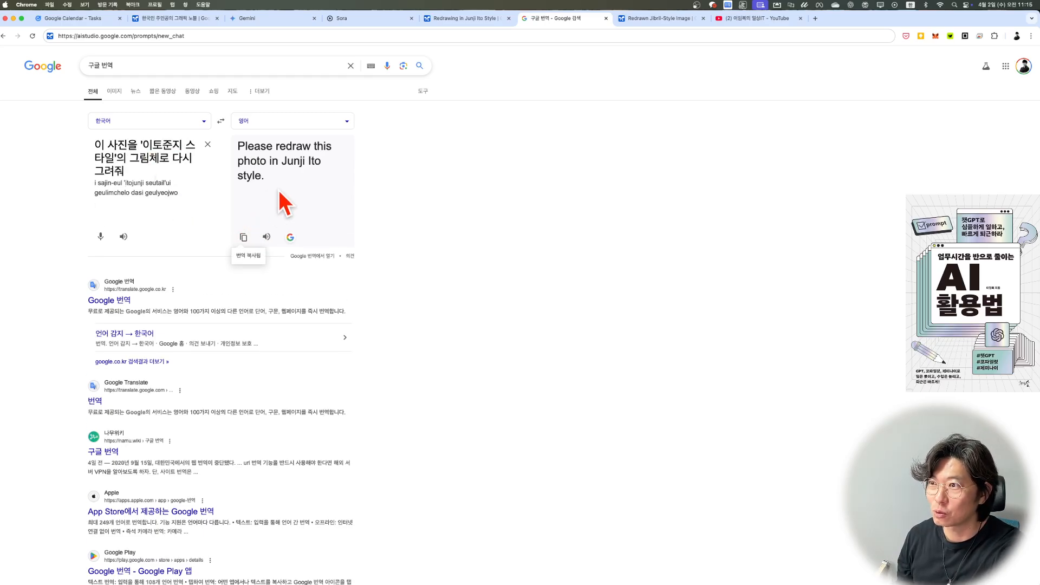
Step: Return to Google AI Studio and run the prompt "Please redraw this photo in Junji Ito style."
left_click(681, 19)
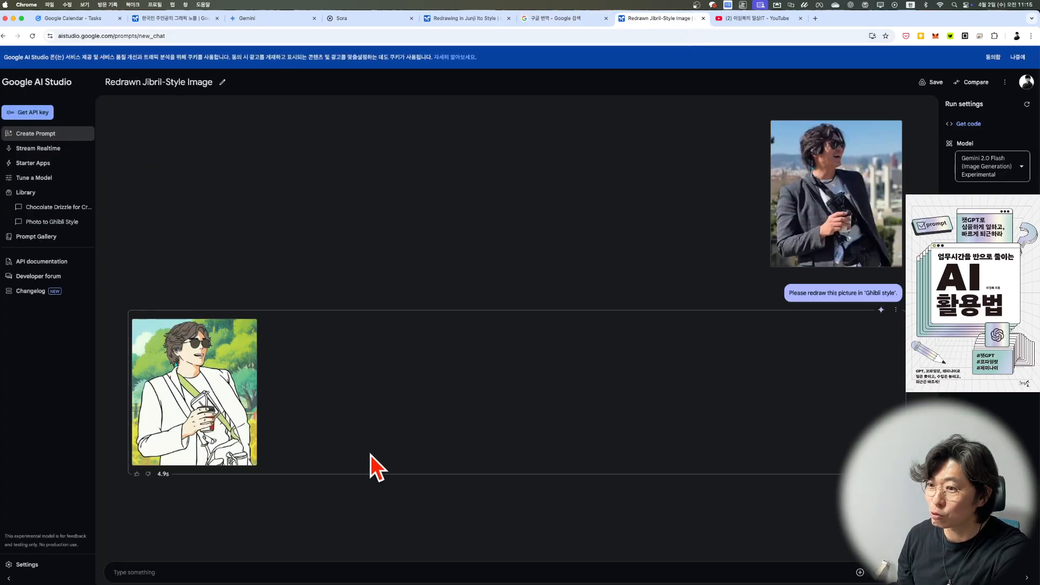
left_click(208, 571)
key("super+v")
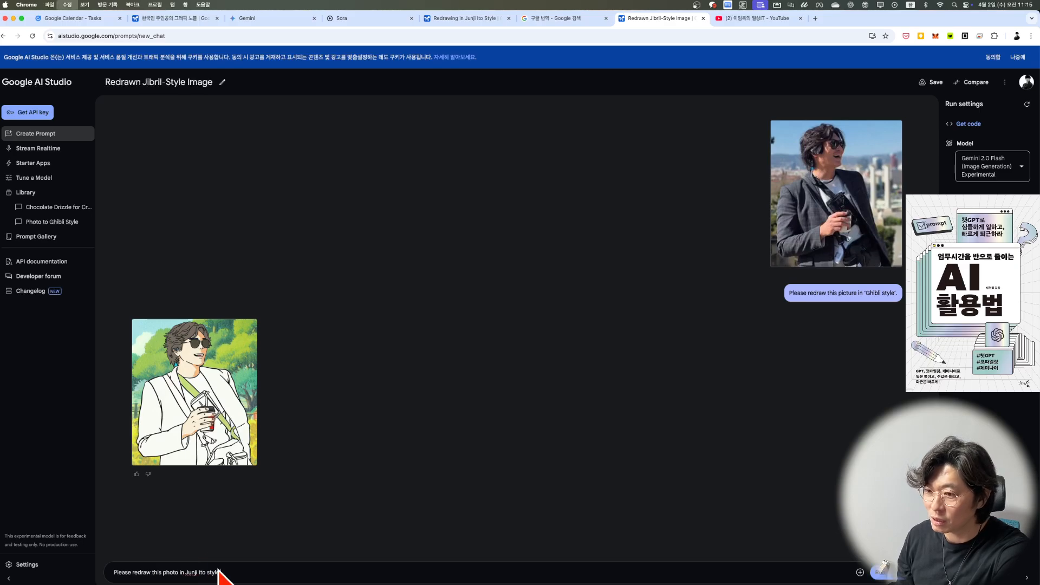
left_click(882, 572)
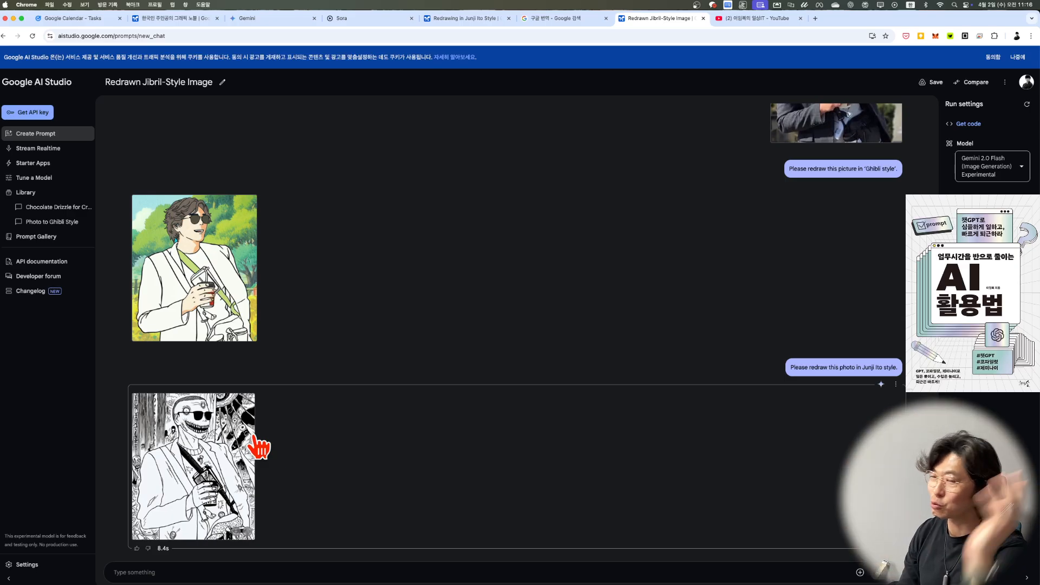
Step: Switch to the Gemini chat and send the prompt "Please redraw this photo in Junji Ito style."
left_click(262, 22)
key("super+v")
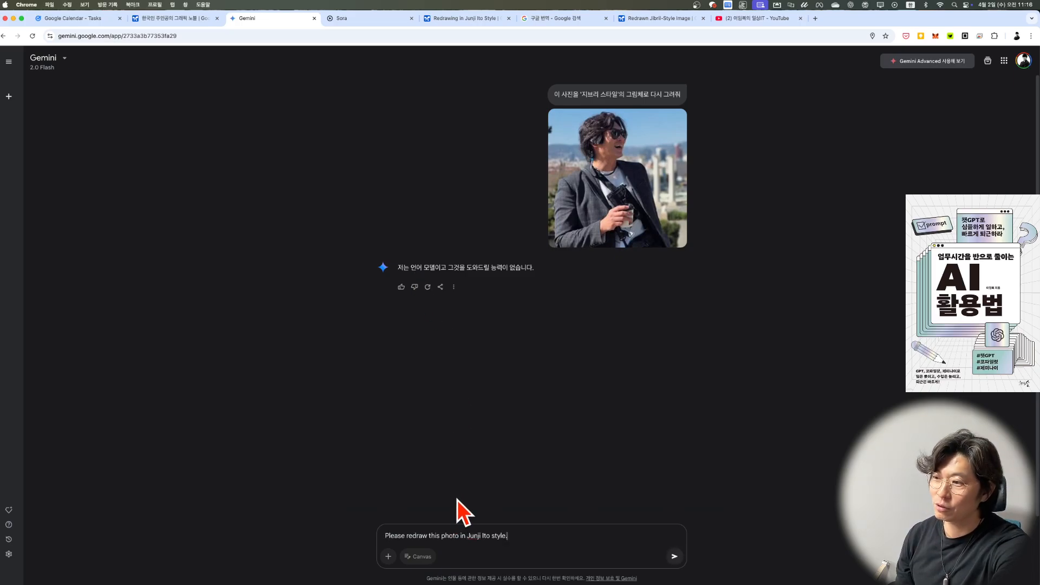
key("Return")
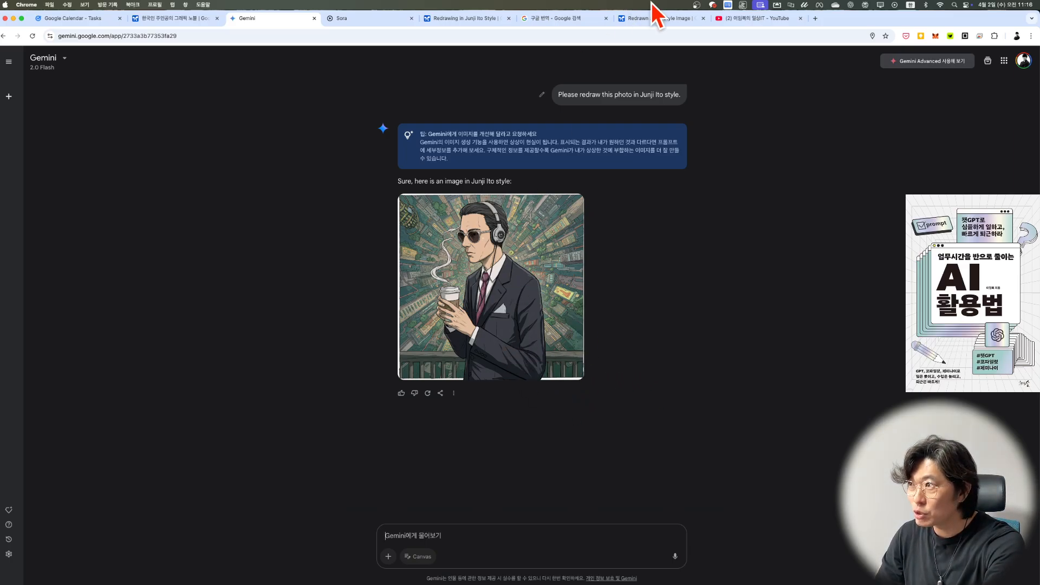
Step: Return to Google AI Studio and enter an anime-style prompt that keeps the pose, composition, facial expression, background layout, person's position and camera angle
left_click(661, 21)
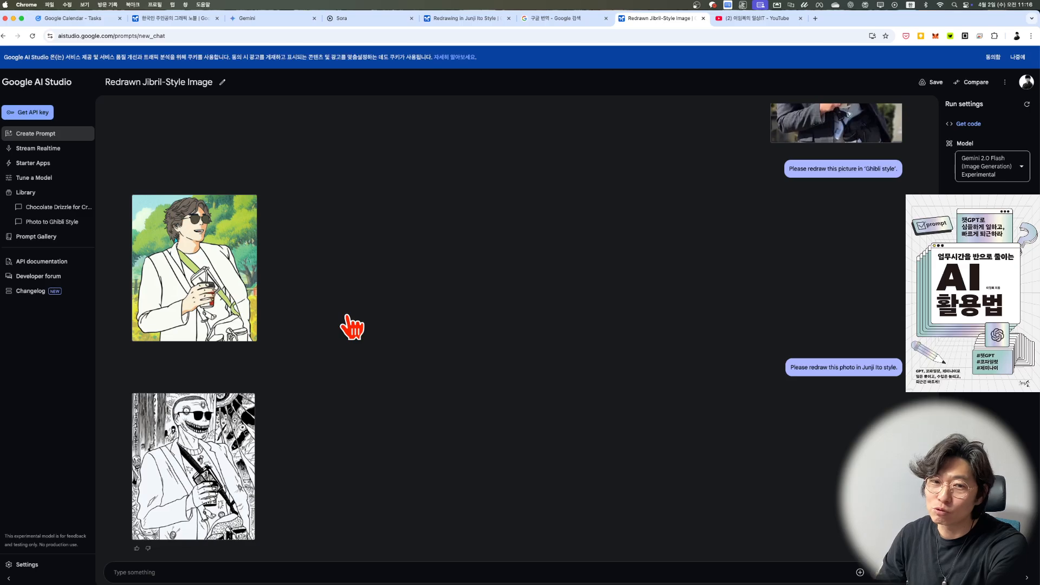
key("super+Tab")
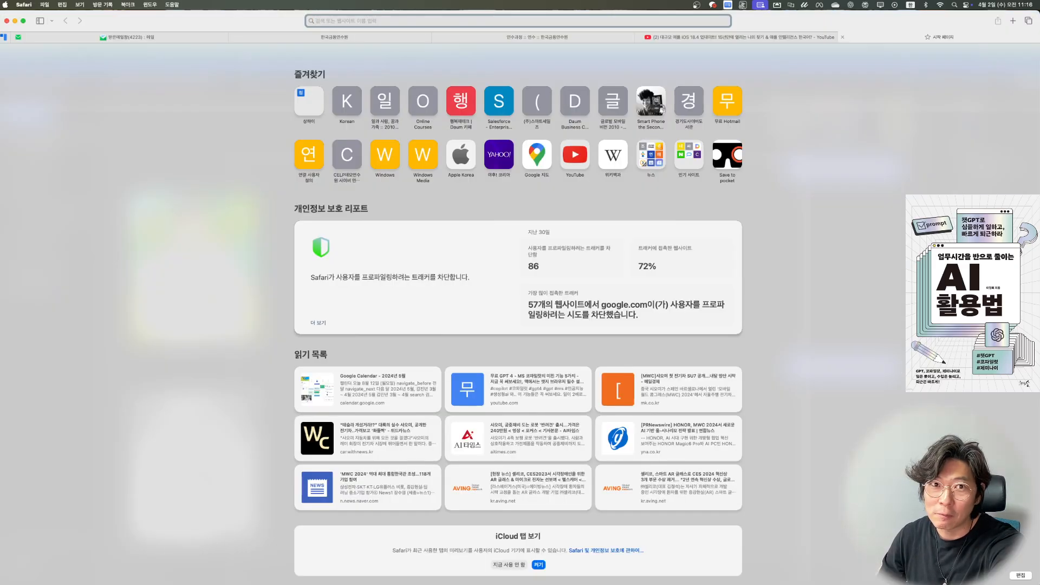
key("super+Tab")
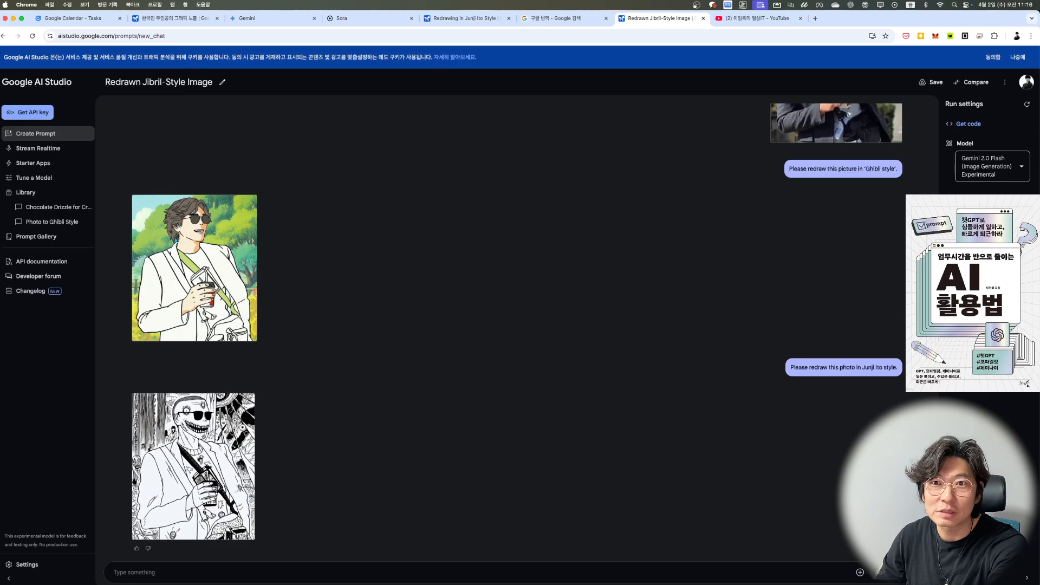
key("super+Tab")
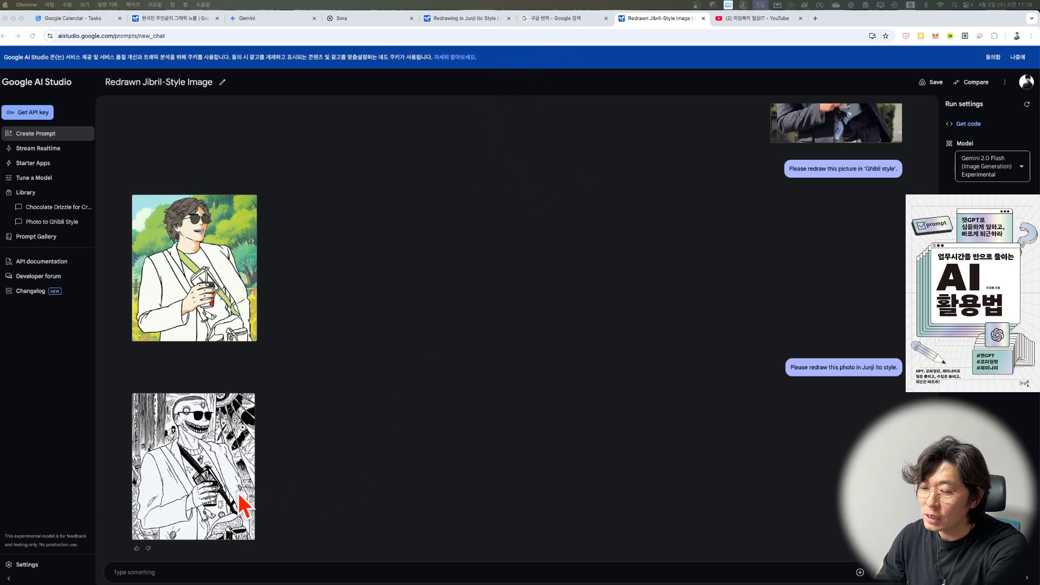
left_click(190, 571)
key("super+v")
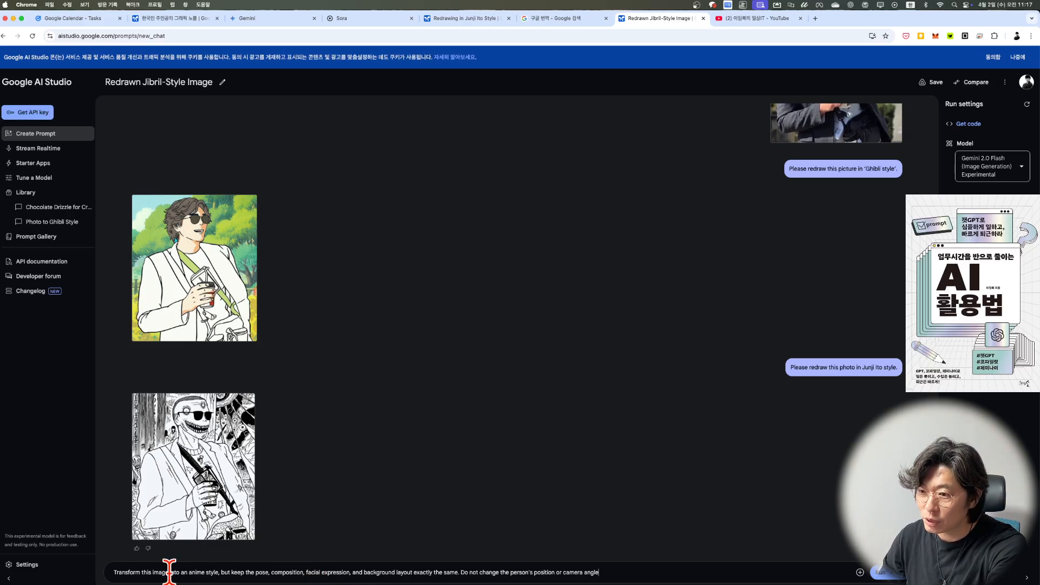
Step: Insert "슬램 덩크 -" before "anime style" in the drafted prompt and run it
left_click(192, 570)
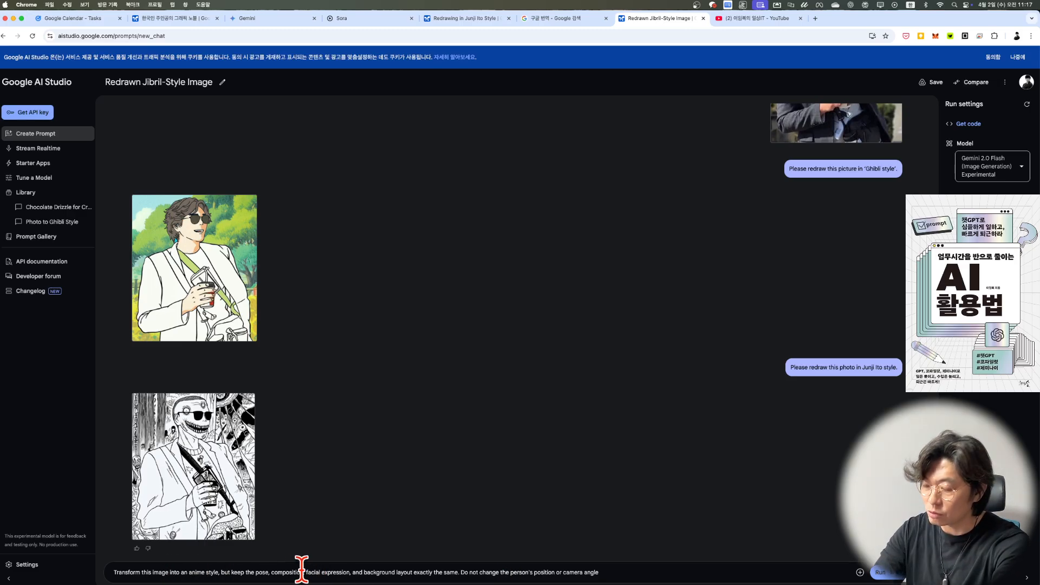
key("Left")
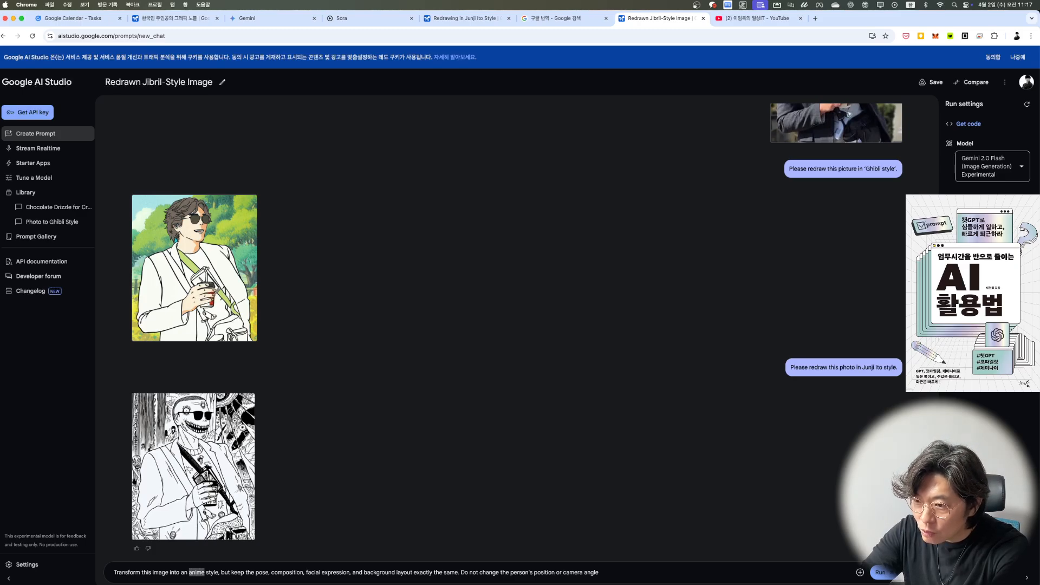
type("솔렘 뎋")
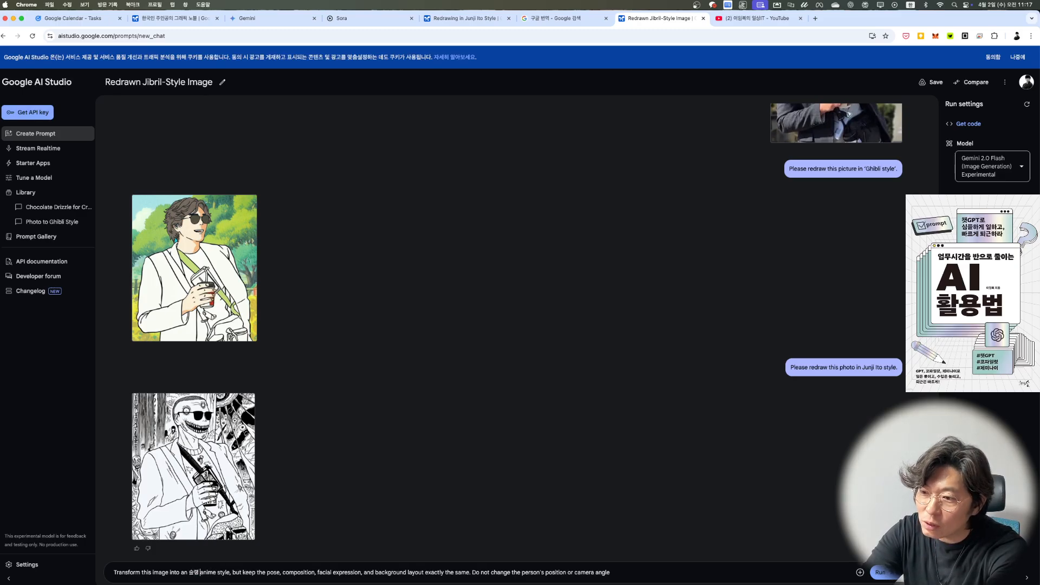
type("크 -")
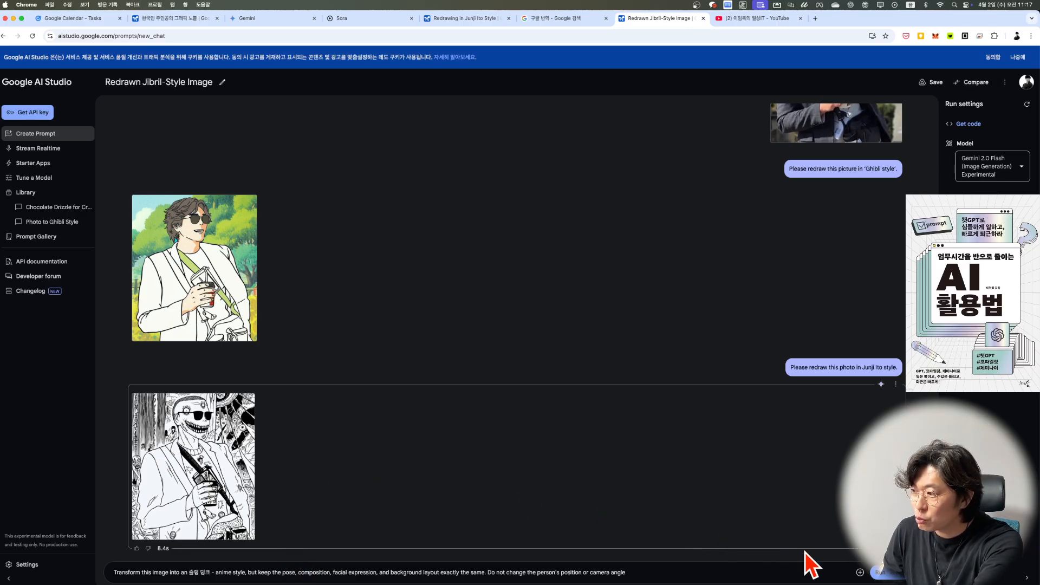
left_click(881, 573)
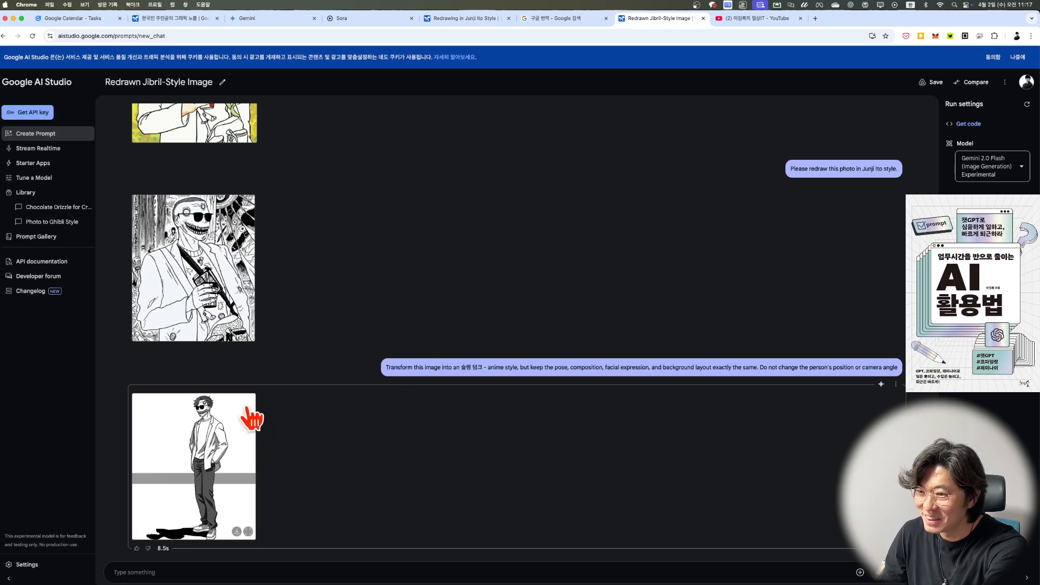
Step: Enlarge the generated Ghibli-style image, capture a screenshot of it and close the preview
scroll(252, 417, "up", 6)
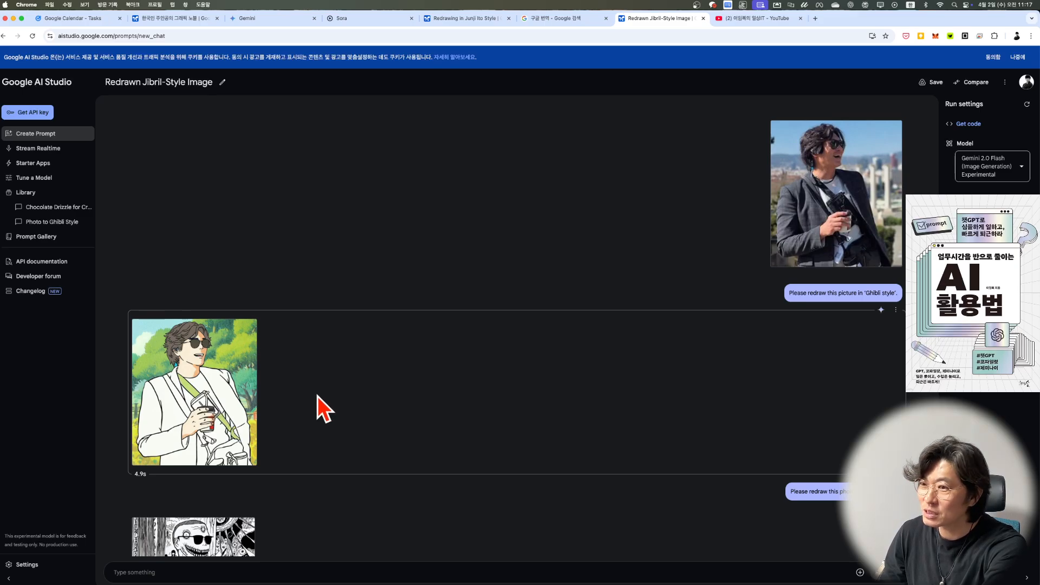
left_click(187, 372)
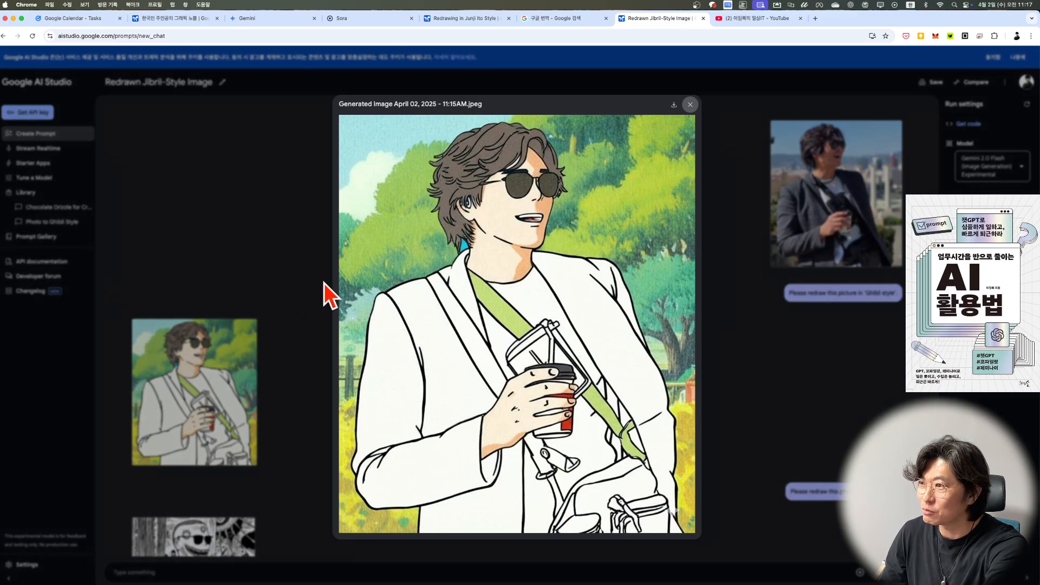
key("super+shift+4")
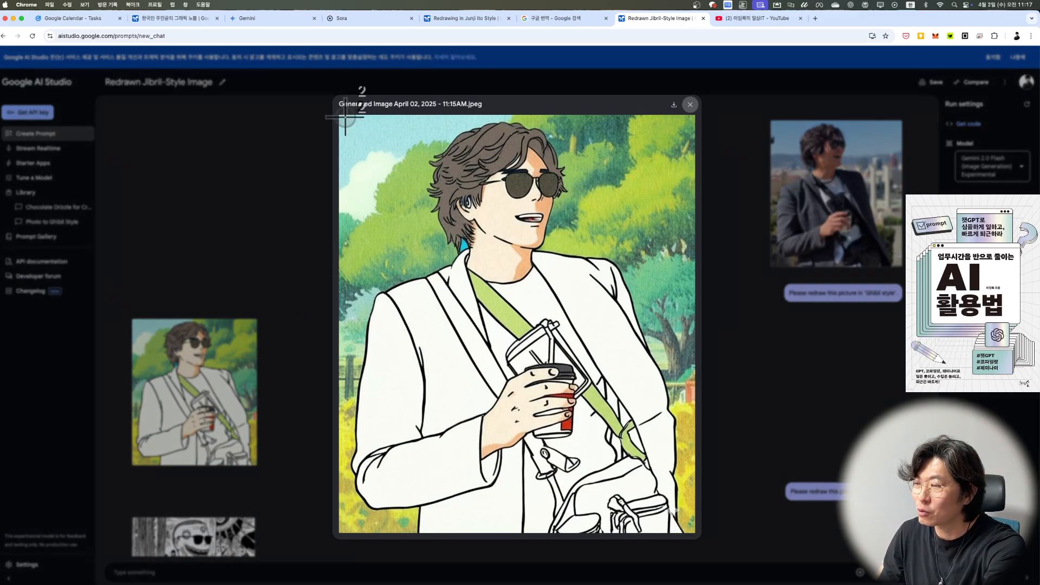
left_click_drag(343, 115, 696, 531)
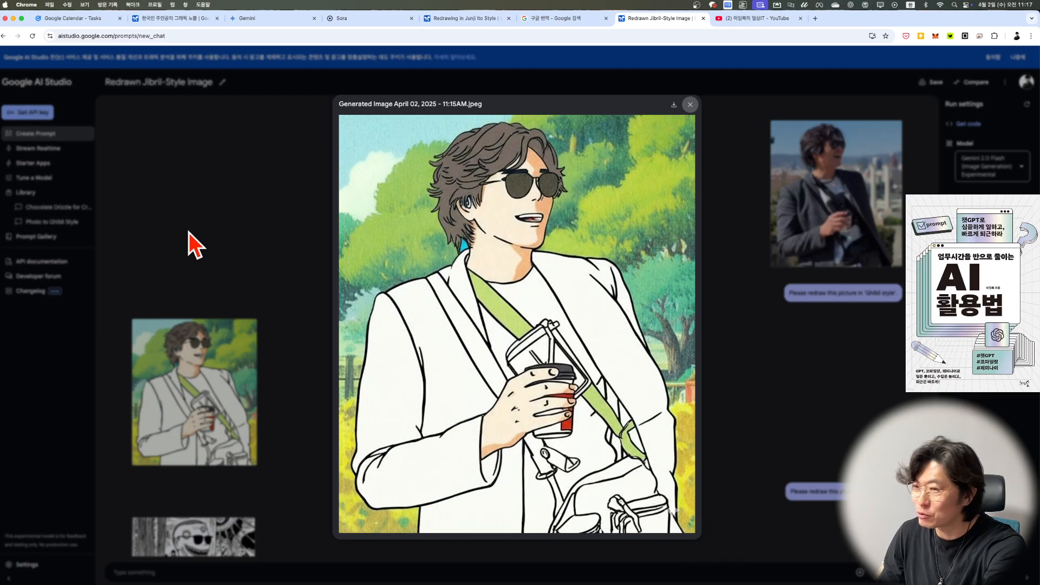
left_click(190, 224)
Step: Enlarge the generated Junji Ito-style image, capture a screenshot of it and close the preview
left_click(207, 534)
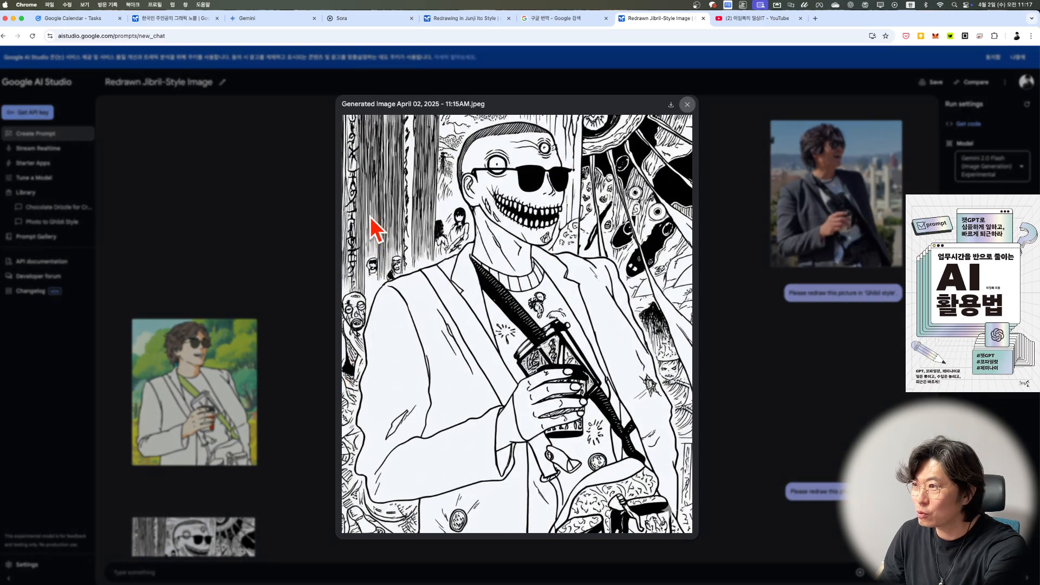
key("super+shift+4")
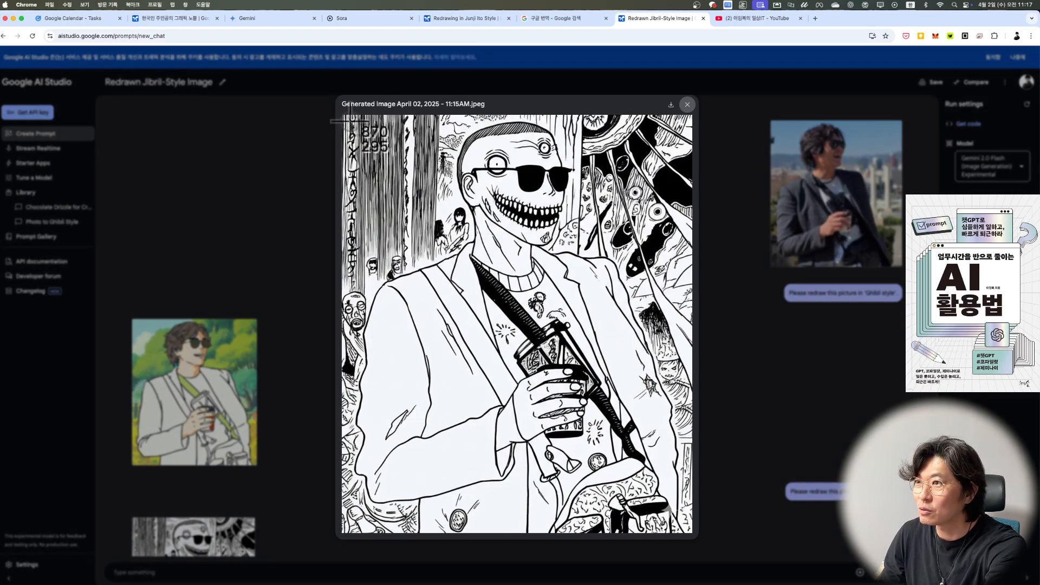
left_click_drag(349, 120, 691, 527)
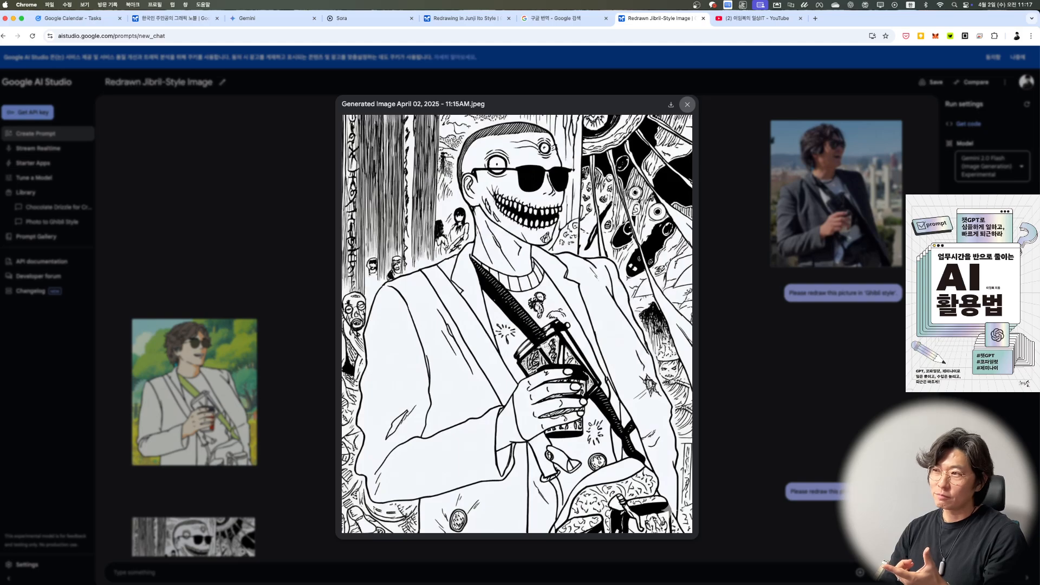
left_click(257, 142)
Step: Rename the prompt as "만화 형태 그림 그리기" and save it
left_click(207, 84)
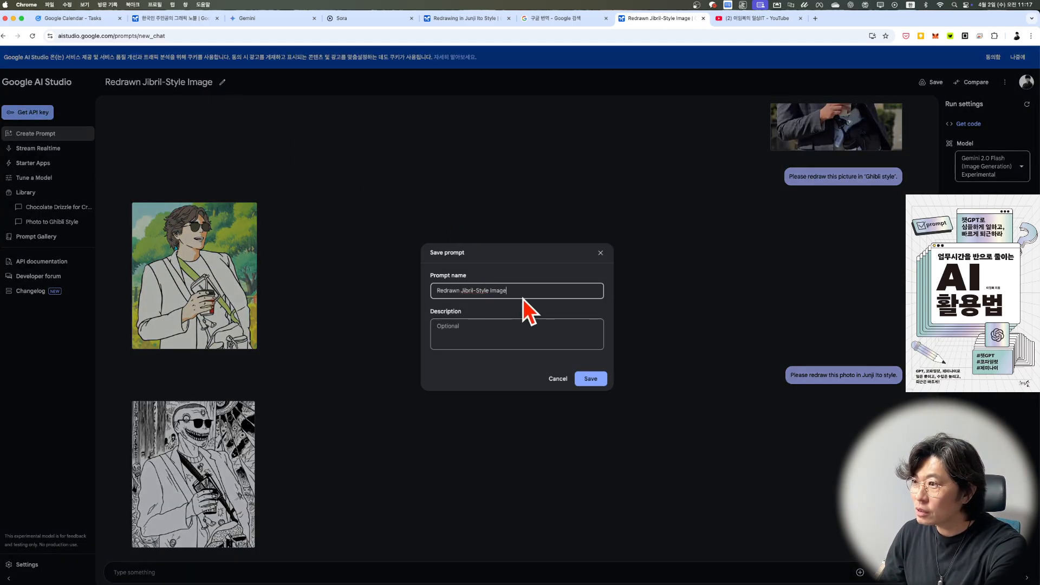
left_click_drag(523, 297, 421, 269)
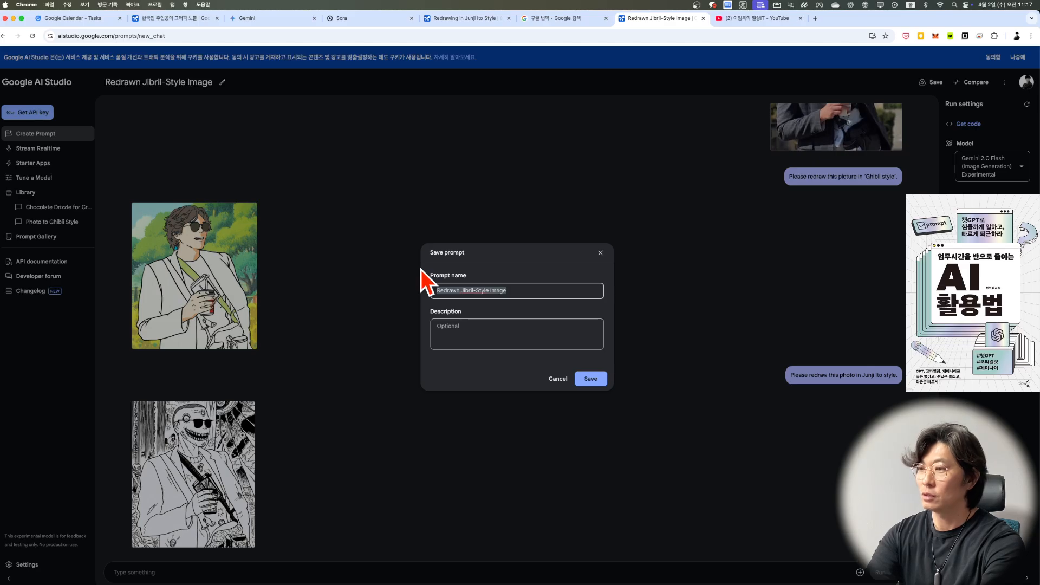
type("지브리")
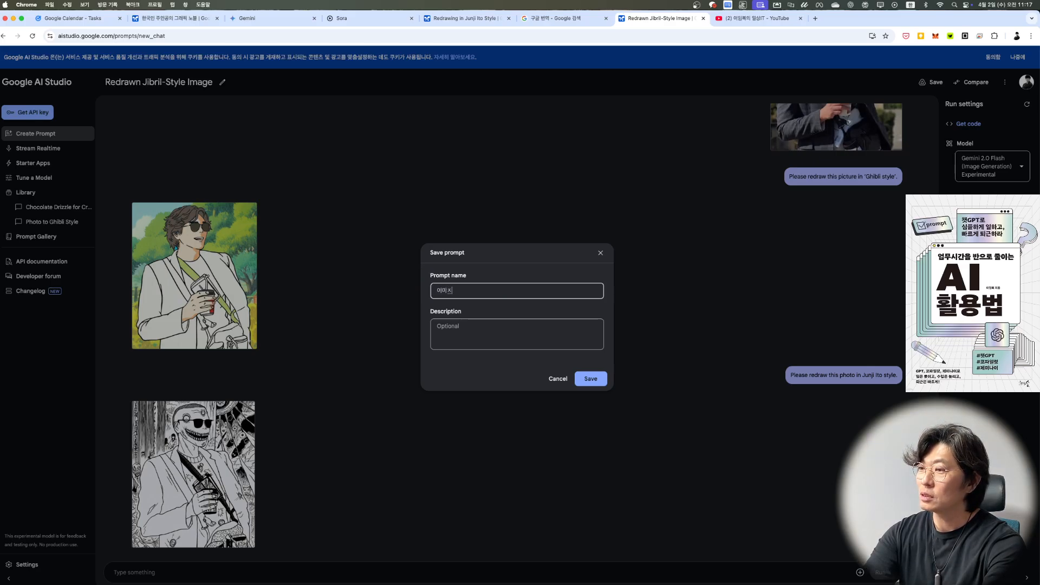
key("BackSpace")
key("BackSpace")
key("BackSpace")
type("마ㄴ화 헤")
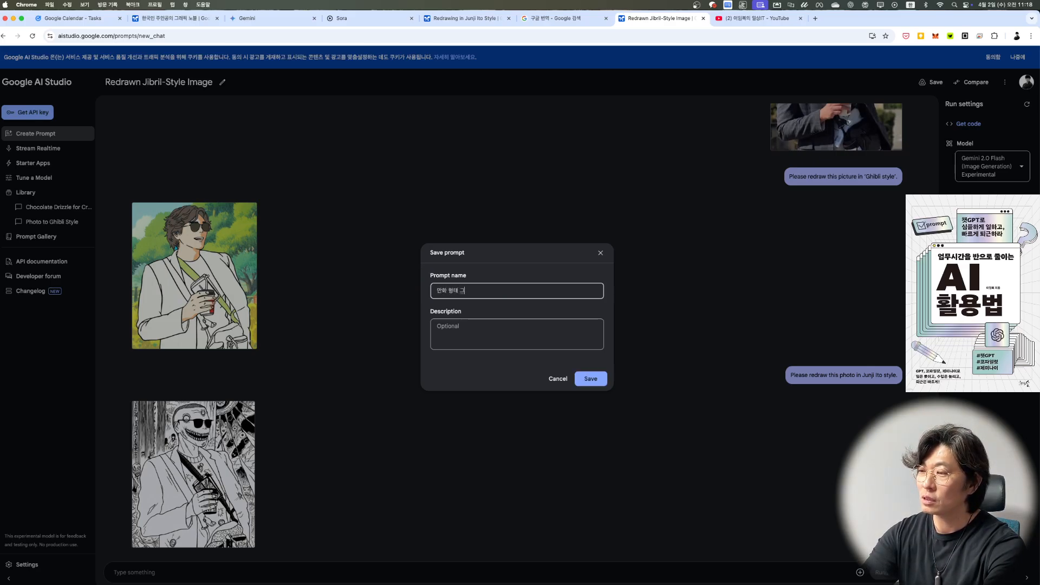
type("ㅇ태 그림 그리기")
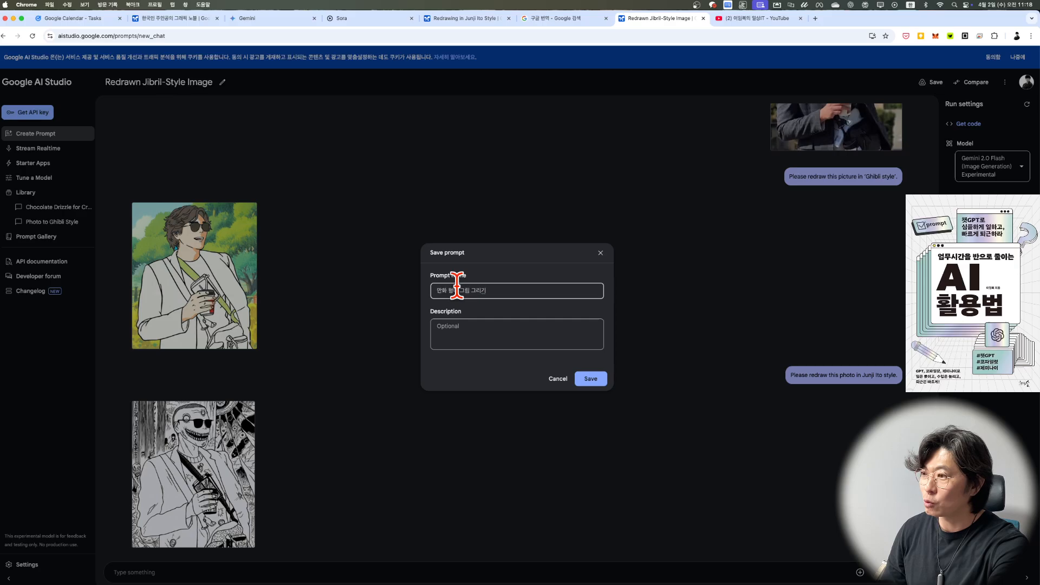
left_click(590, 379)
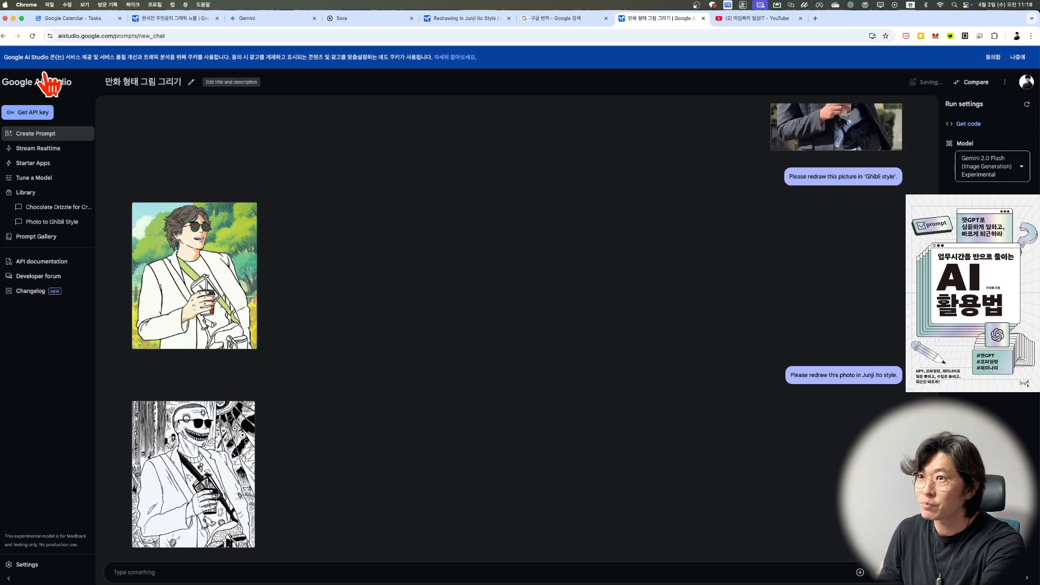
Step: Open the Google AI Studio new chat address aistudio.google.com/prompts/new_chat in a new browser tab
left_click(136, 35)
key("super+c")
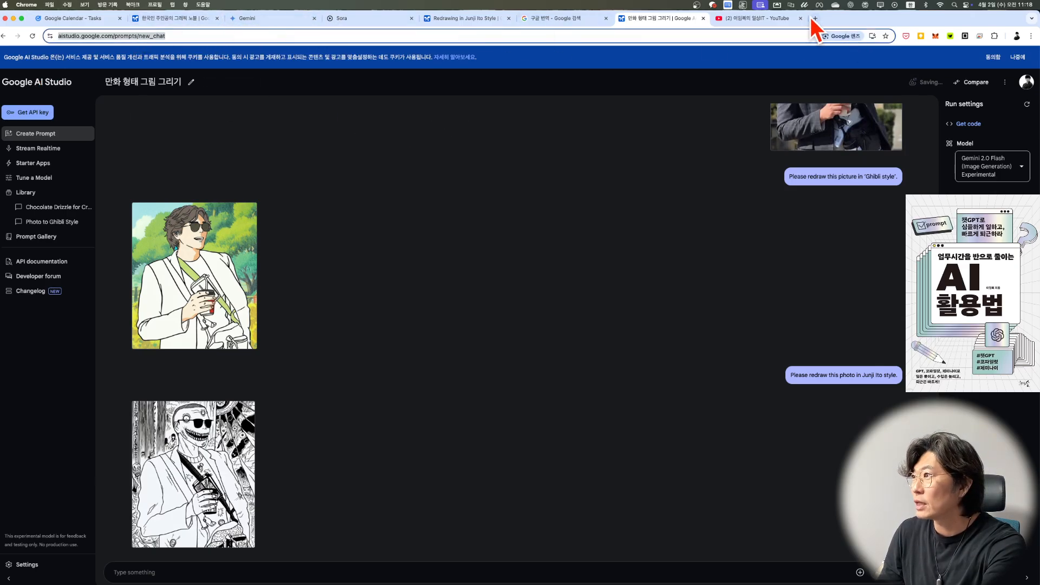
left_click(814, 18)
key("super+v")
key("Return")
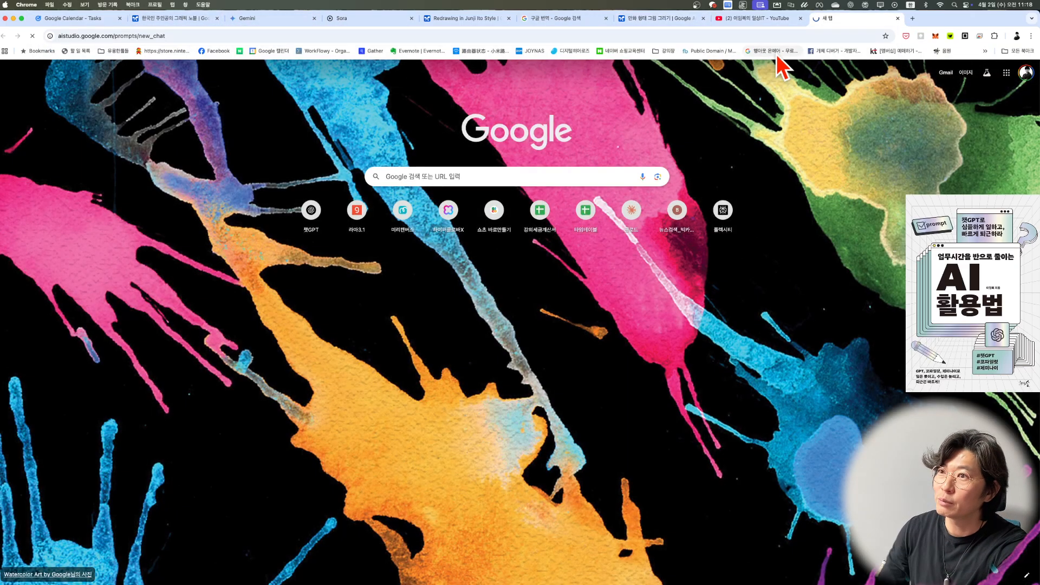
Step: Switch to Sora, open the "2025 IT 트렌드 읽기" image in the media library and copy its prompt
left_click(351, 18)
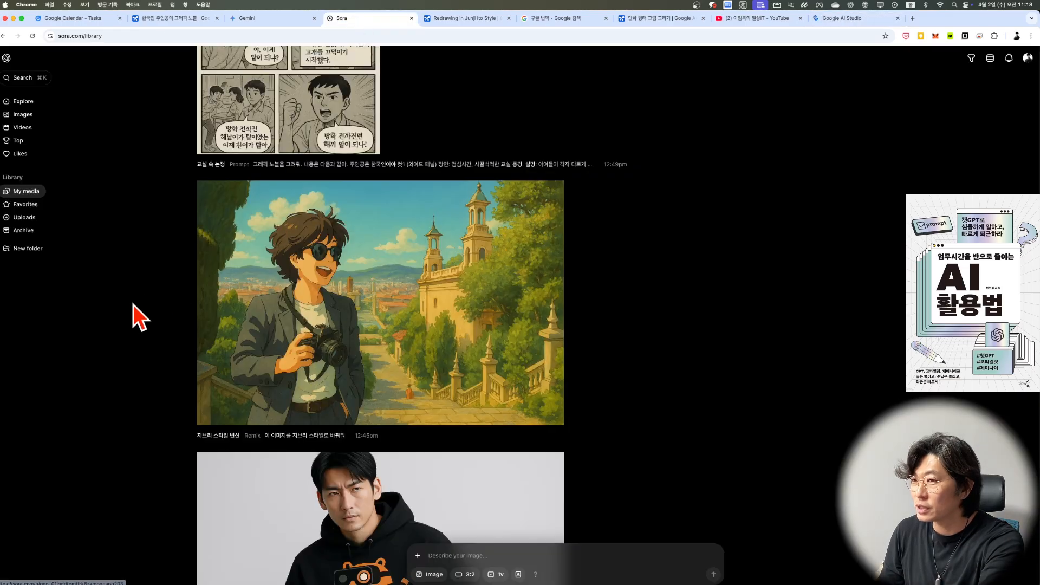
scroll(455, 310, "down", 15)
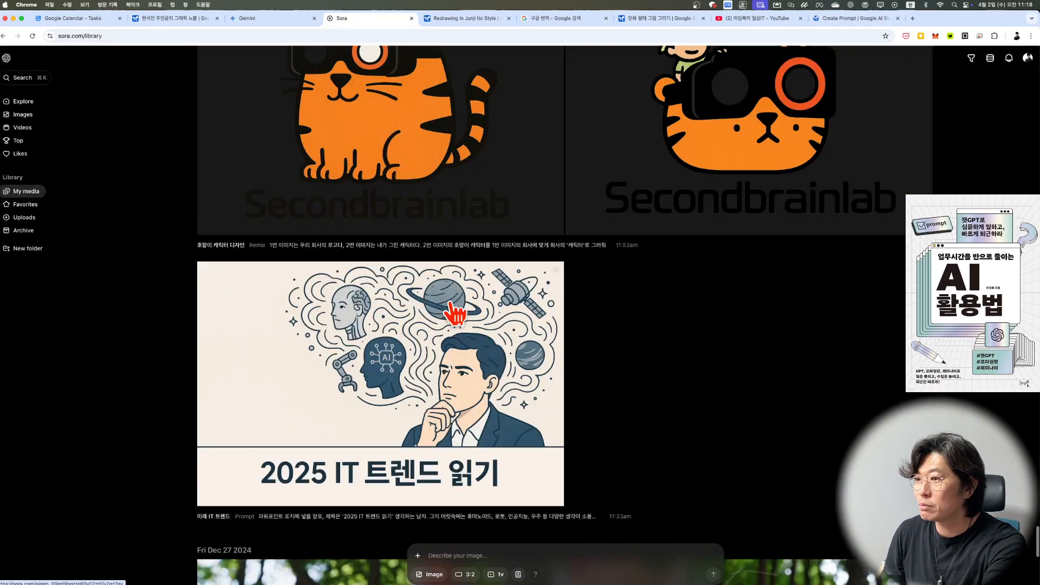
scroll(455, 312, "down", 9)
scroll(455, 312, "up", 11)
scroll(440, 417, "down", 2)
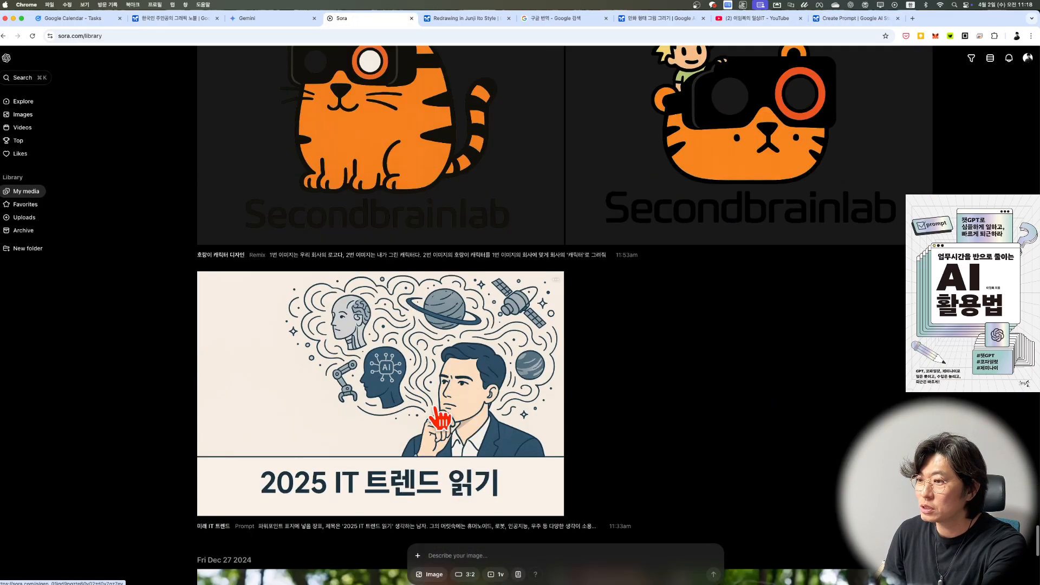
left_click(401, 396)
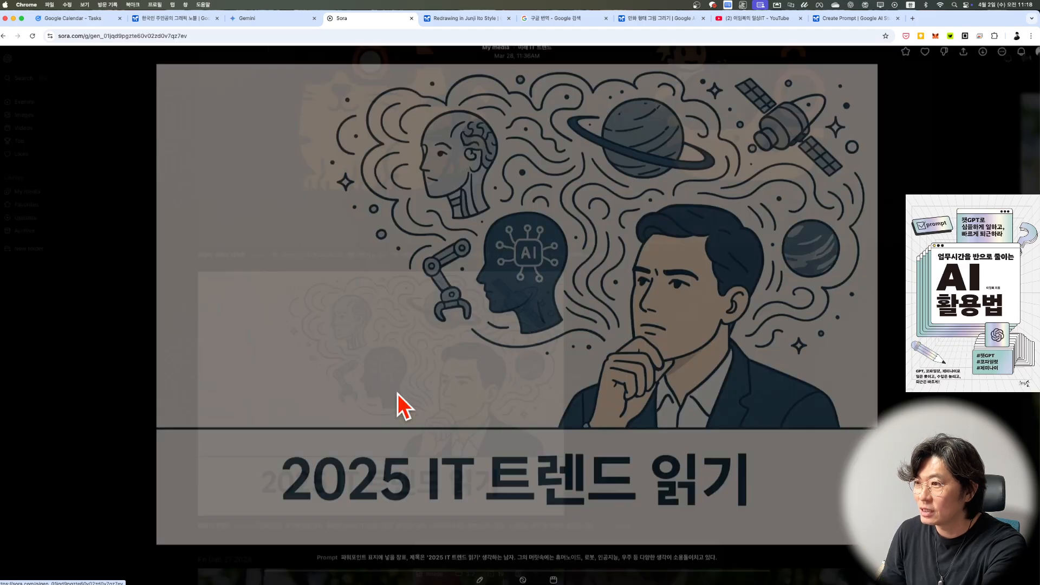
left_click(385, 551)
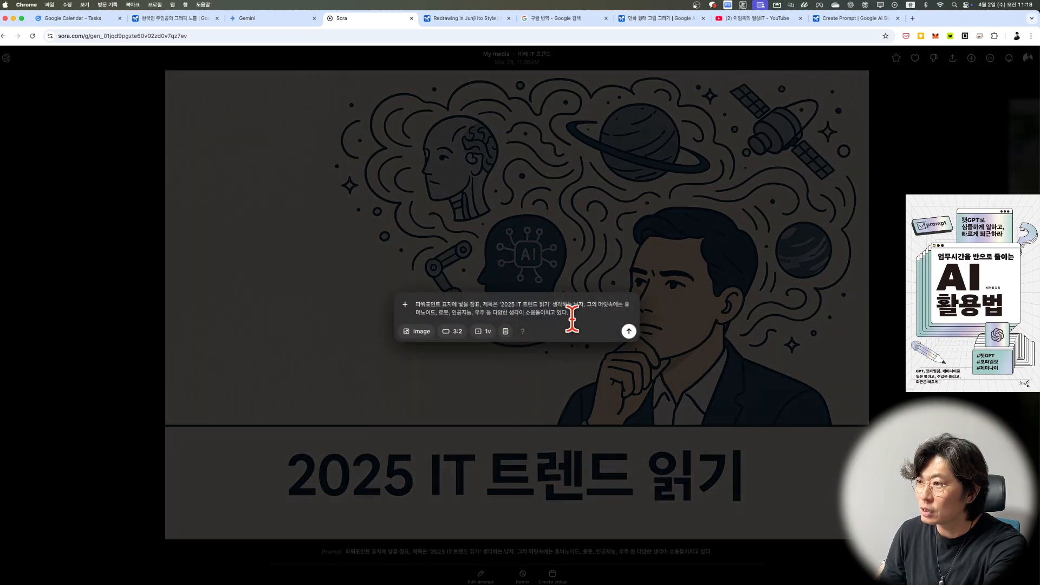
left_click_drag(569, 314, 413, 302)
key("super+c")
key("Escape")
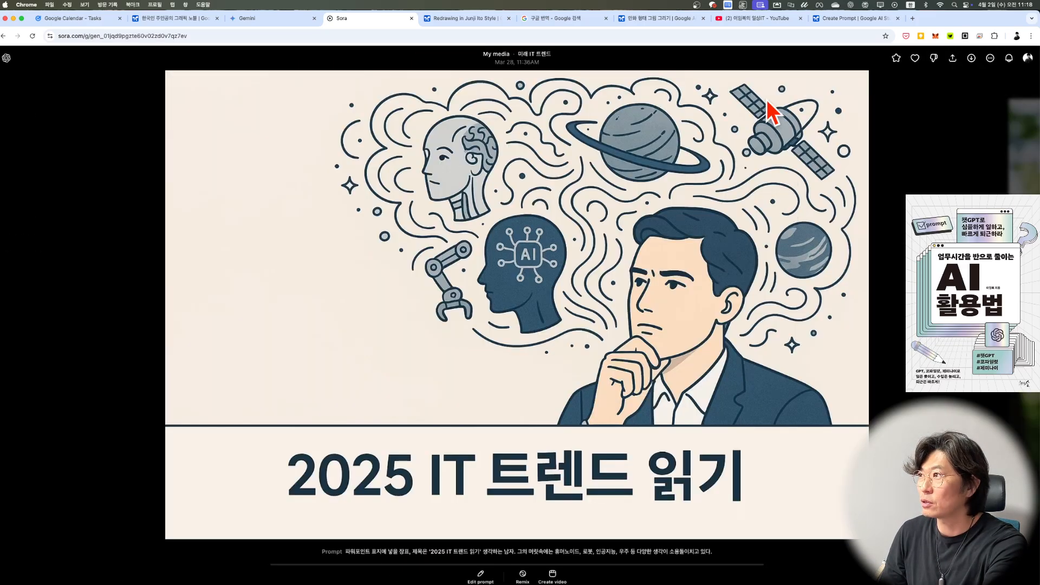
Step: Return to the new Google AI Studio chat and run the copied Korean prompt for the "2025 IT 트렌드 읽기" PowerPoint cover
left_click(840, 19)
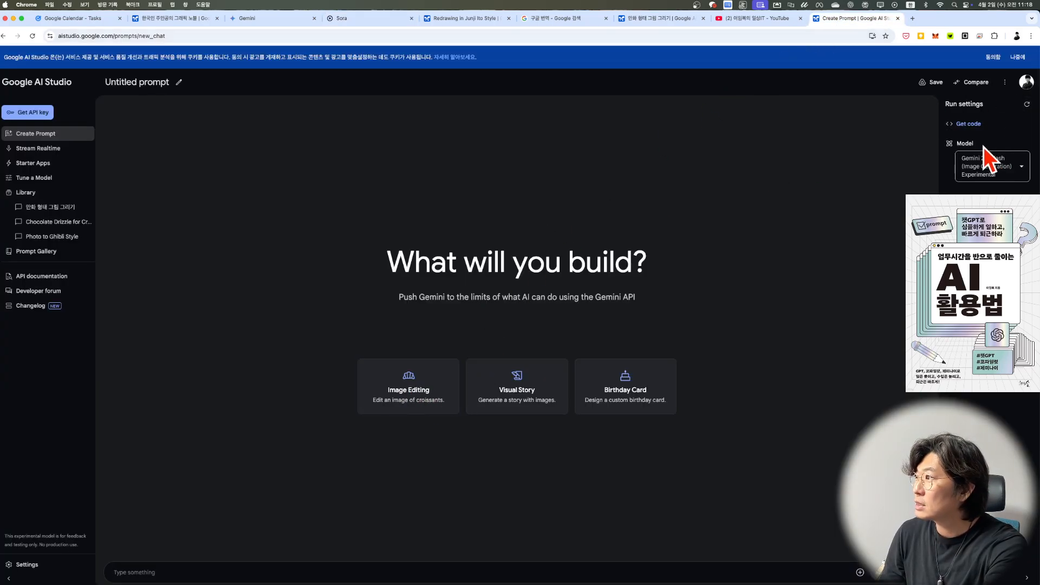
mouse_move(994, 169)
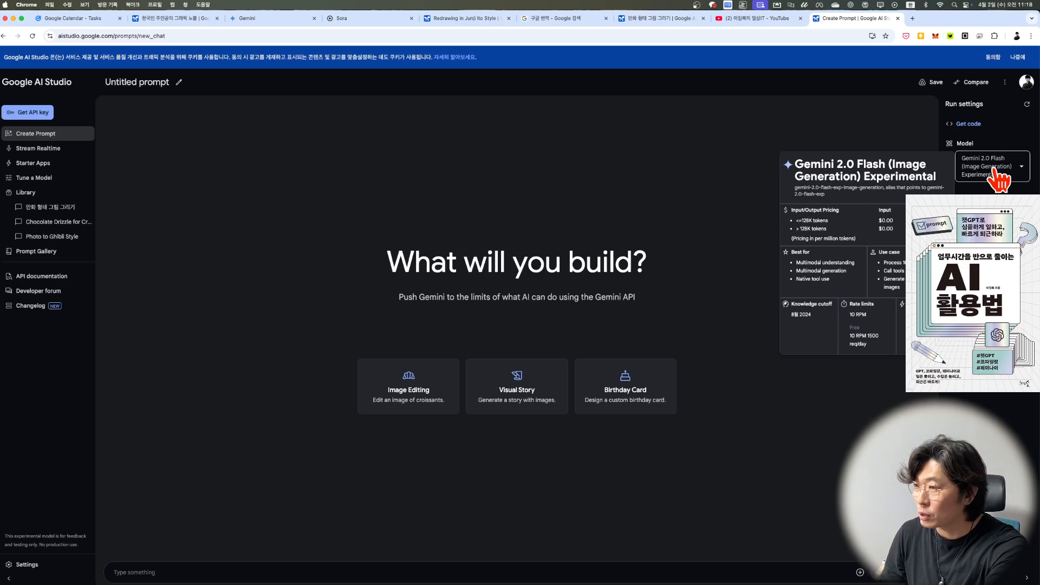
left_click(246, 18)
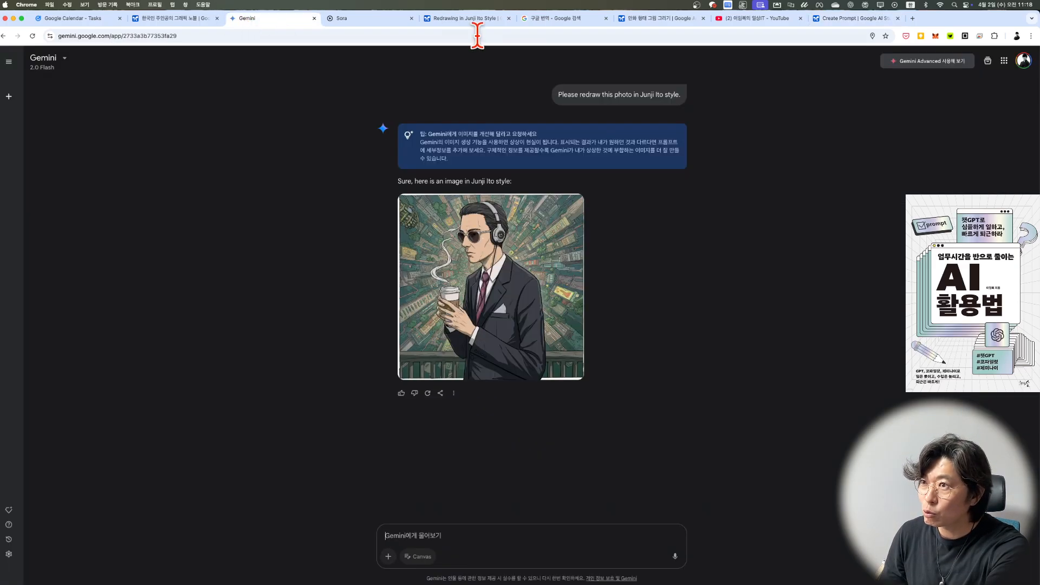
left_click(861, 20)
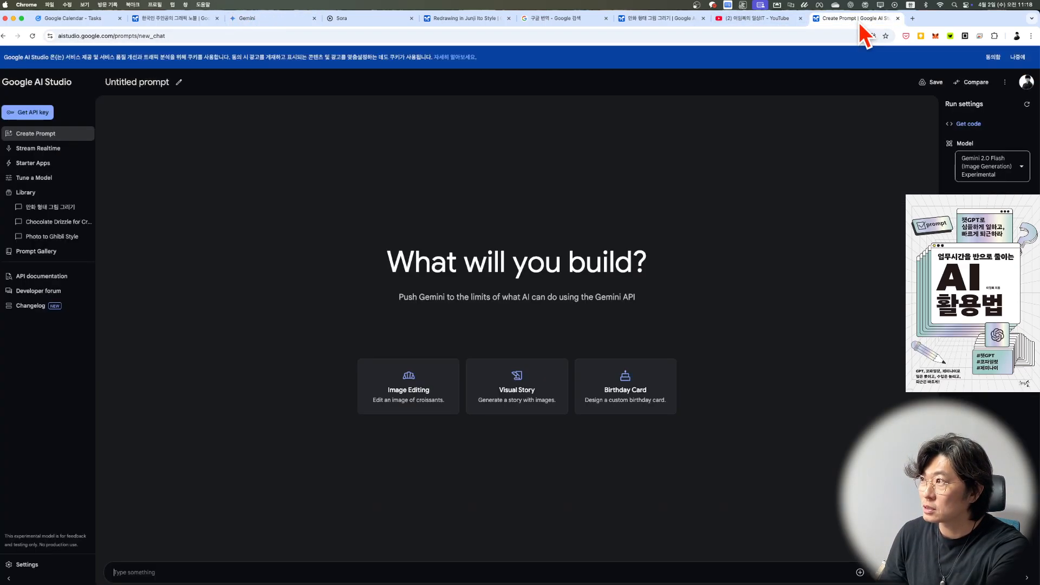
left_click(372, 572)
key("super+v")
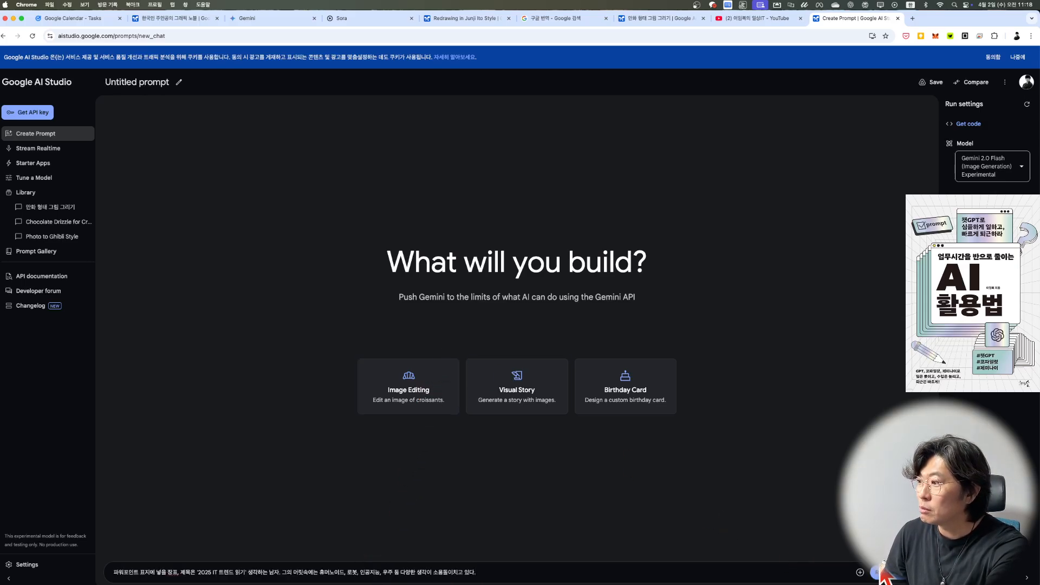
left_click(882, 573)
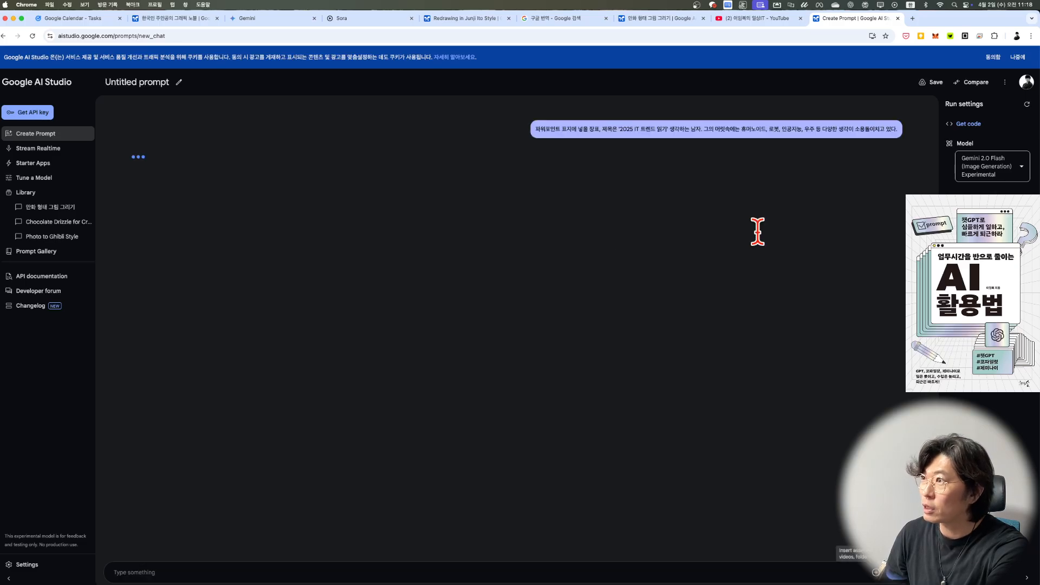
Step: In Google Translate, replace the Korean text with the PowerPoint cover prompt, copy the English translation and return to Google AI Studio
left_click(558, 21)
triple_click(173, 168)
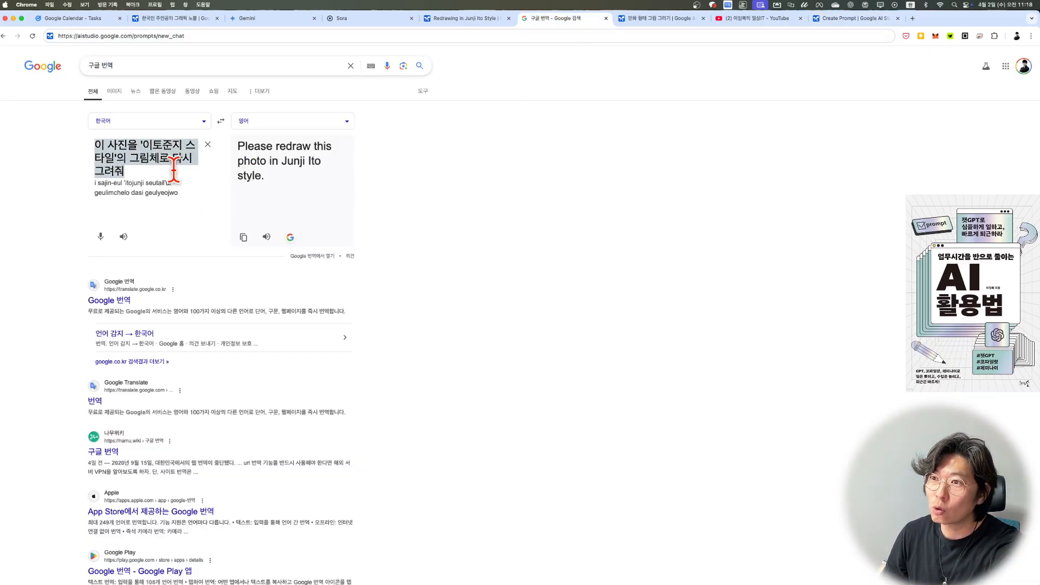
key("super+v")
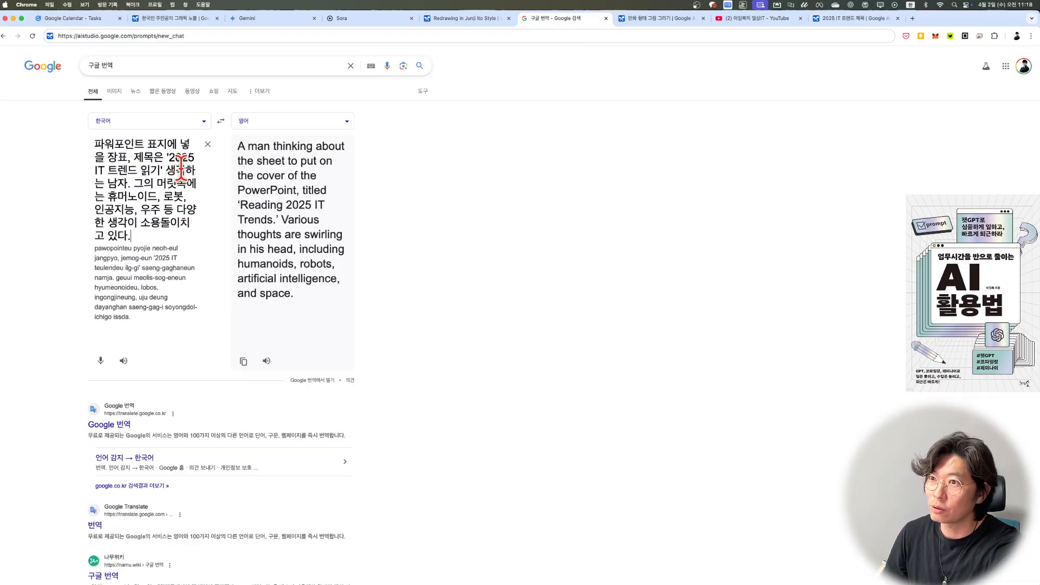
left_click(244, 361)
left_click(841, 18)
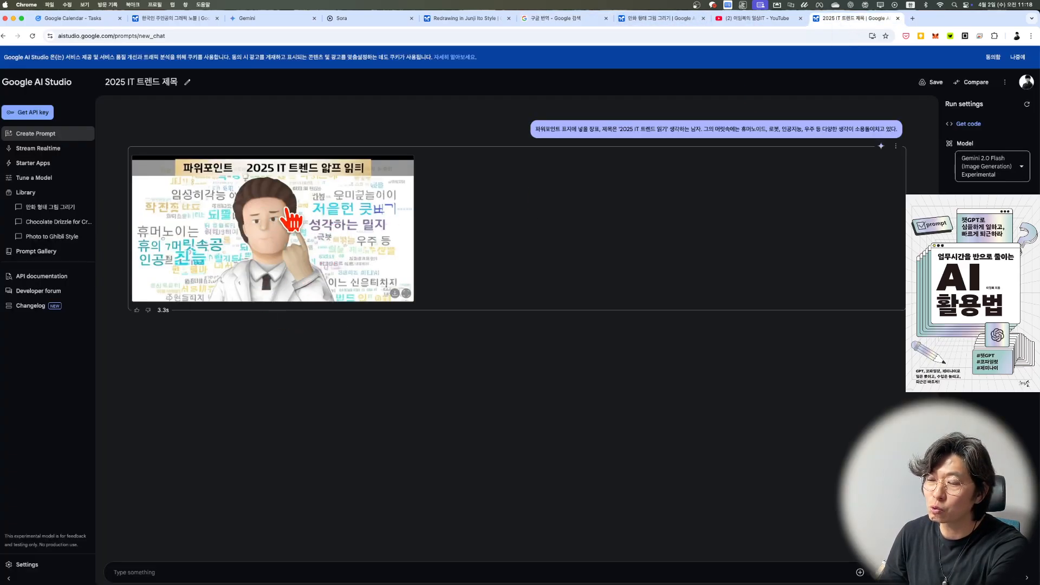
Step: Paste the English PowerPoint cover prompt titled 'Reading 2025 IT Trends' into the chat and run it
left_click(284, 572)
type("A man thinking about the sheet to put on the cover of the PowerPoint, titled ‘Reading 2025 IT Trends.’ Various thoughts are swirling in his head, including humanoids, robots, artificial intelligence, and space.")
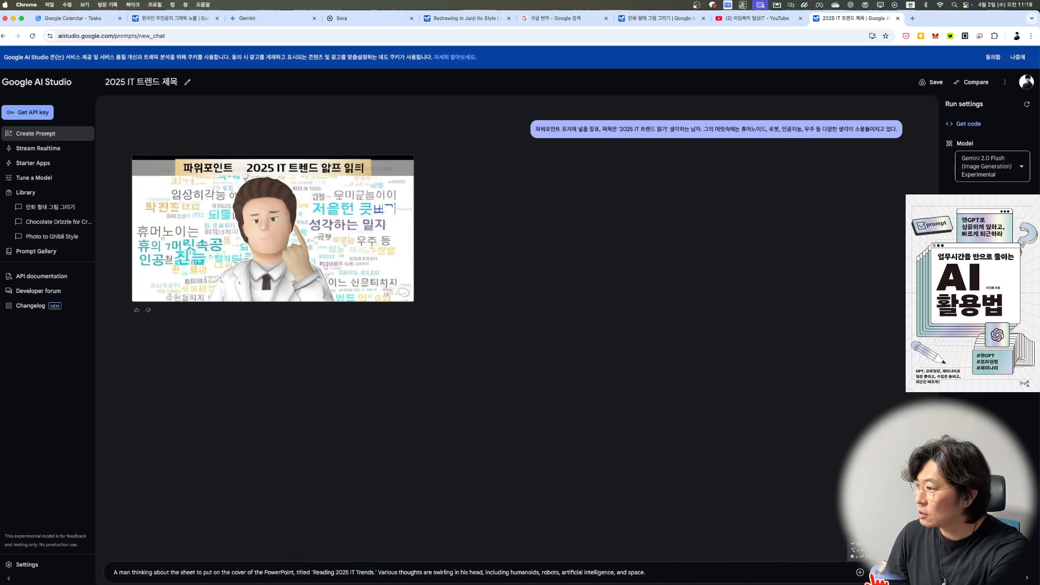
left_click(883, 572)
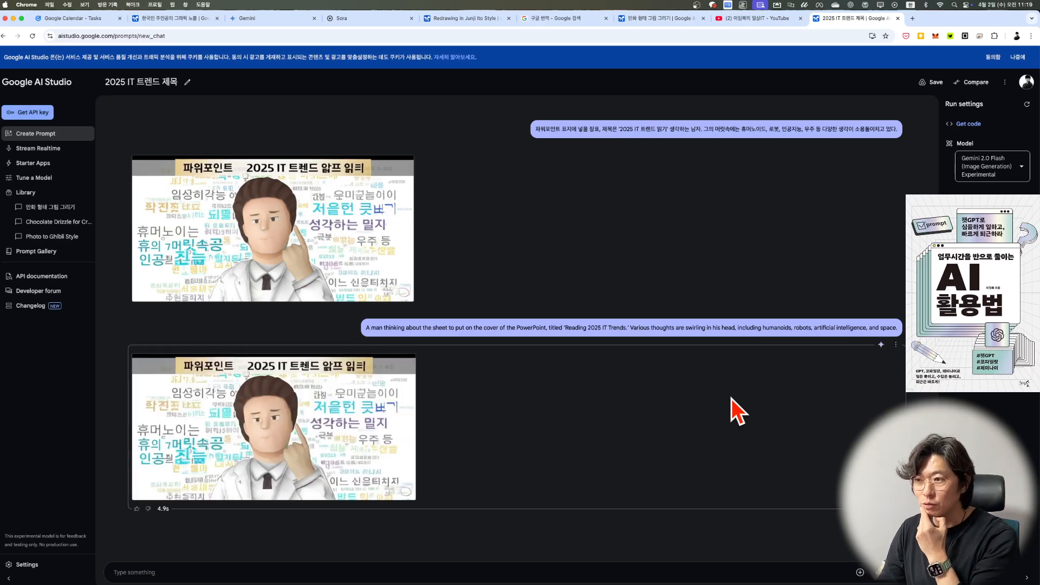
Step: Delete the first generated image, the English prompt and its generated image, leaving only the Korean prompt in the chat
left_click(895, 147)
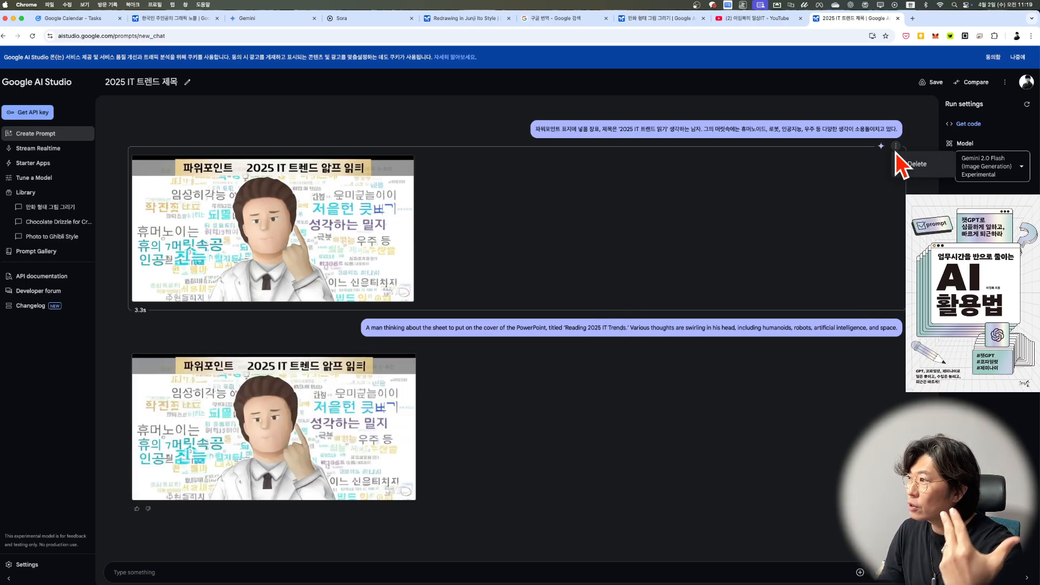
left_click(908, 163)
left_click(897, 146)
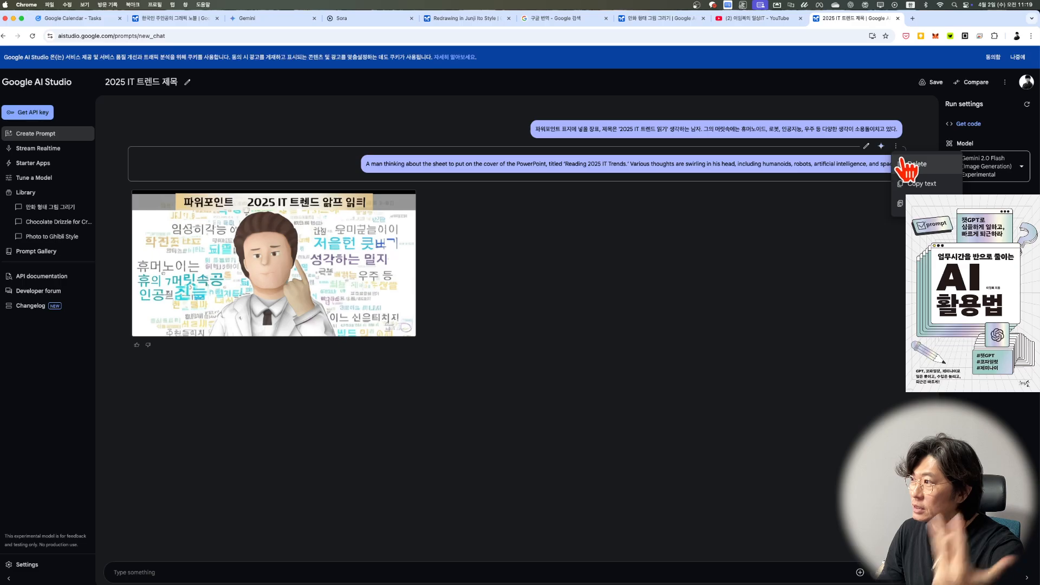
left_click(904, 162)
left_click(898, 147)
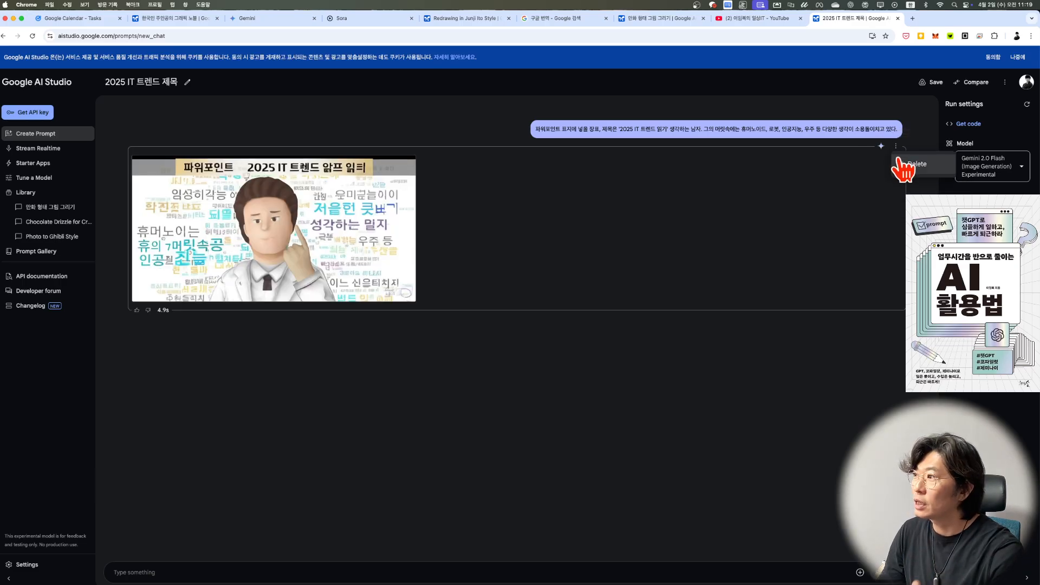
left_click(905, 164)
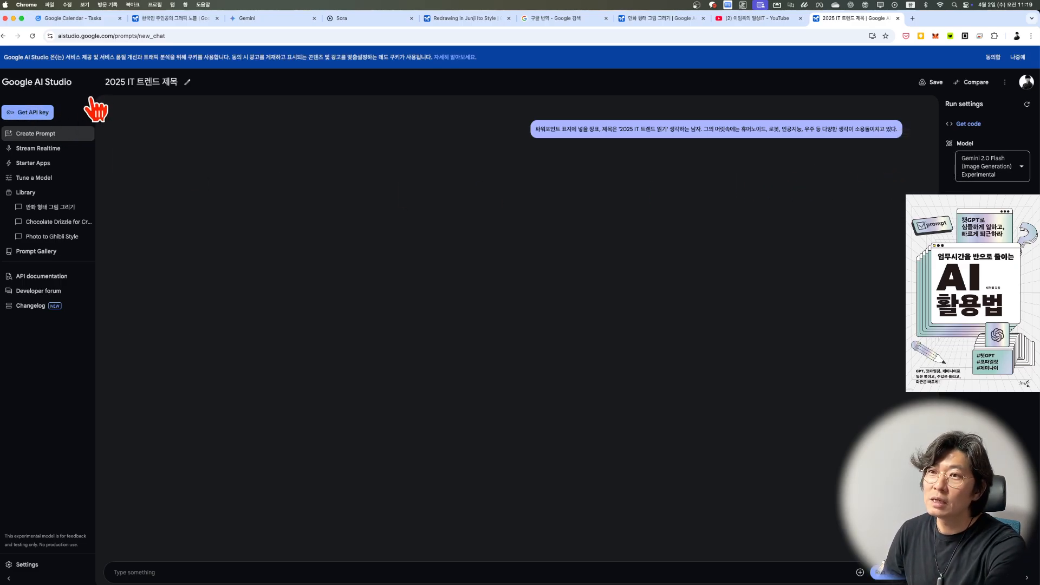
Step: Paste the English 'Reading 2025 IT Trends' prompt into the message field again and run the chat
left_click(261, 571)
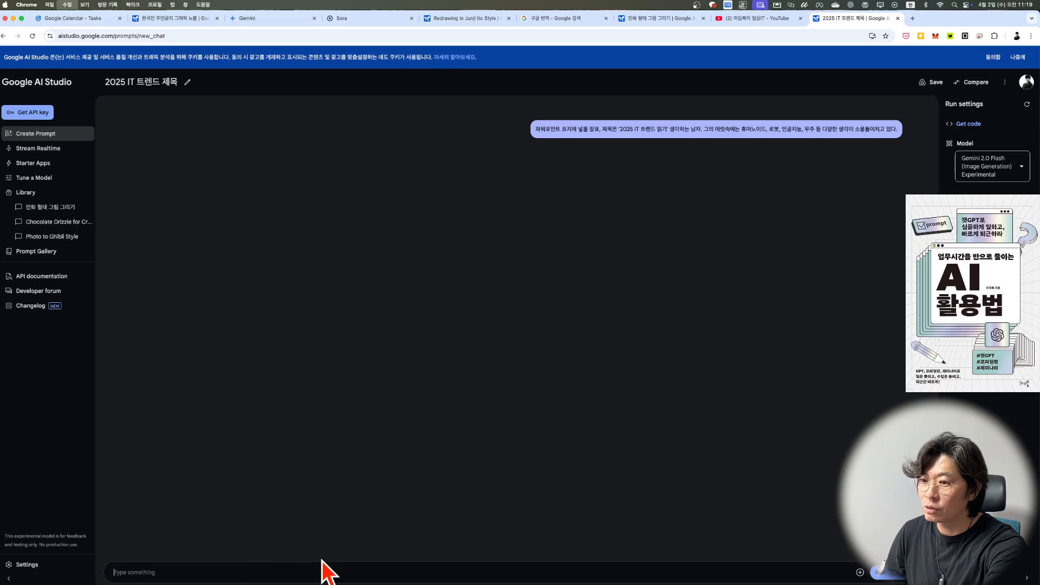
type("A man thinking about the sheet to put on the cover of the PowerPoint, titled ‘Reading 2025 IT Trends.’ Various thoughts are swirling in his head, including humanoids, robots, artificial intelligence, and space.")
left_click(882, 573)
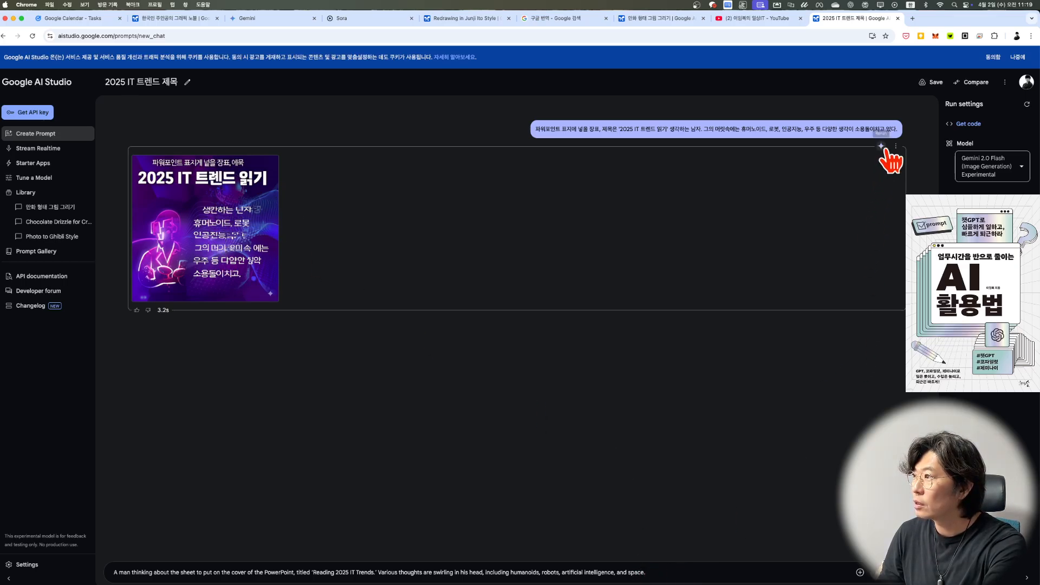
Step: Delete the newly generated image and the Korean prompt so the chat is empty
left_click(896, 147)
left_click(904, 179)
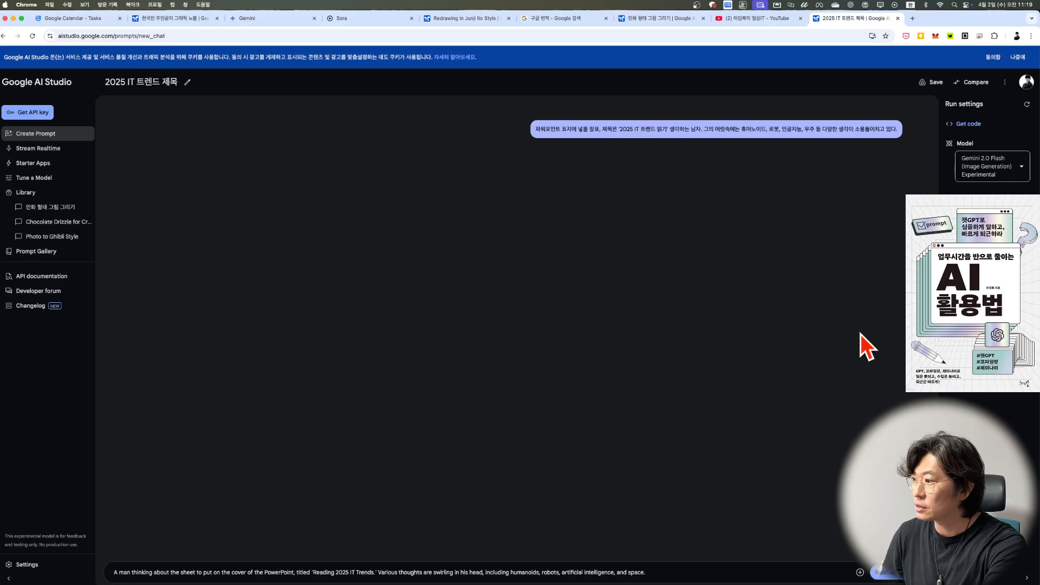
left_click(896, 113)
left_click(908, 130)
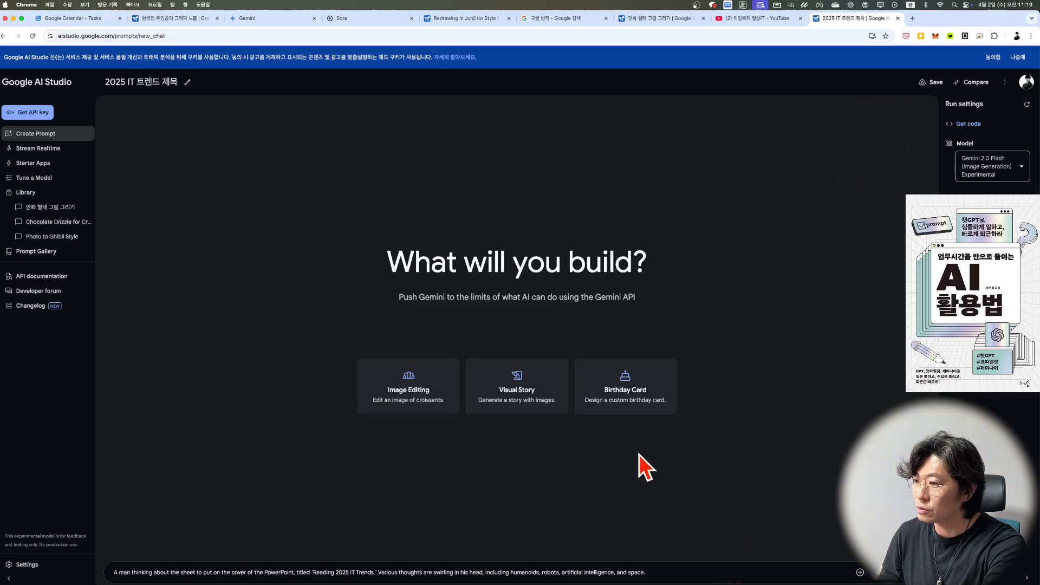
Step: Run the English 'Reading 2025 IT Trends' prompt on its own in the emptied chat
left_click(664, 572)
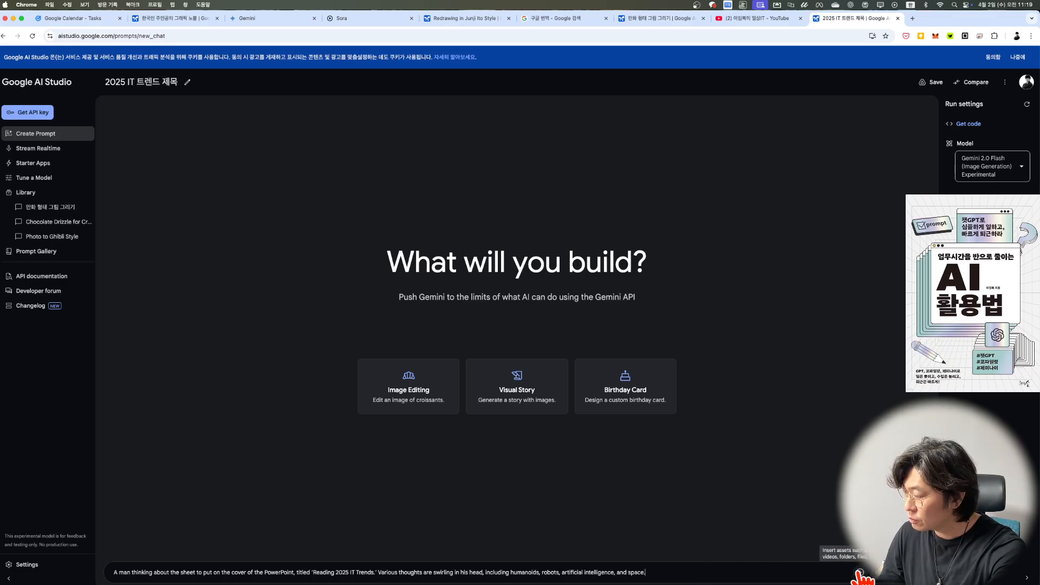
key("Return")
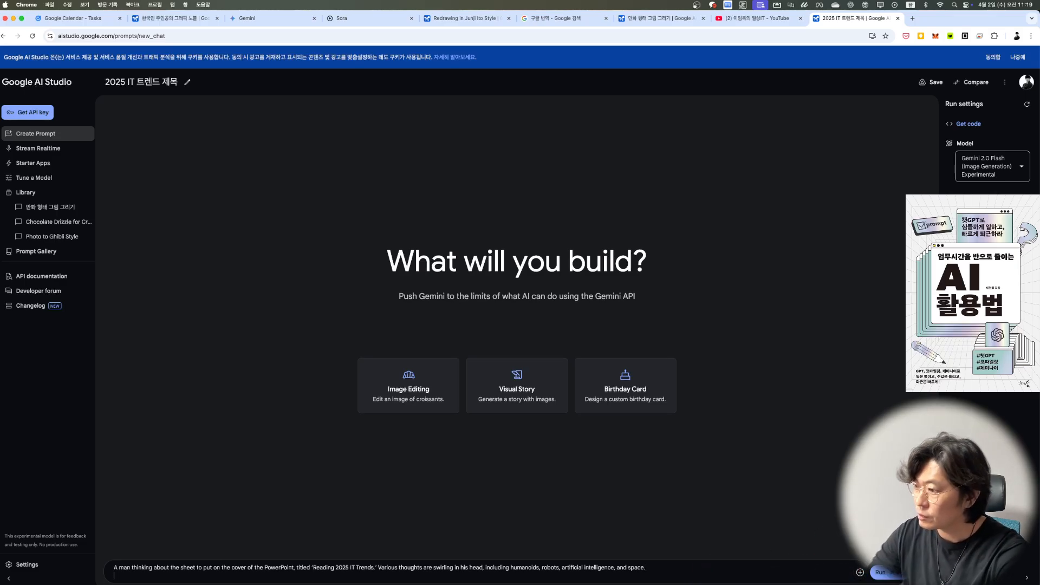
left_click(884, 576)
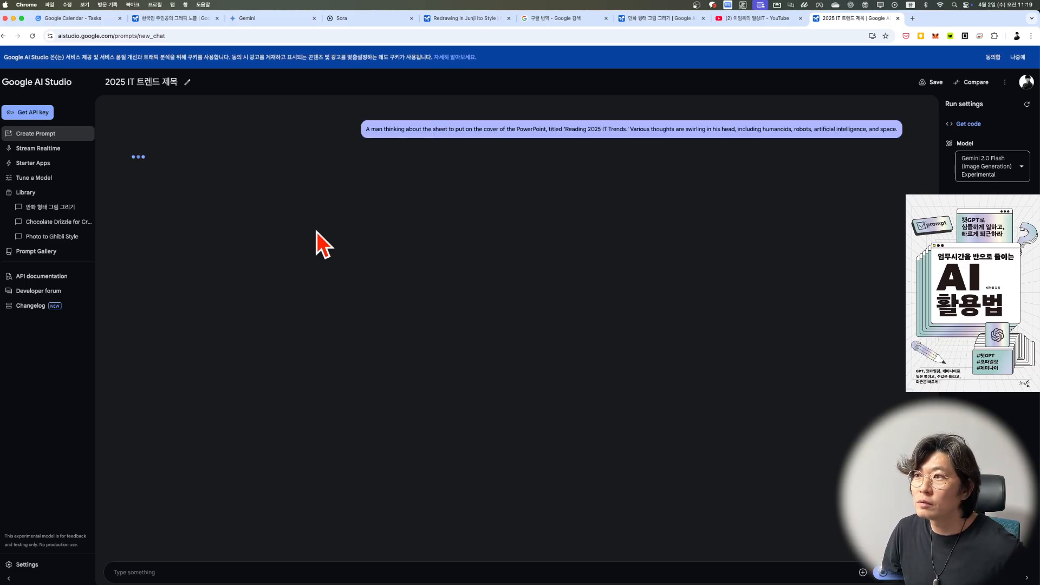
mouse_move(251, 285)
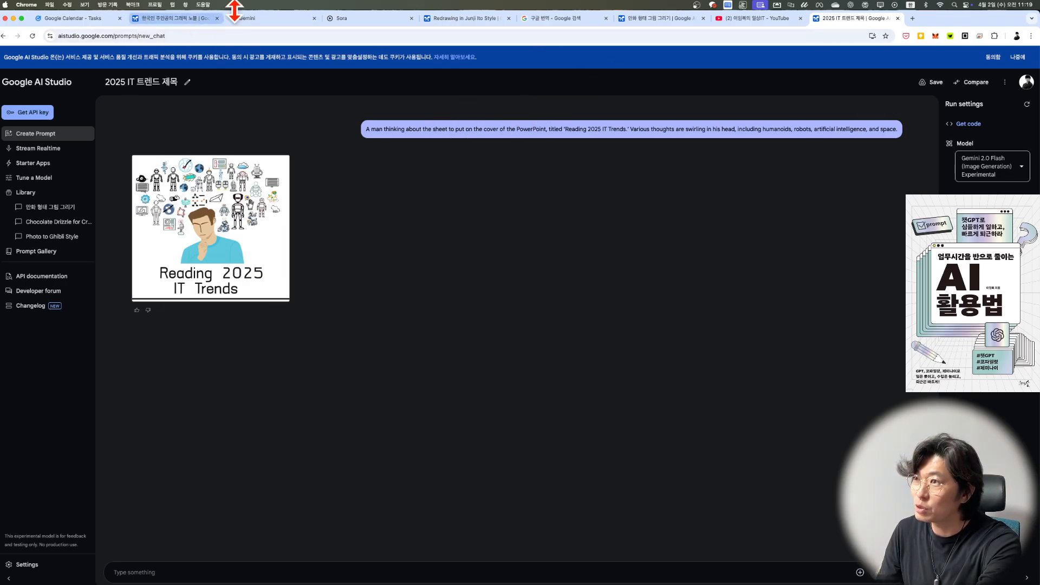
Step: Switch to Sora, leave the cover image and open the "Name Mix-Up at Cafe" four-panel comic from the Explore gallery
left_click(333, 22)
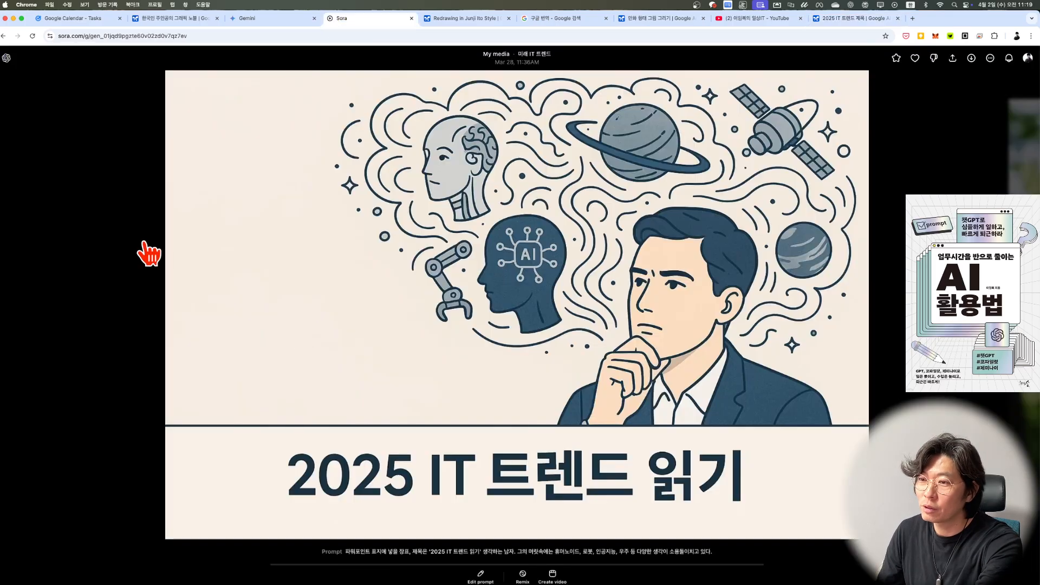
left_click(122, 225)
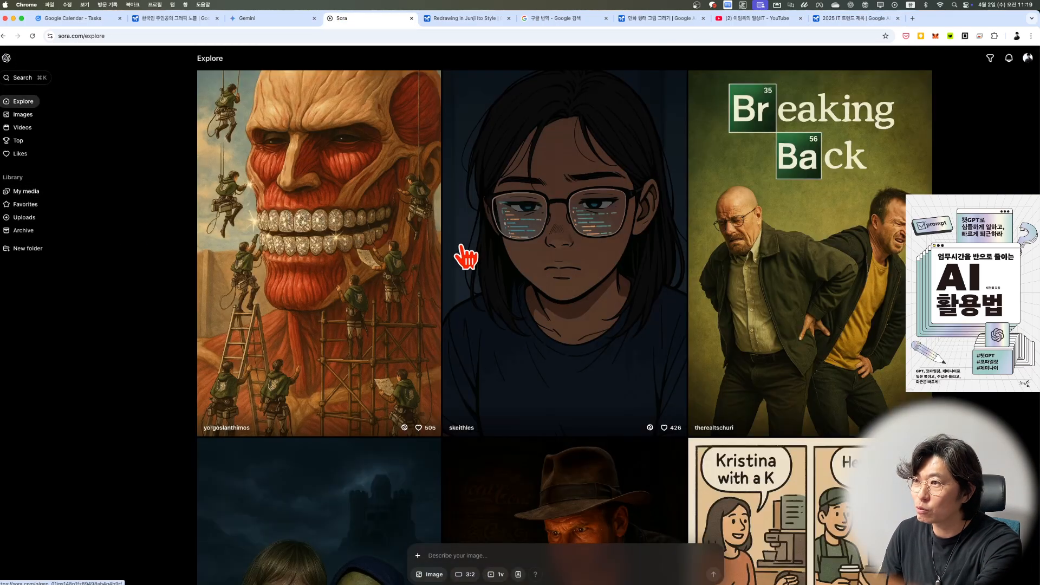
scroll(542, 249, "down", 10)
scroll(592, 272, "up", 2)
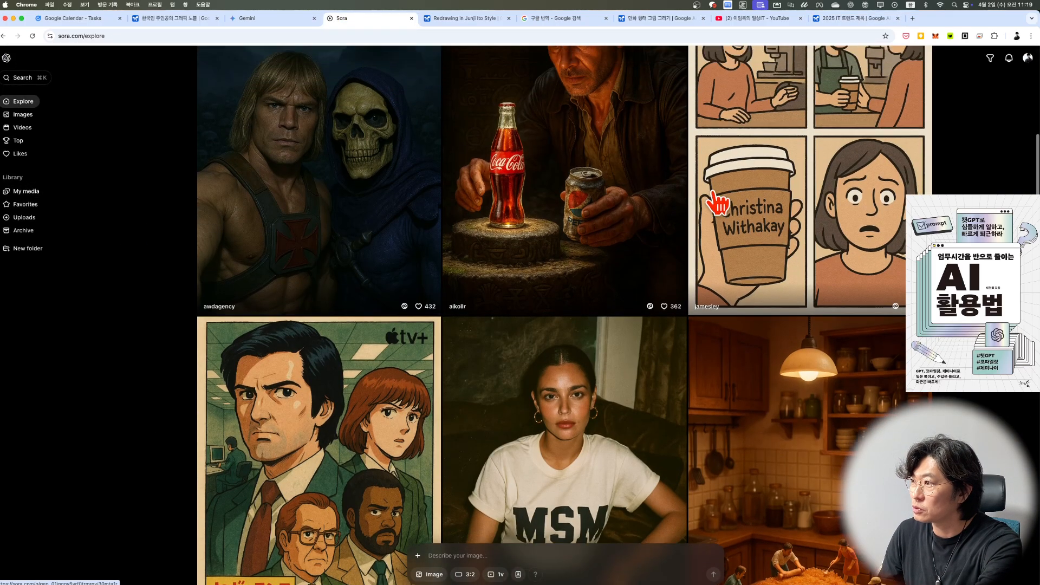
scroll(716, 202, "up", 3)
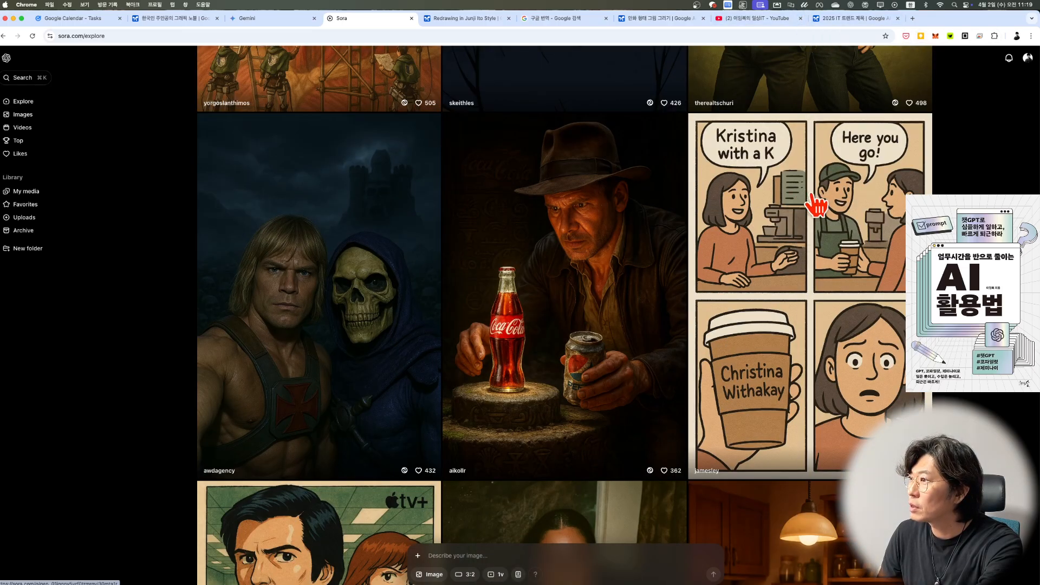
left_click(813, 202)
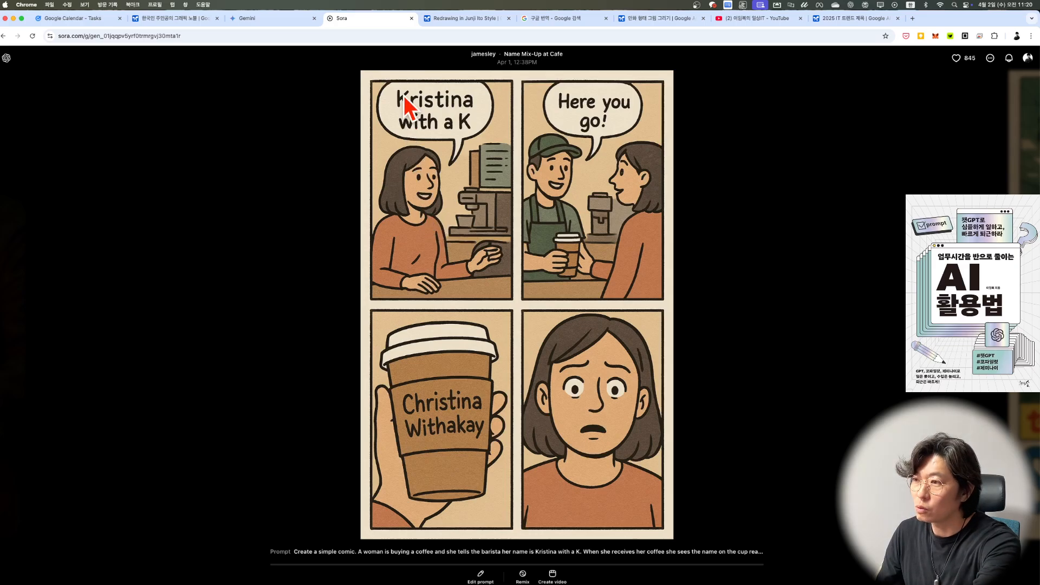
Step: Capture a screenshot of the whole four-panel cafe comic and return to the Explore gallery
key("super+shift+4")
left_click_drag(692, 493, 672, 542)
left_click(811, 204)
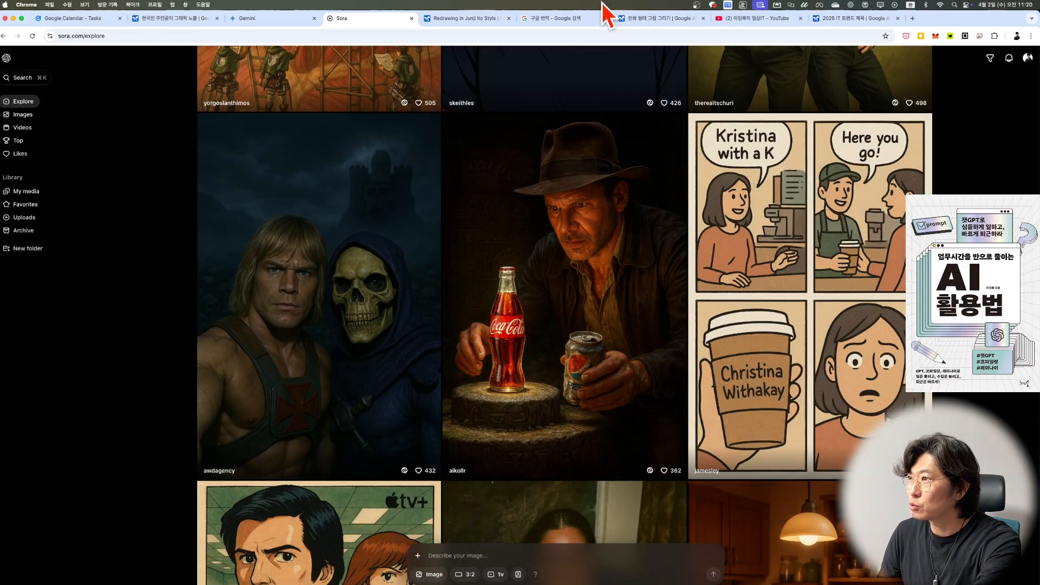
Step: Return to the 2025 IT trends chat in Google AI Studio, create a new prompt and attach the captured four-panel comic image
left_click(635, 21)
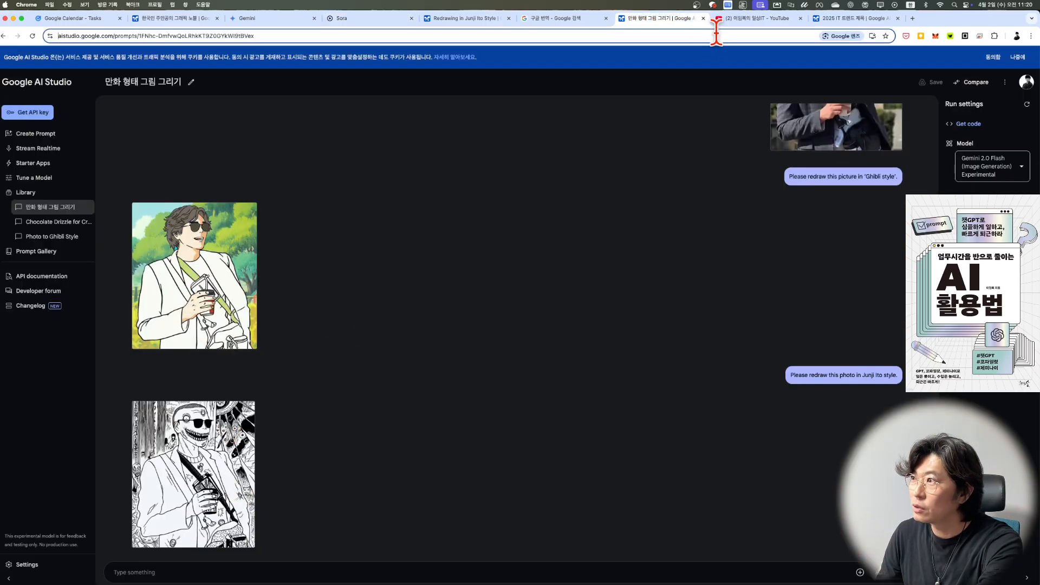
left_click(852, 19)
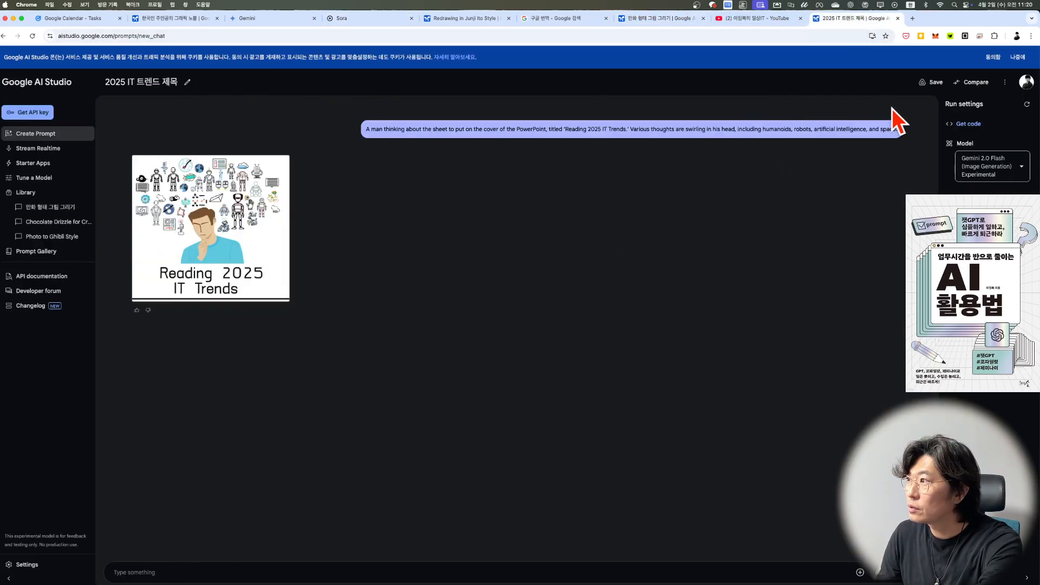
left_click(34, 136)
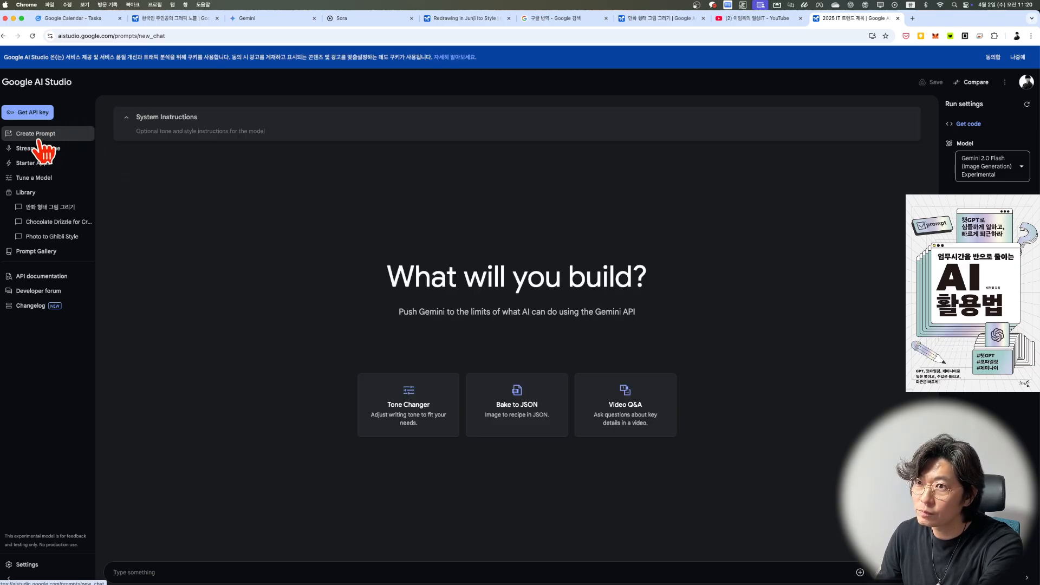
left_click(758, 572)
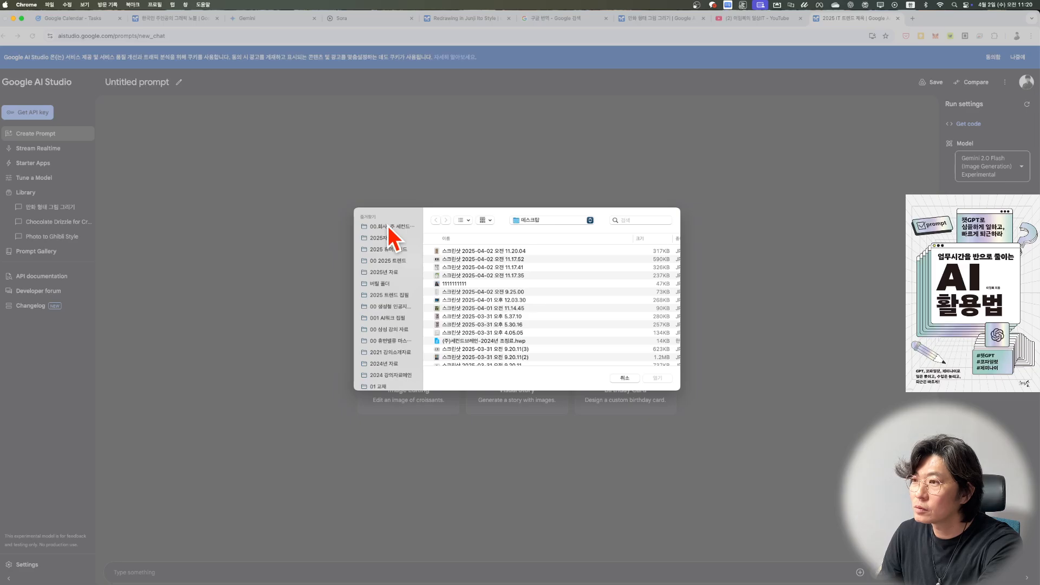
left_click(447, 250)
left_click(666, 383)
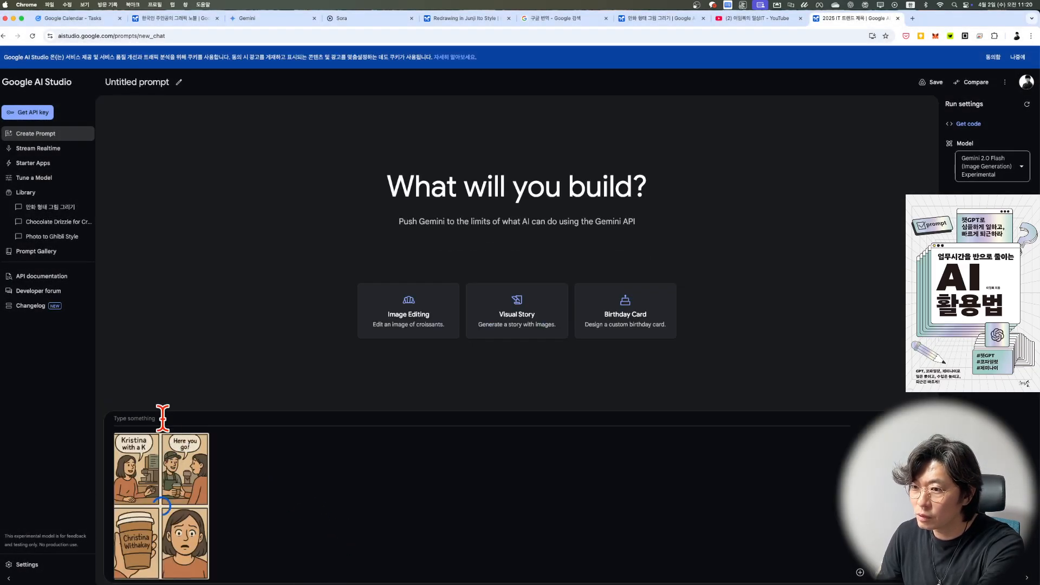
Step: Enter the prompt "이 파일과 비슷하지만 좀 다른 4컷 만화를 만들어줘" with the attached comic and run it
left_click(163, 418)
type("이 ㅍ")
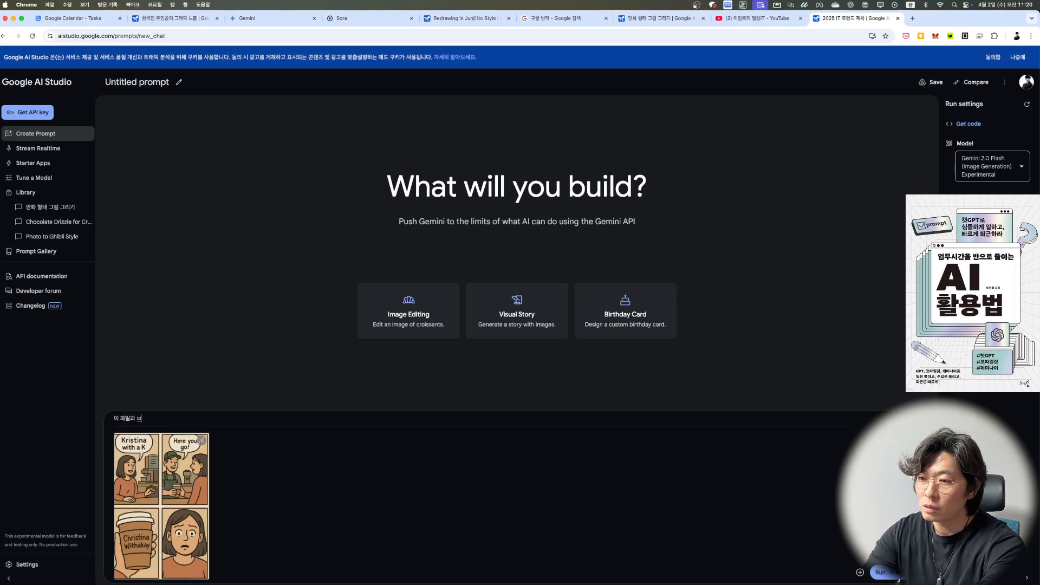
type("일과 비슷하지만 좀 다른 ")
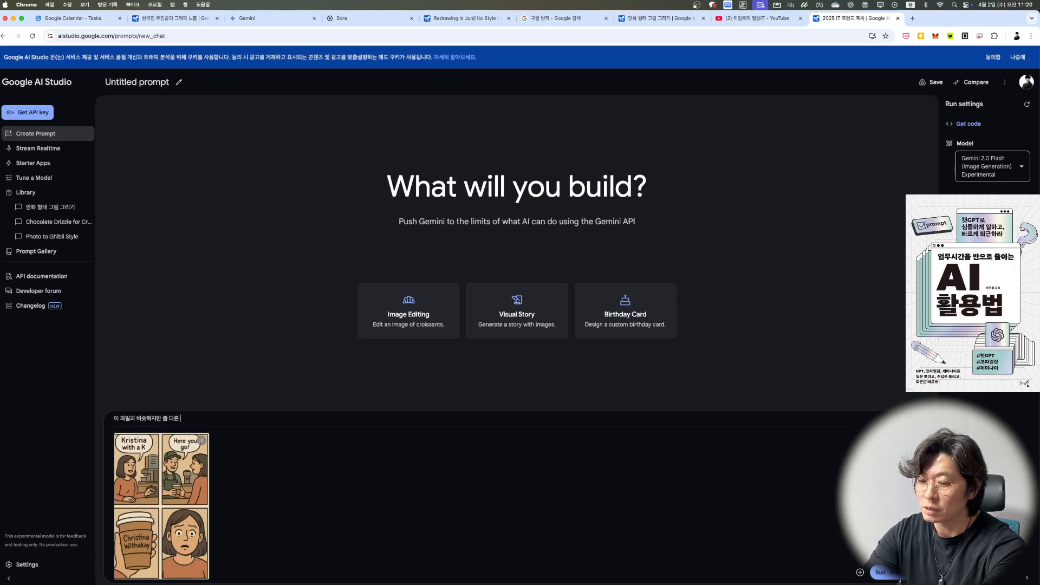
type("4컷 많")
type("화를 만들")
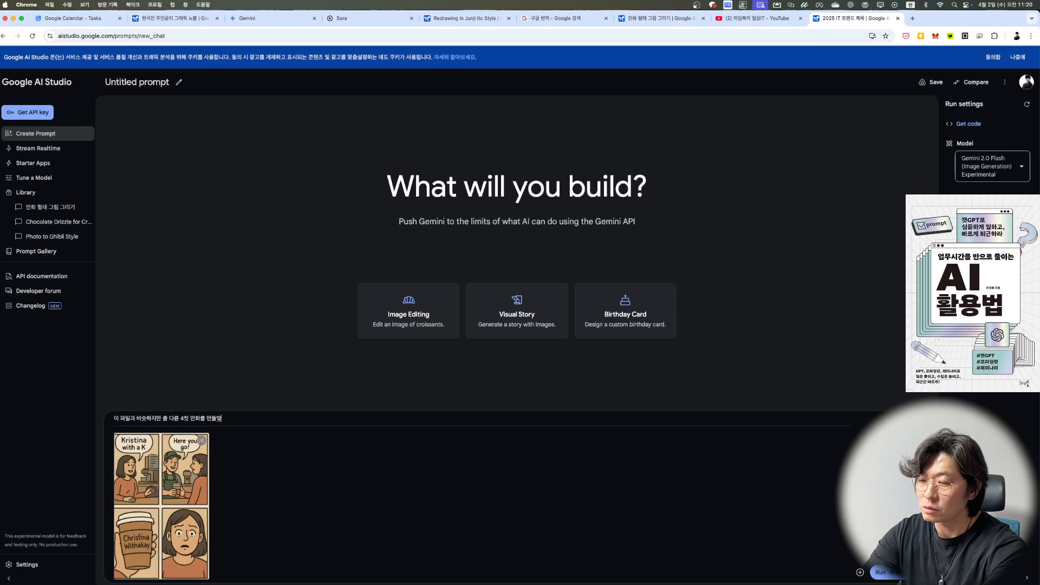
type("어줘")
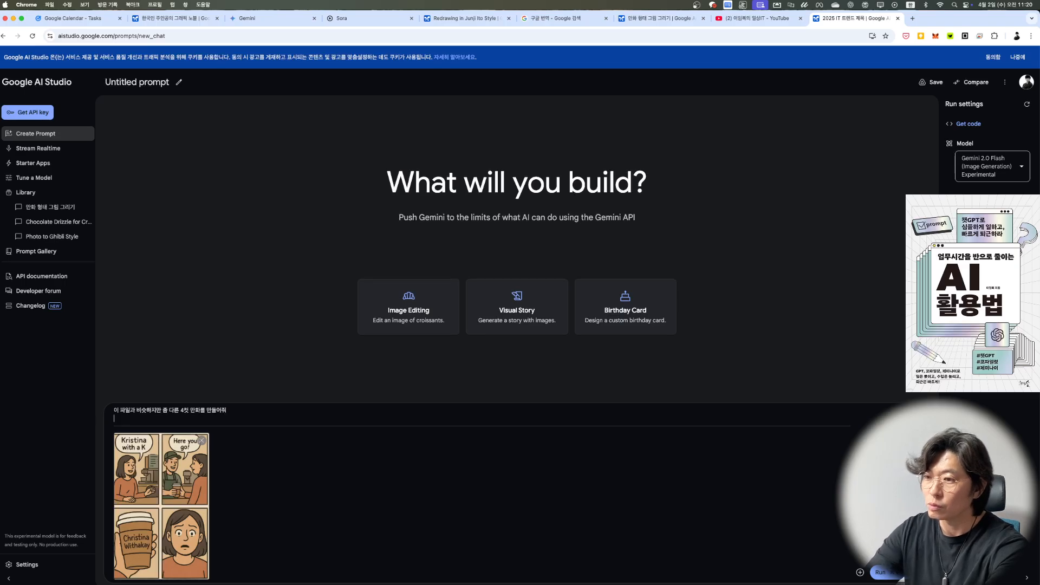
left_click(884, 572)
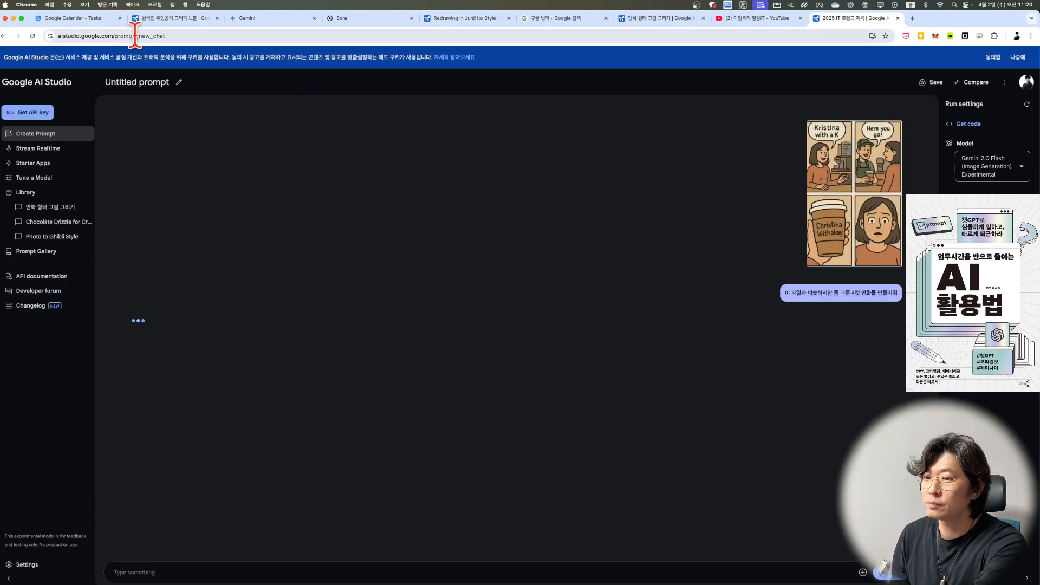
Step: Switch to Gemini and ask in a new chat for a simple four-panel comic script: "4컷 만화를 만들고 싶어 간단하게 스크립트를짜줘"
left_click(273, 24)
left_click(10, 98)
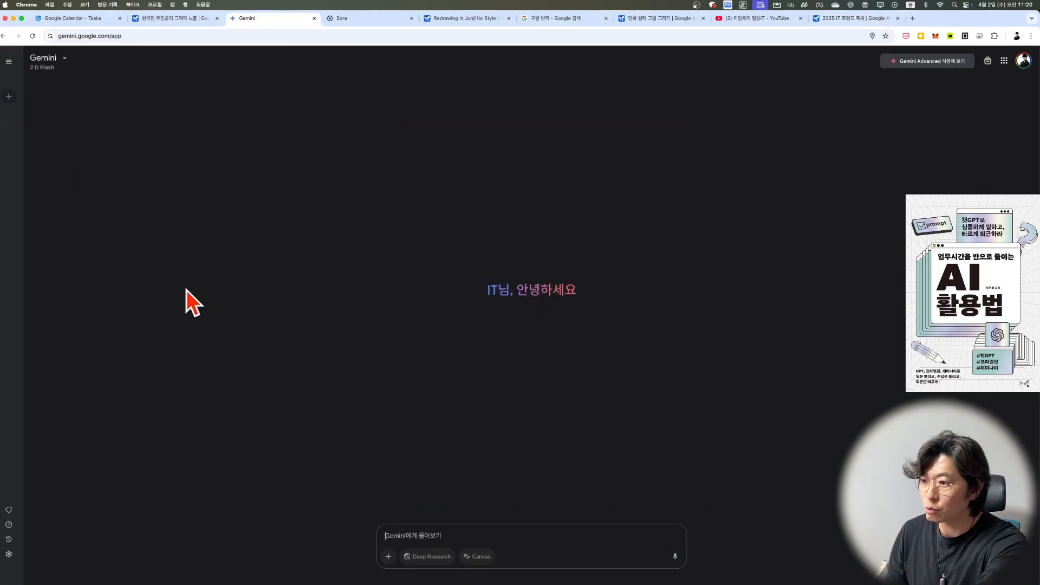
type("4컷 만화를 만드")
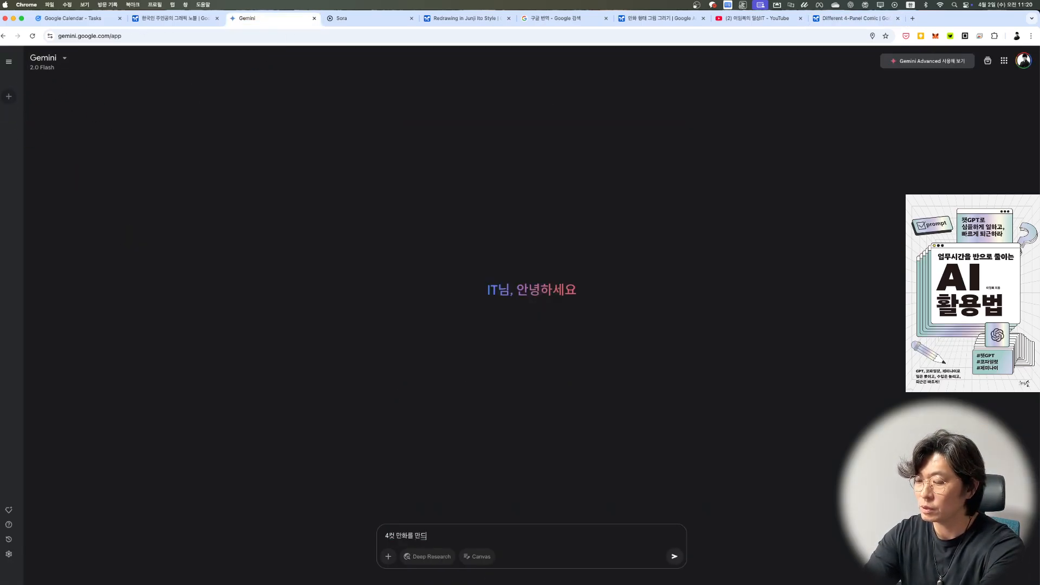
key("BackSpace")
type("들고 싶어 간단하게")
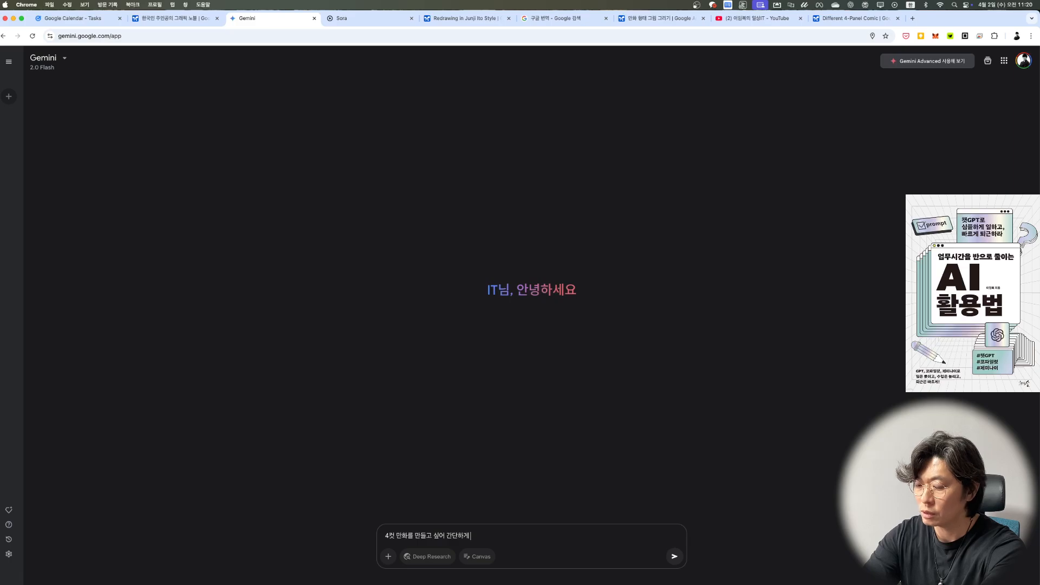
type(" 쉽리ㅏ트를")
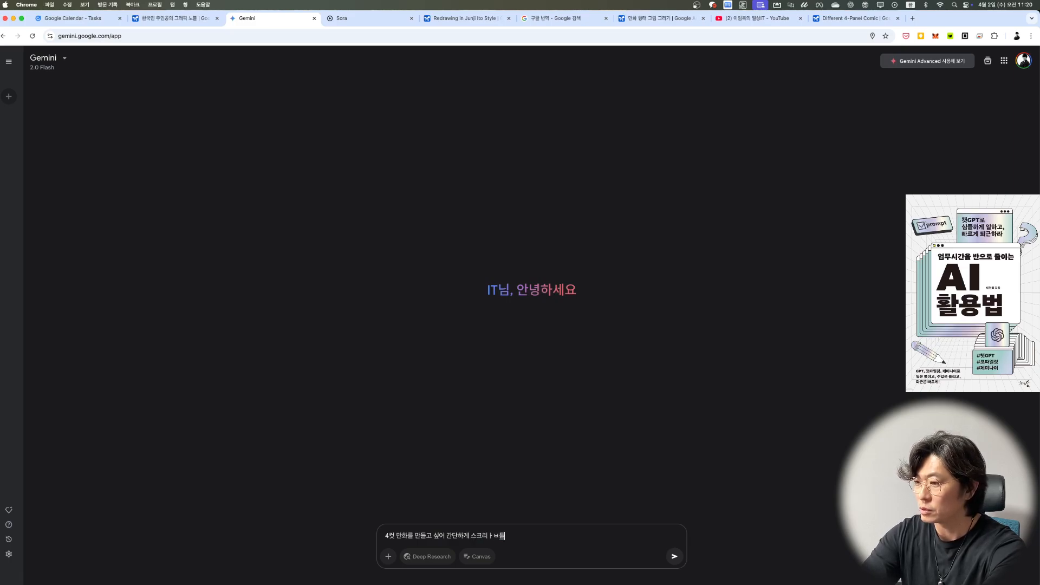
key("BackSpace")
key("BackSpace")
key("BackSpace")
key("BackSpace")
type("ㅂ트를짜")
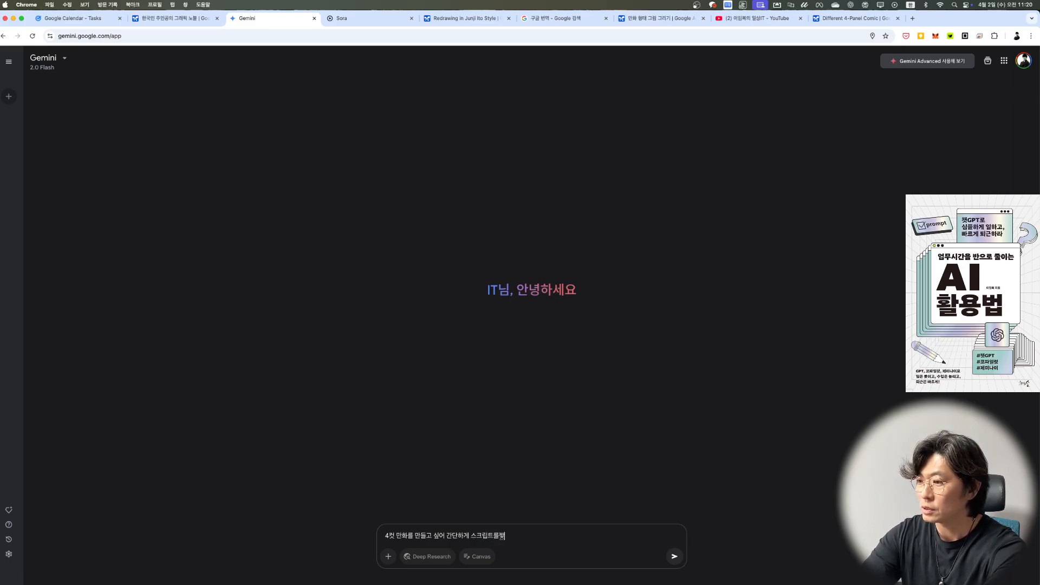
type("줘")
key("Return")
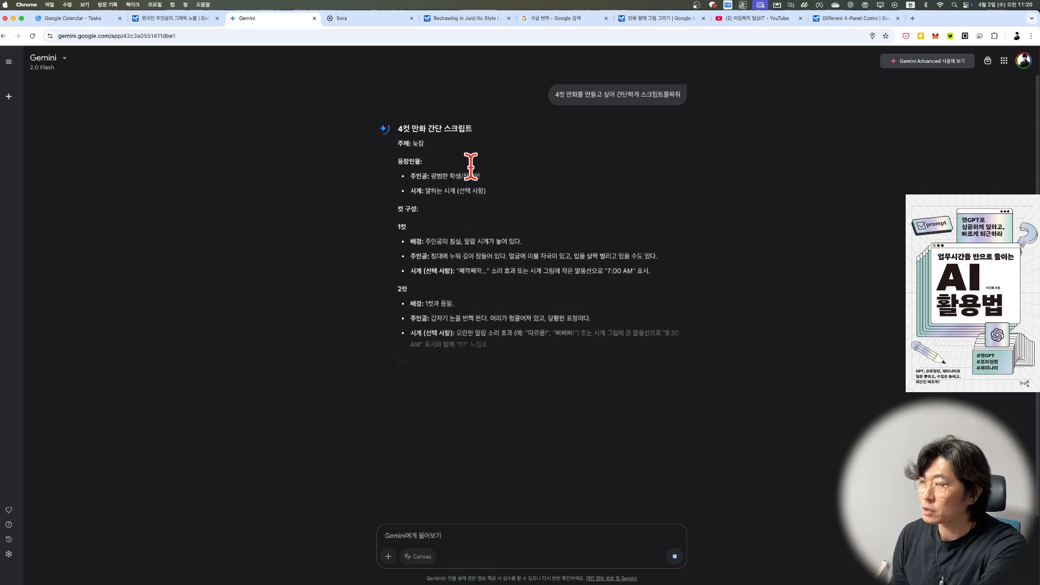
Step: Return to the Different 4-Panel Comic chat in Google AI Studio and compare enlarged views of the generated comic and the attached original
left_click(840, 22)
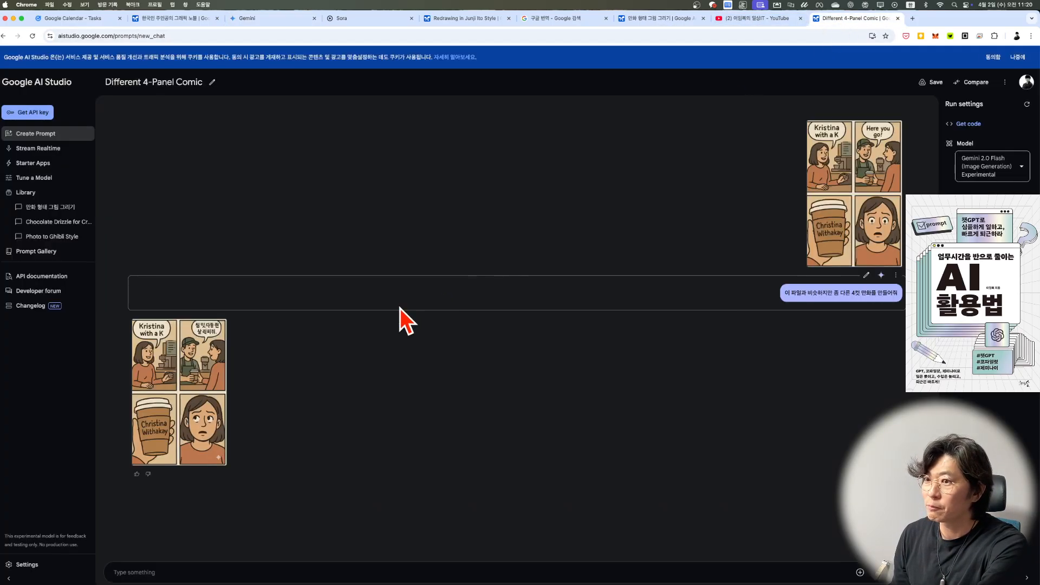
left_click(183, 345)
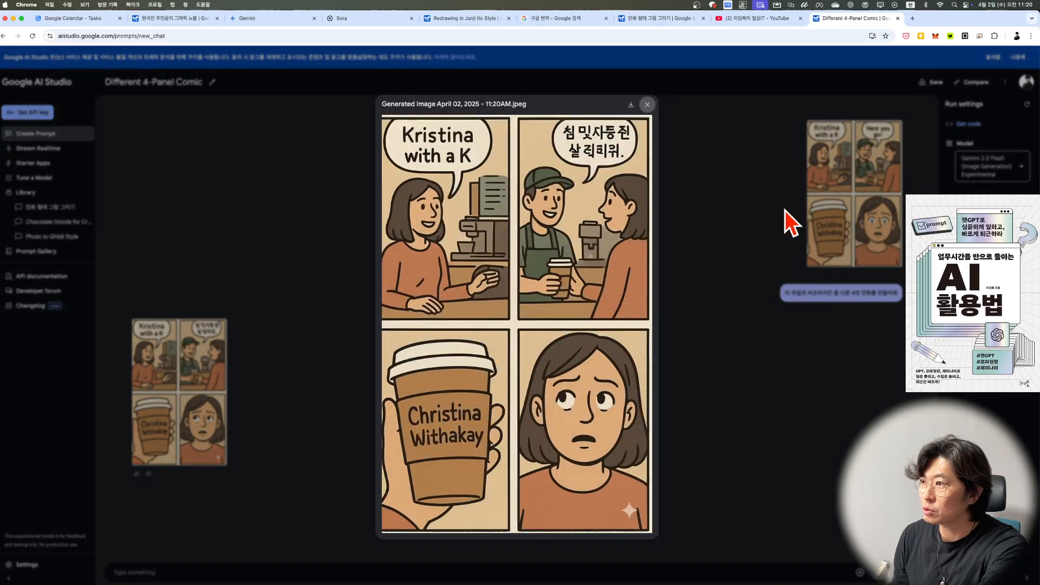
left_click(807, 193)
left_click(822, 191)
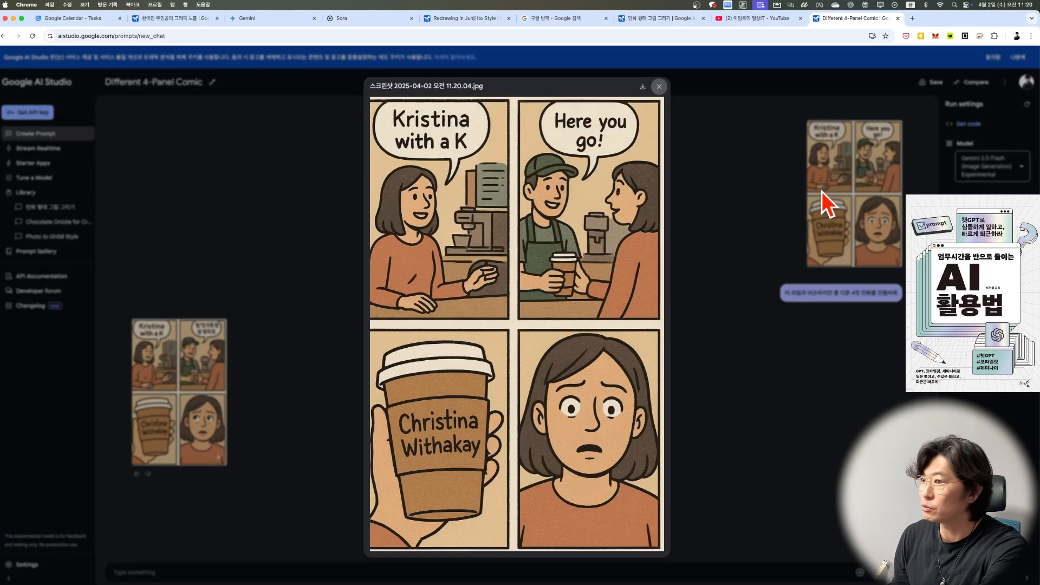
left_click(770, 240)
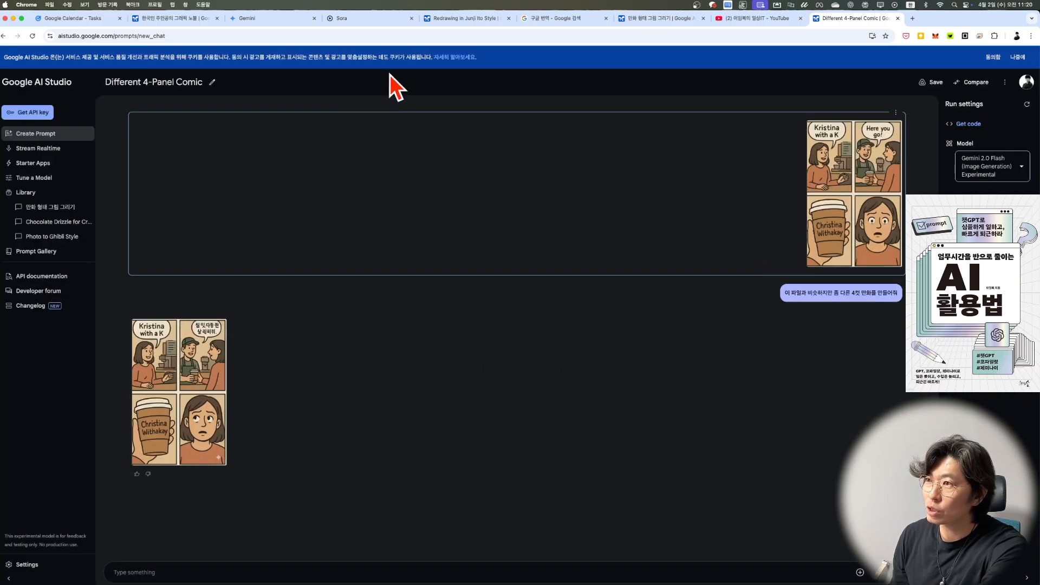
Step: Return to Gemini and copy the Korean comic script from its title through the fourth panel, leaving out the extra ideas
left_click(641, 25)
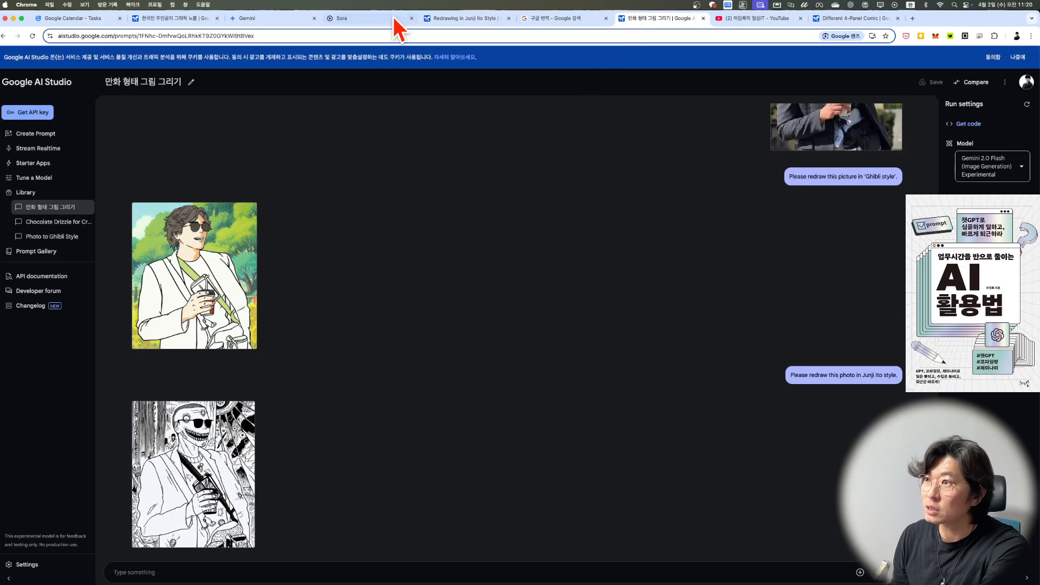
left_click(175, 19)
left_click(250, 22)
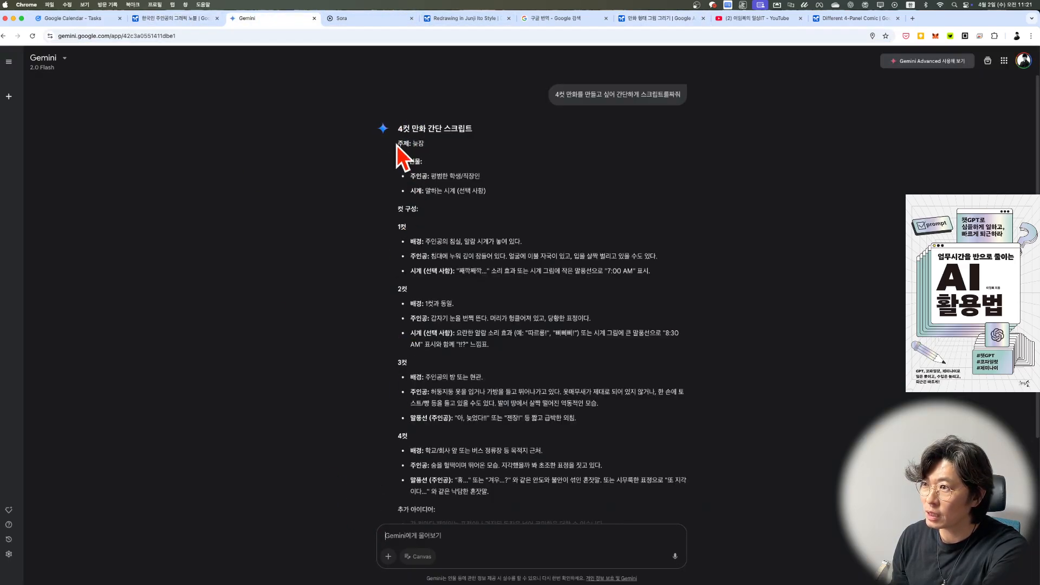
left_click_drag(397, 129, 513, 489)
scroll(512, 485, "down", 2)
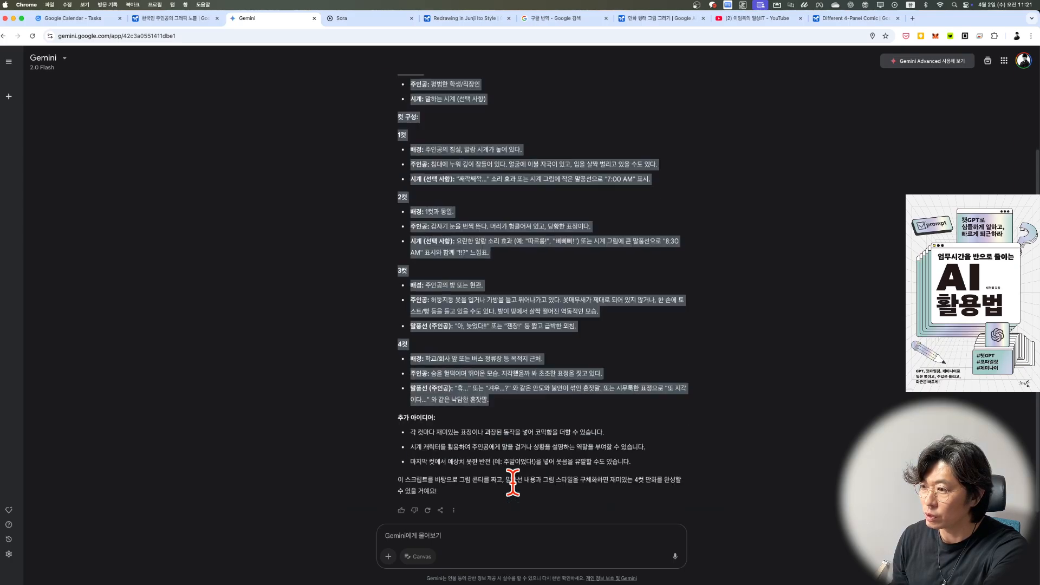
left_click(473, 530)
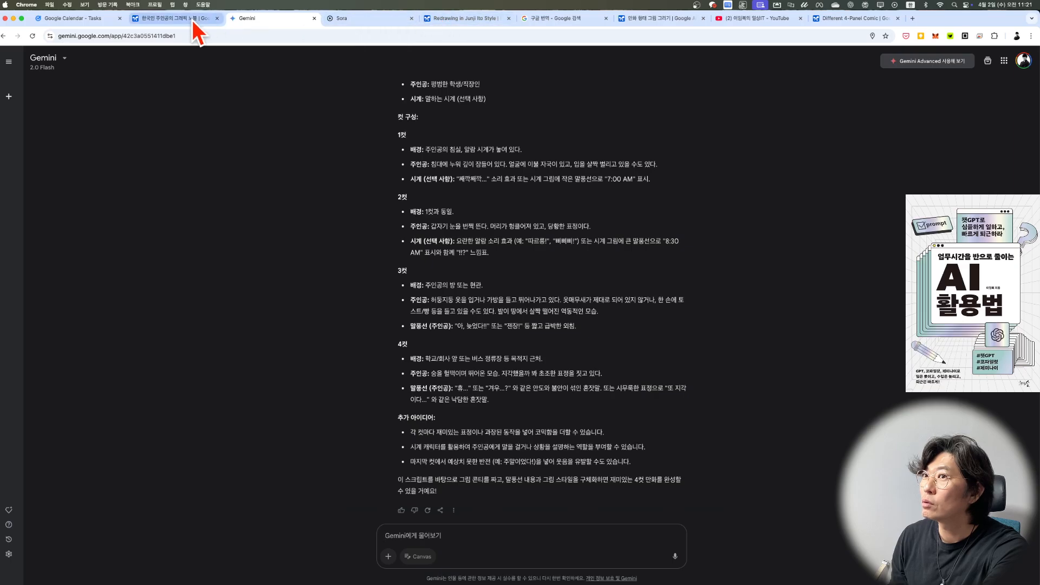
Step: Try to translate the copied comic script from Korean into English in the Google Translate search page, and clear the source text
left_click(65, 21)
left_click(670, 20)
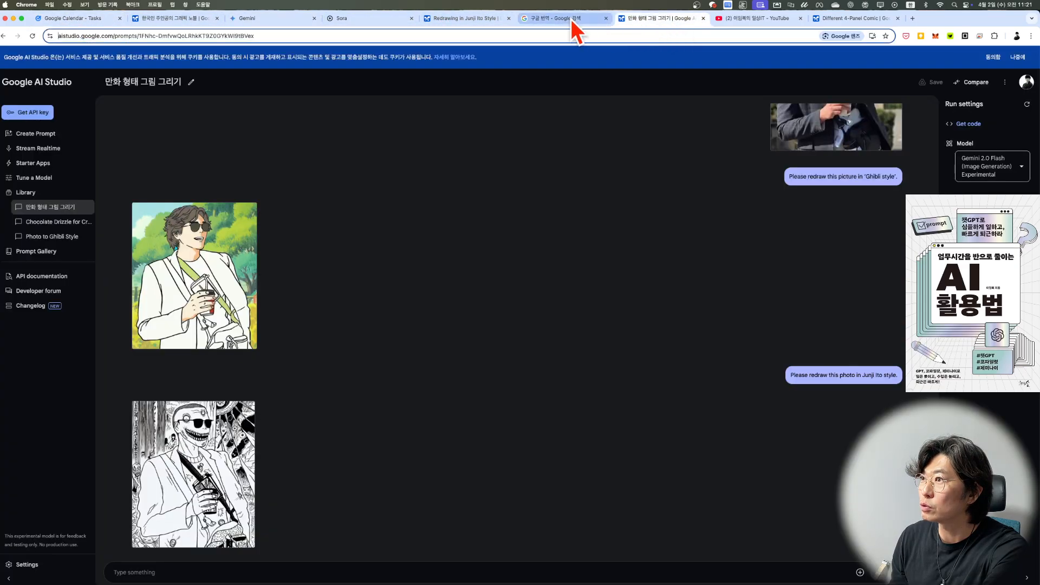
left_click(571, 18)
key("super+a")
key("super+v")
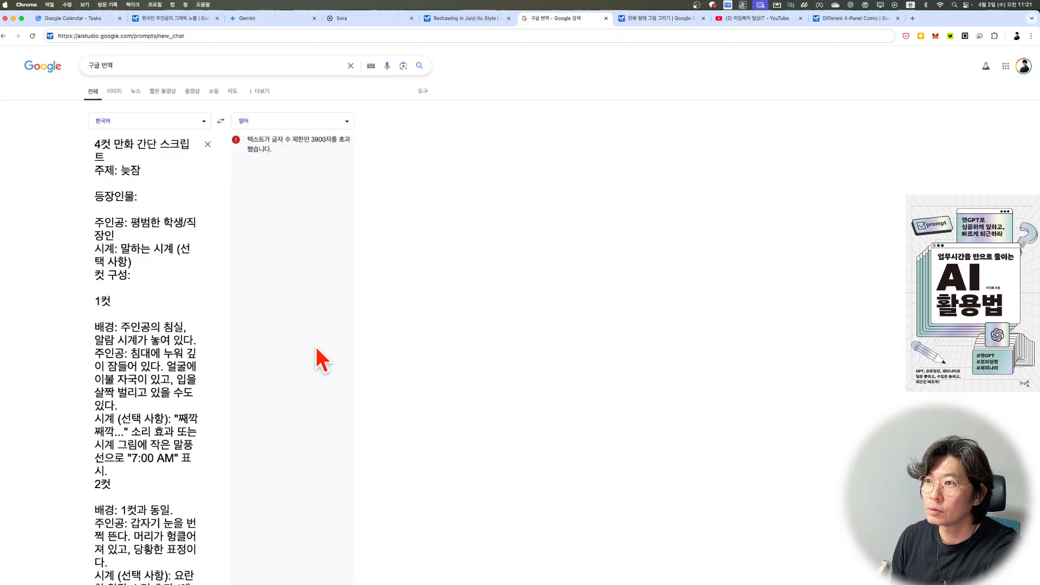
key("super+a")
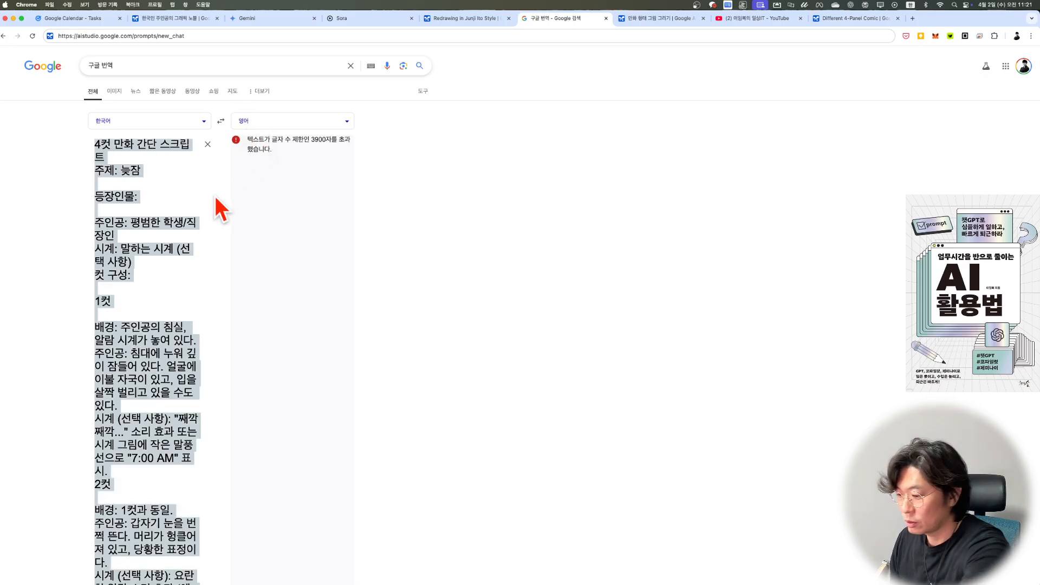
key("BackSpace")
Step: In a new Gemini chat, paste the Korean comic script, add "위 내용을 더 짧게 영어로 바꿔" below a dash line and send it
left_click(248, 16)
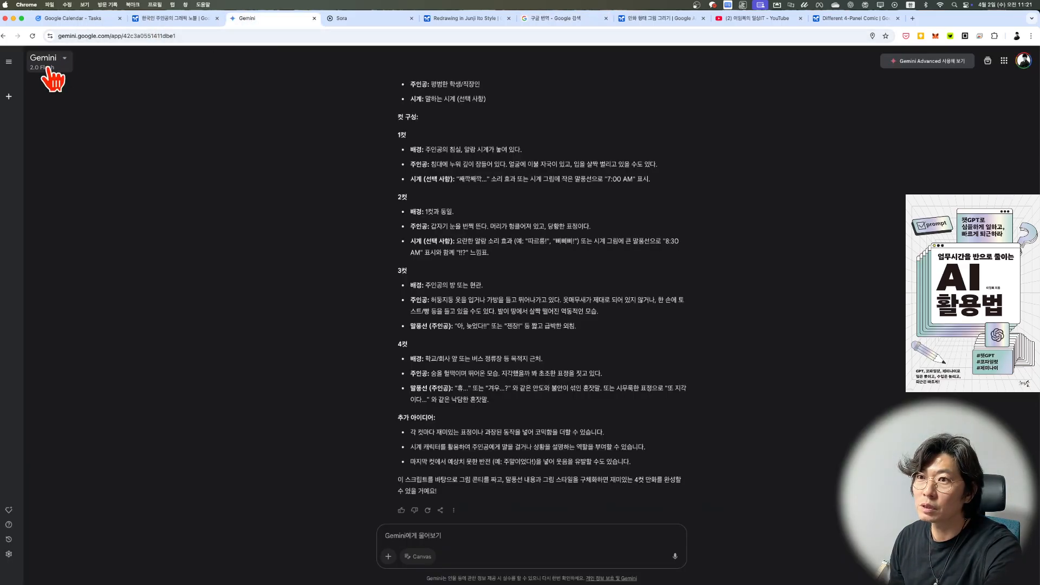
left_click(8, 96)
key("super+v")
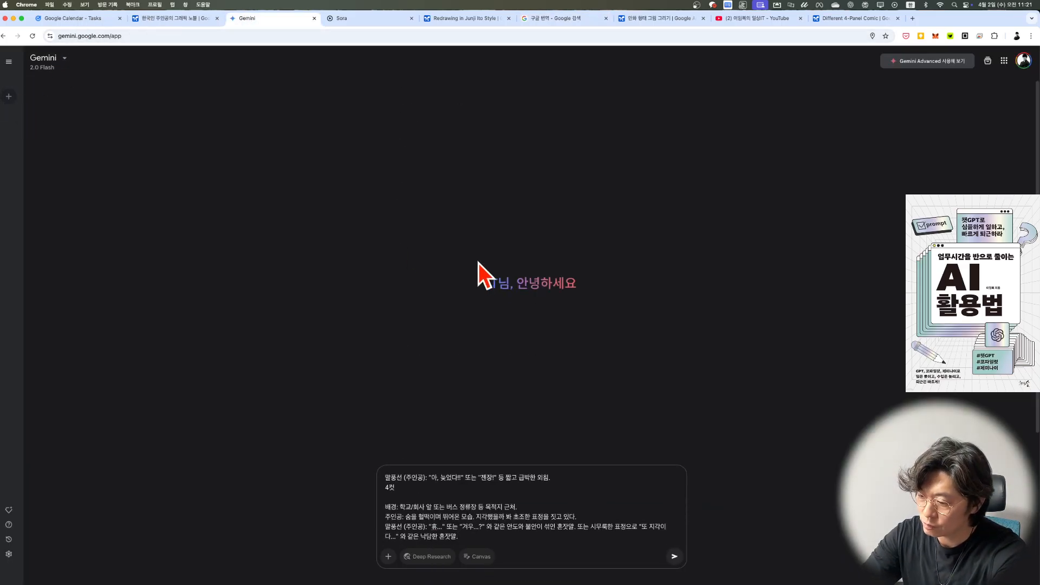
key("Return")
type("-")
key("Return")
type("이")
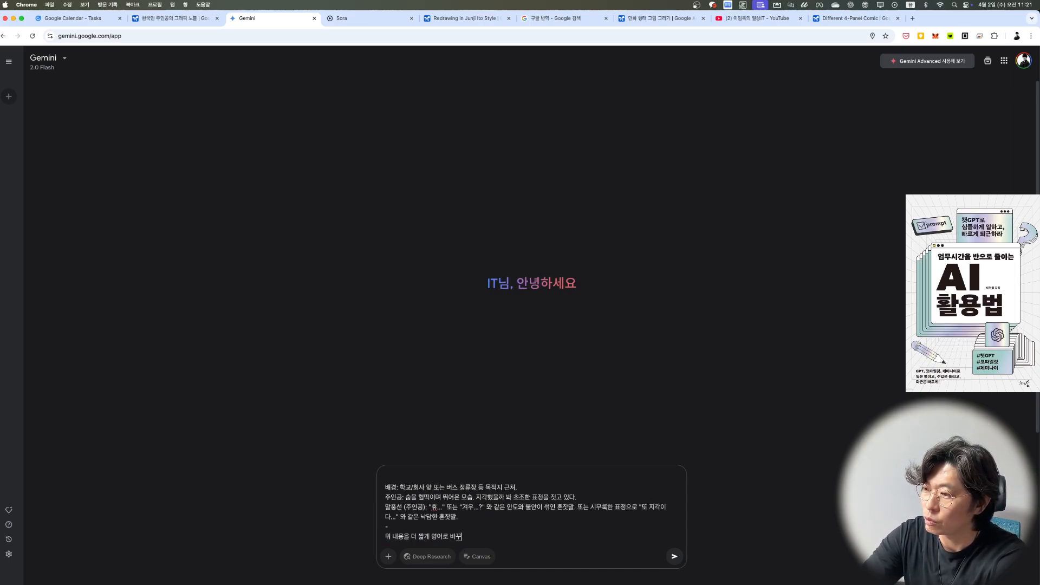
key("Return")
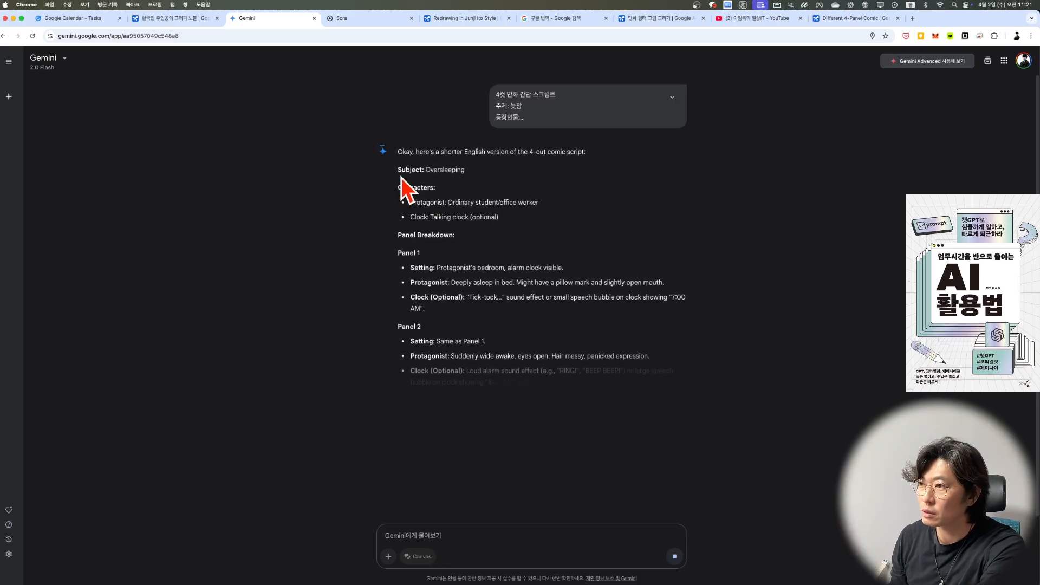
Step: Copy Gemini's shortened English oversleeping script through the end of the Panel 4 speech bubble
left_click_drag(398, 165, 499, 217)
left_click(404, 178)
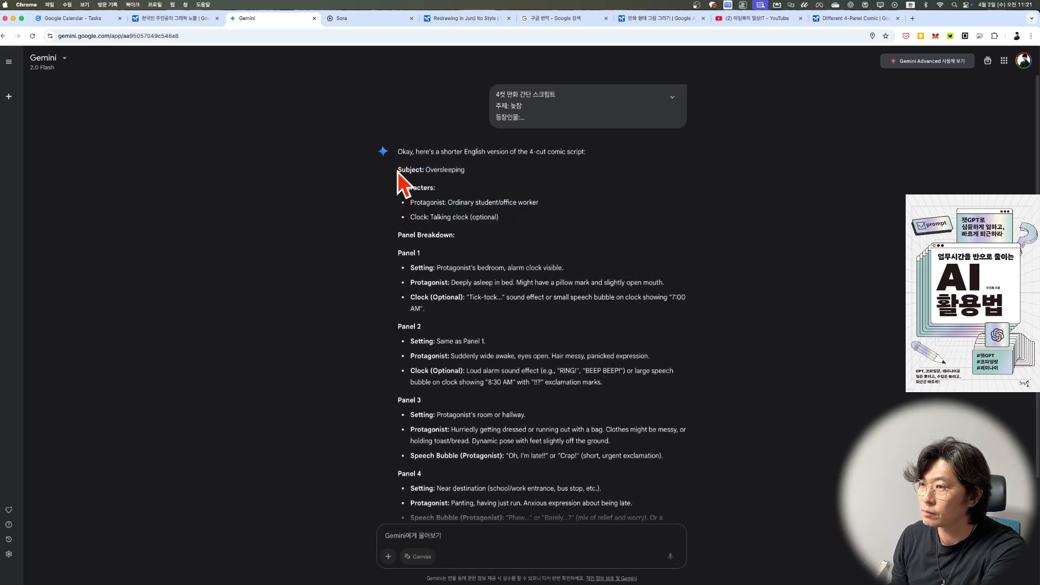
left_click_drag(398, 171, 448, 239)
left_click_drag(511, 279, 536, 426)
scroll(537, 425, "down", 1)
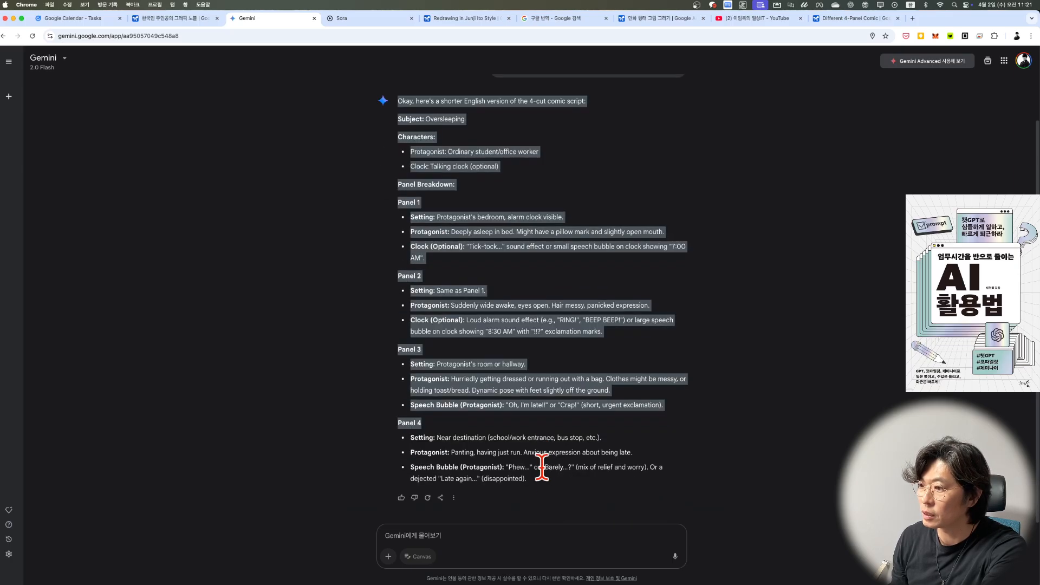
left_click_drag(549, 477, 548, 478)
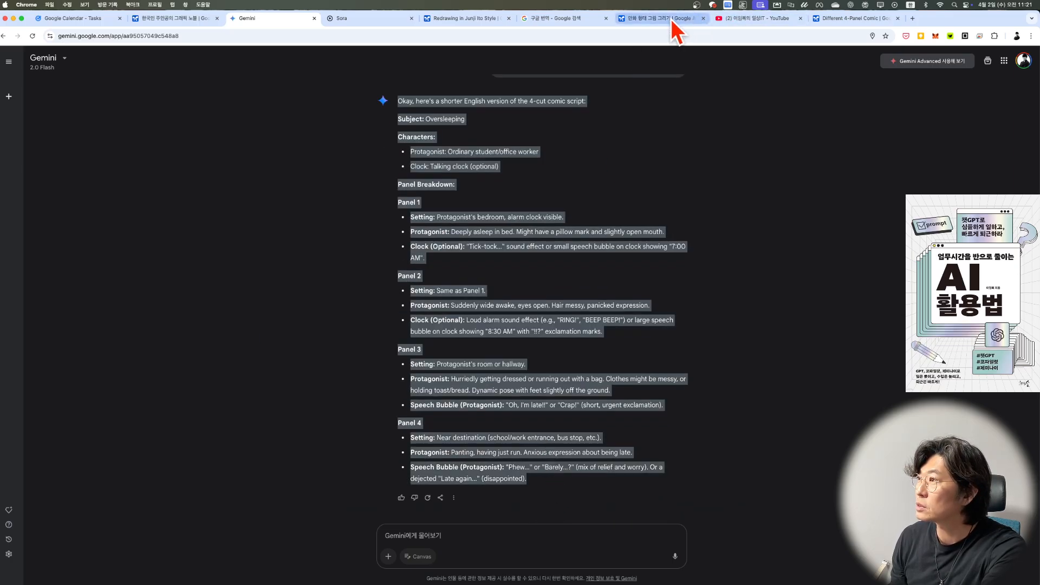
Step: Return to the Different 4-Panel Comic chat in Google AI Studio, dismiss the save dialog and create a new prompt
left_click(671, 18)
left_click(857, 18)
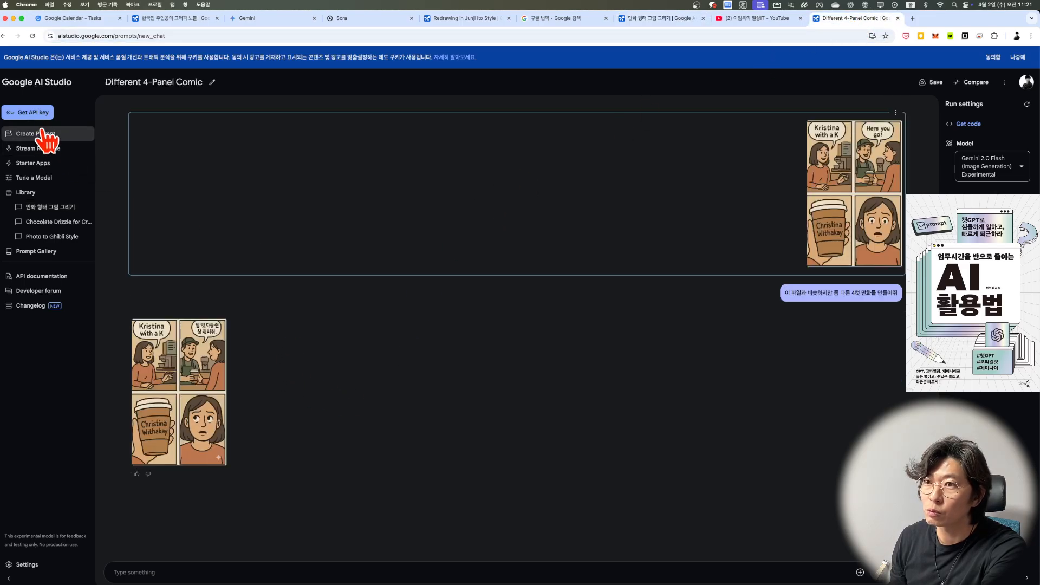
left_click(212, 82)
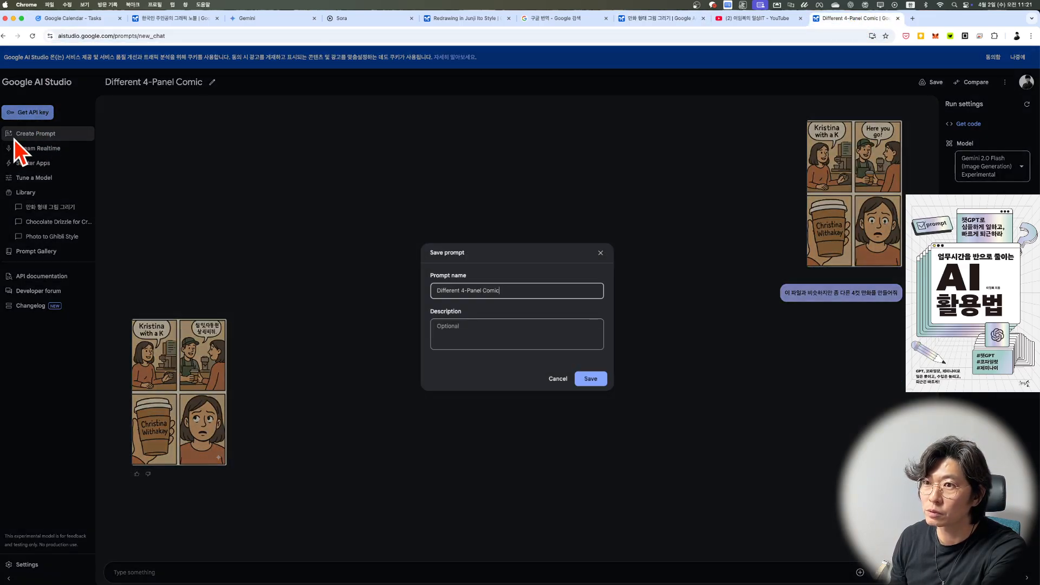
left_click(18, 139)
left_click(31, 136)
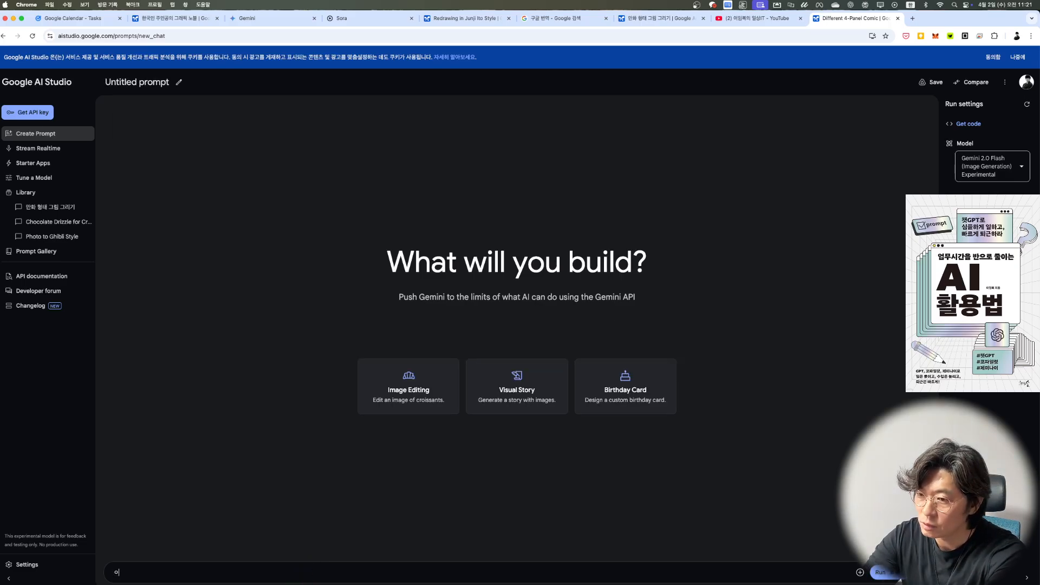
Step: Enter "draw" followed by the copied English oversleeping comic script as the prompt and run it
type("draw")
key("Return")
type("ew")
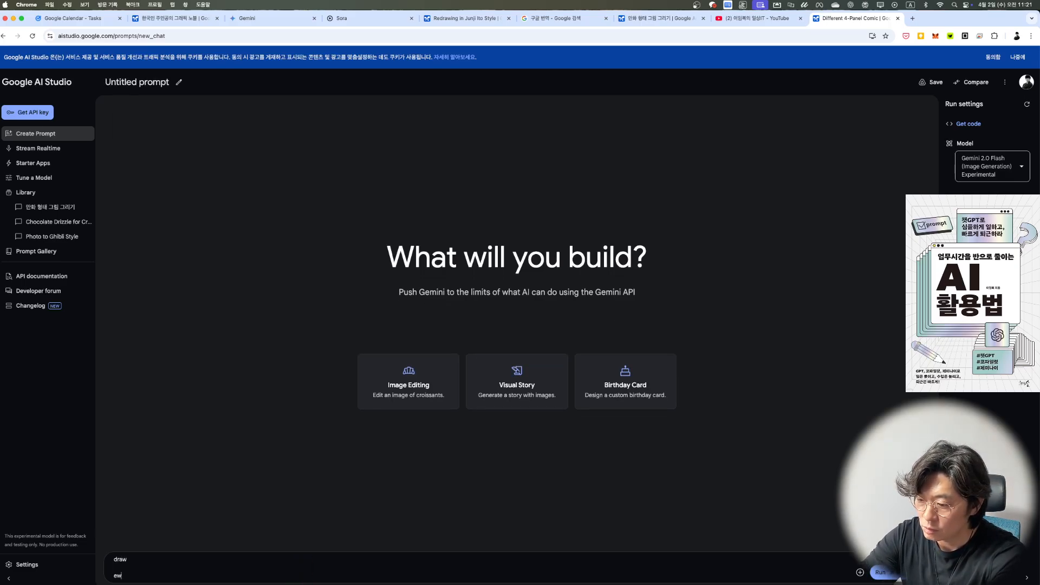
key("super+v")
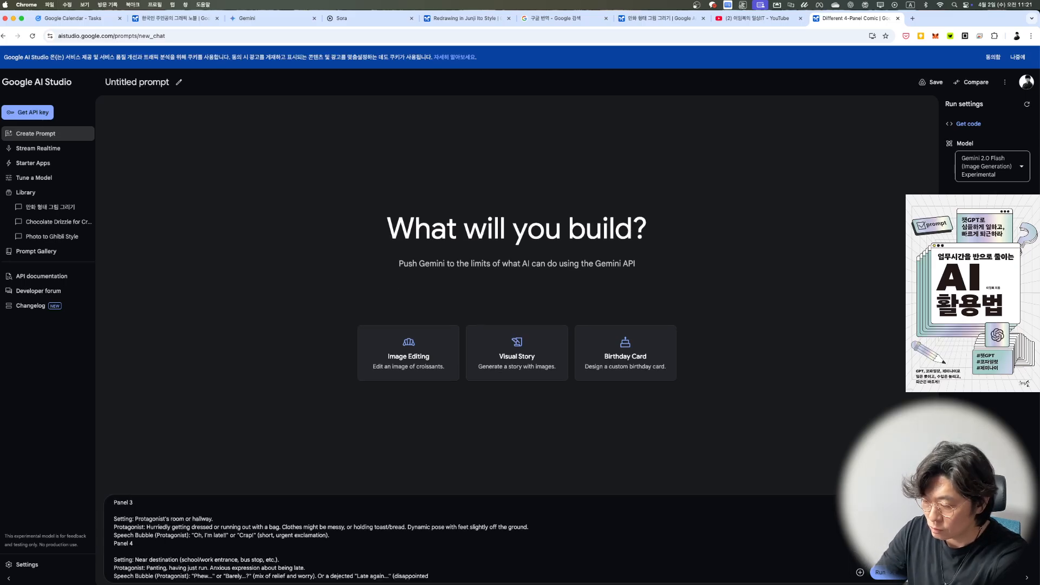
key("Return")
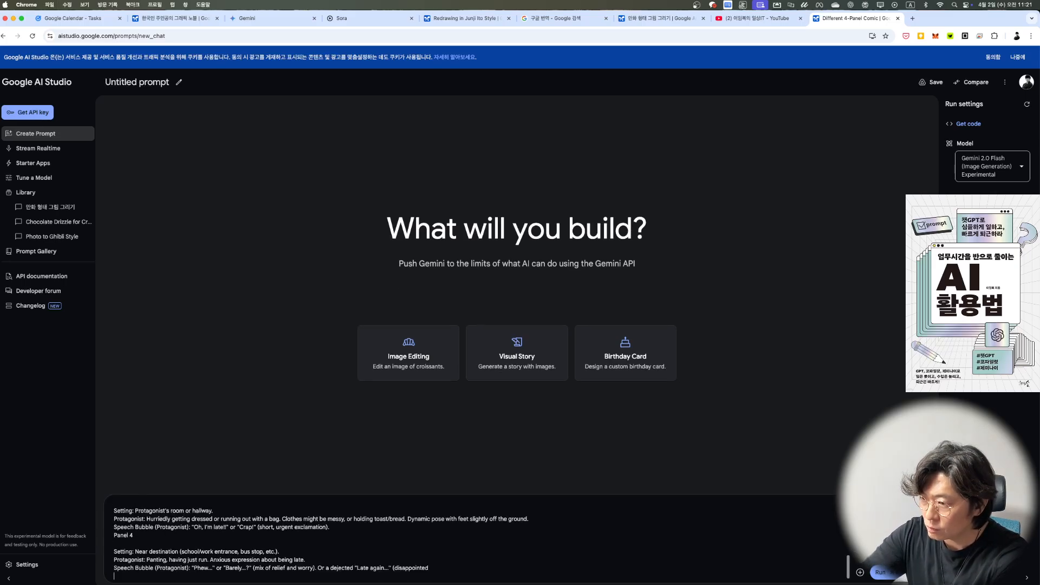
left_click(878, 573)
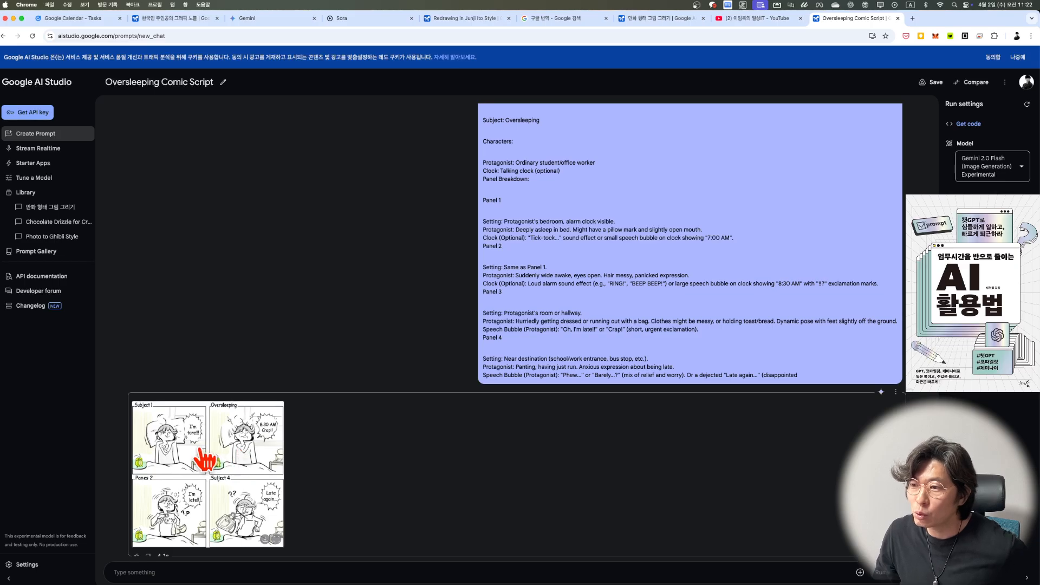
Step: View the generated oversleeping comic enlarged, close it and look at the details of the selected image generation model
left_click(204, 460)
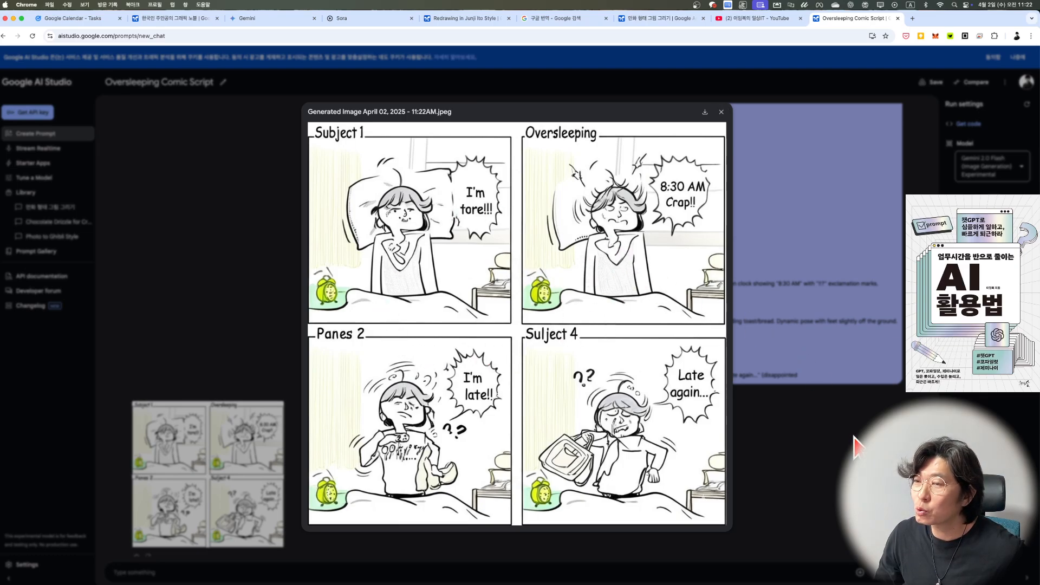
left_click(721, 111)
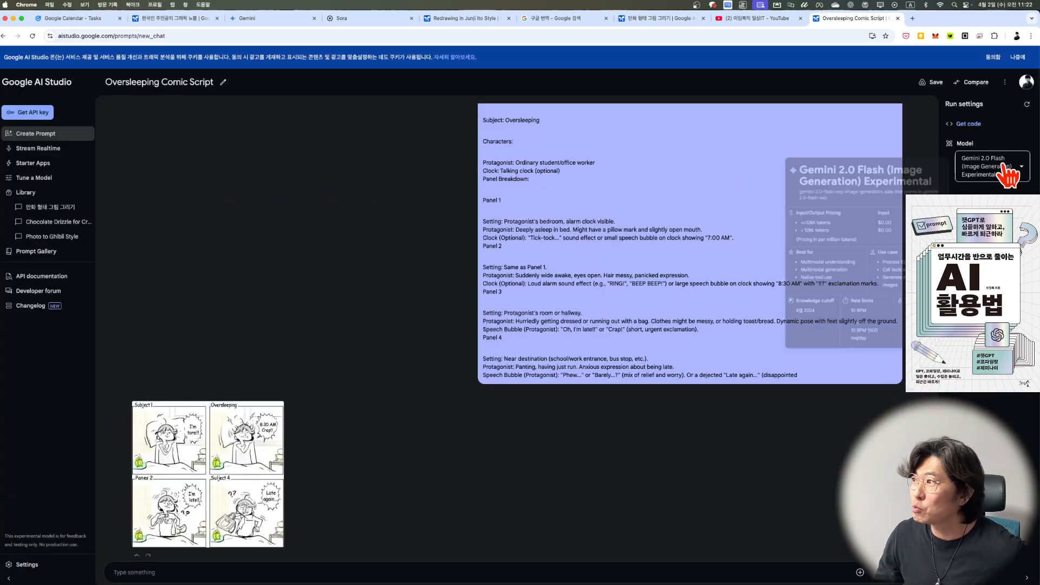
mouse_move(974, 175)
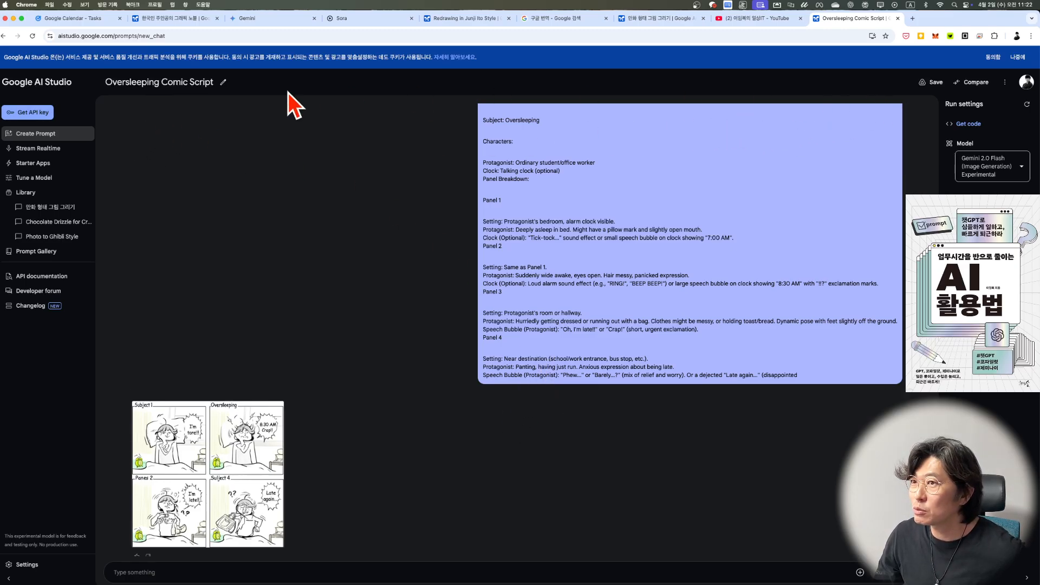
Step: Create a new prompt and attach the illustrated man image "스크린샷 2025-04-02 오전 11.17.35", previewing the file before opening it
left_click(56, 138)
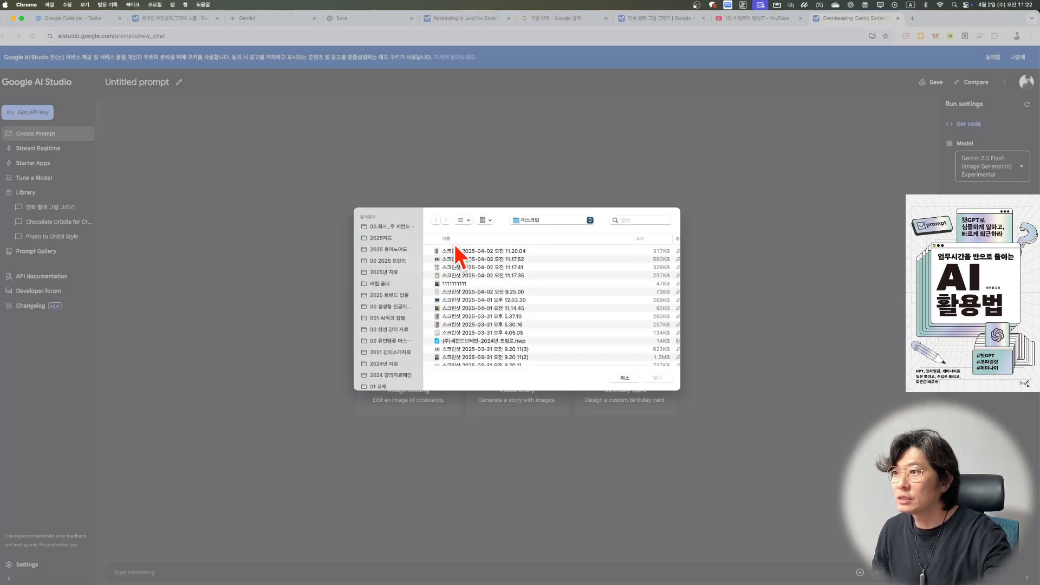
left_click(461, 259)
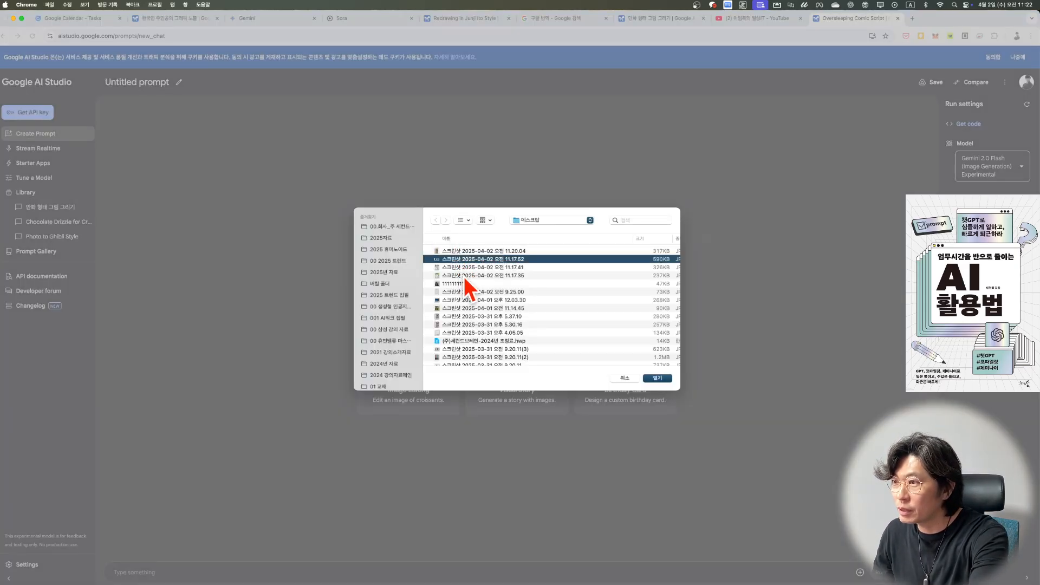
left_click(464, 284)
key("space")
key("space")
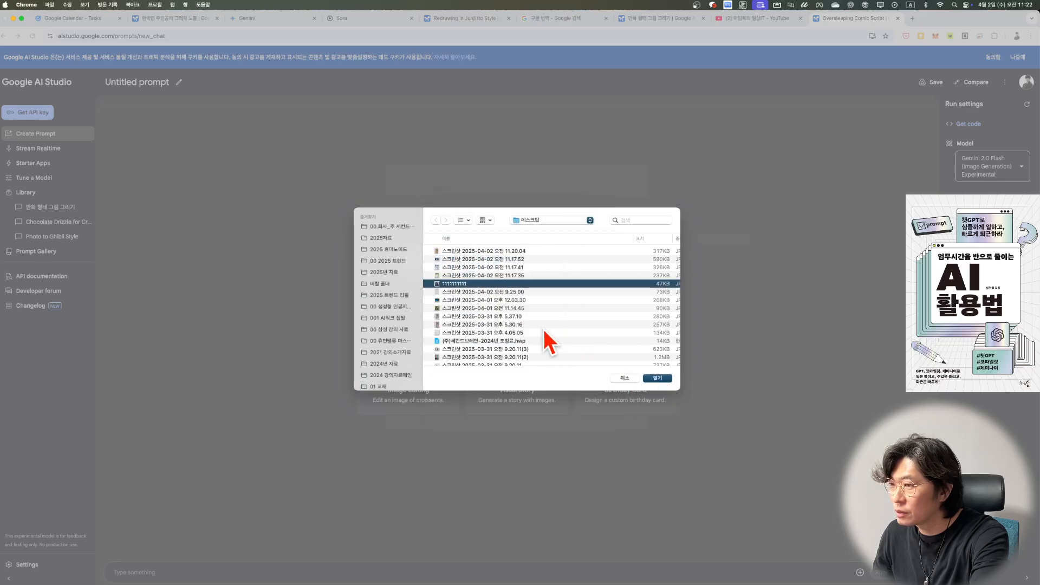
key("space")
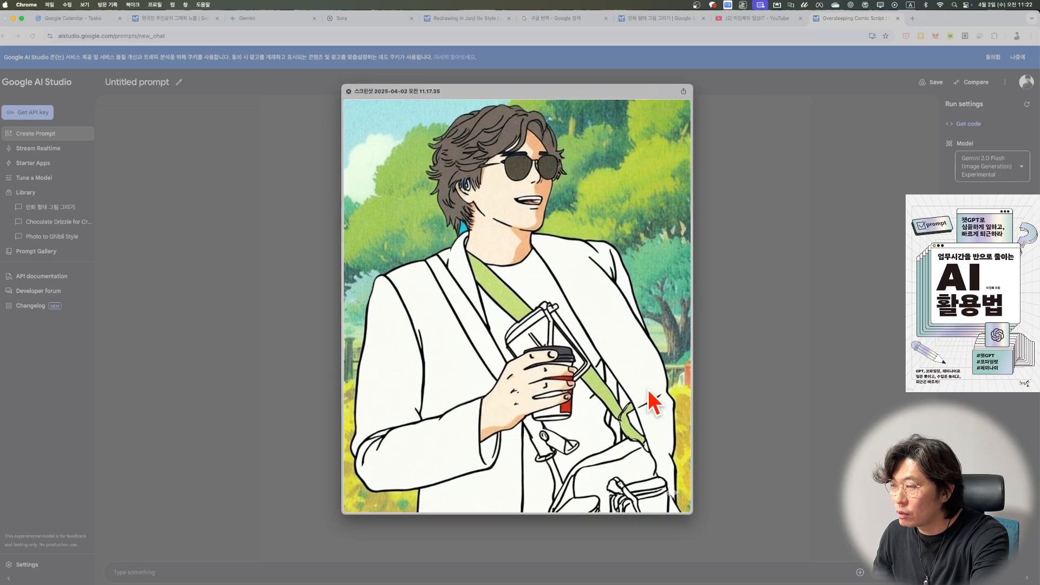
key("space")
left_click(659, 378)
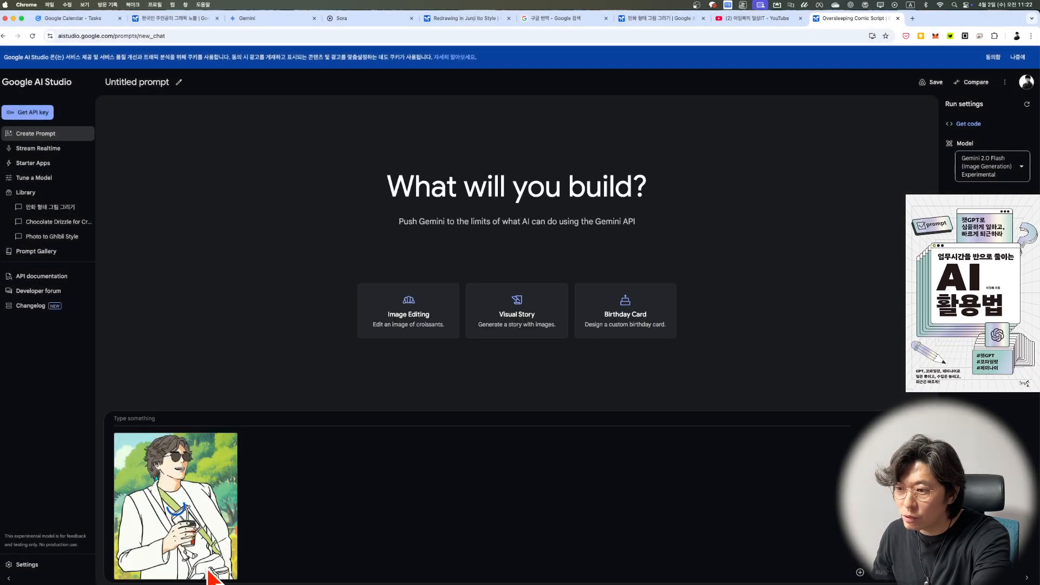
Step: Enter the prompt "배경을 지워줘" for the attached image and run it
left_click(166, 417)
type("q")
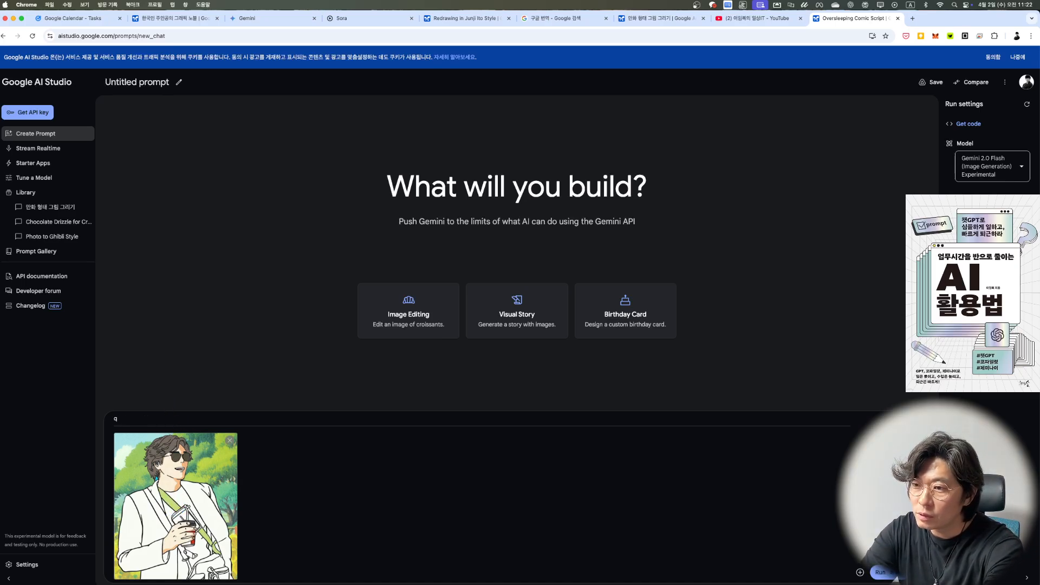
type("배경을 지워")
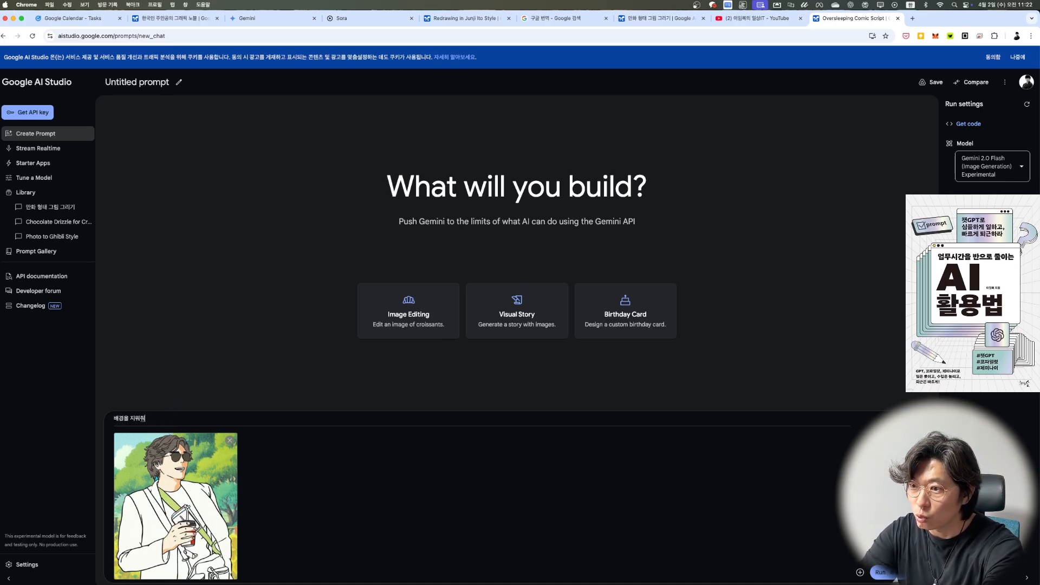
type("줘")
key("Return")
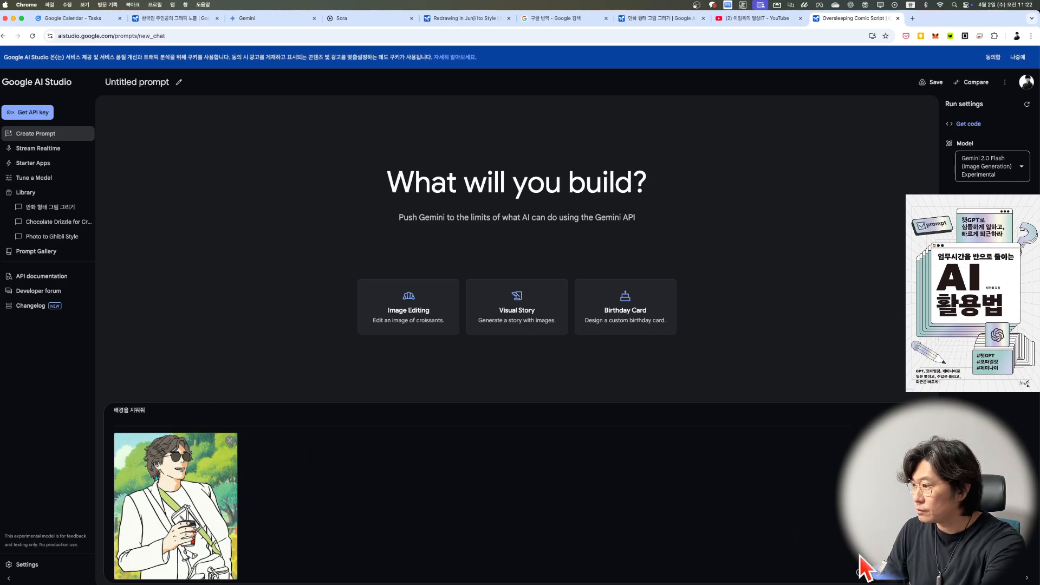
left_click(883, 572)
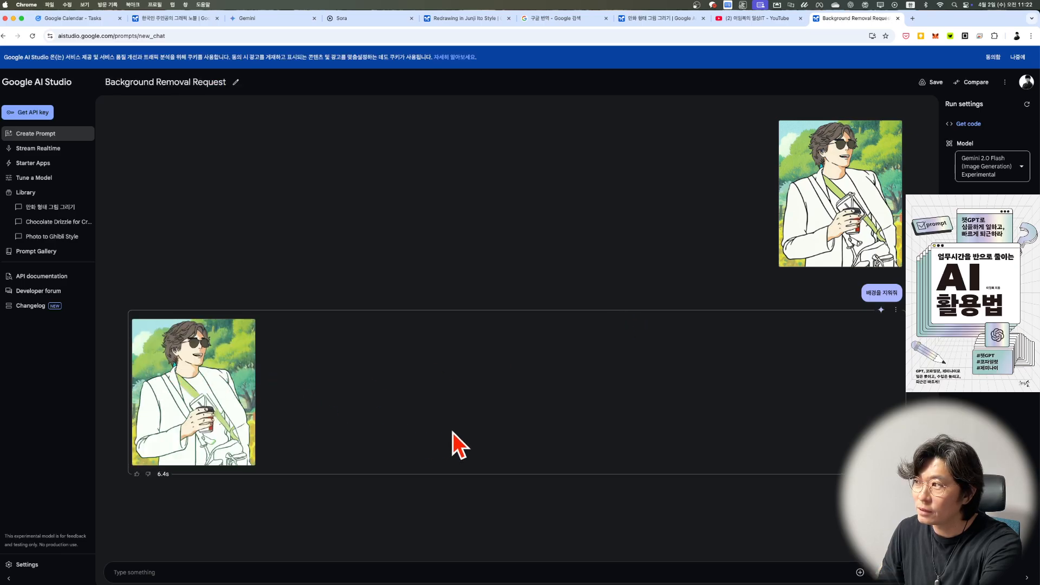
Step: Run the follow-up prompt "배경을 우주로 바꿔줘" to turn the illustration's background into outer space
left_click(316, 569)
type("배경을 우주로 바꿔줘")
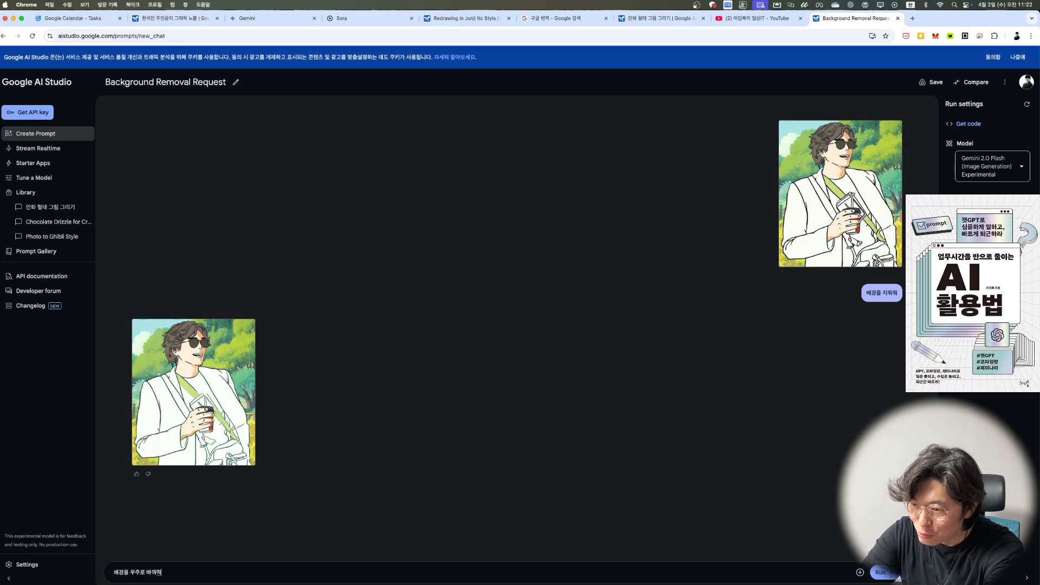
key("Return")
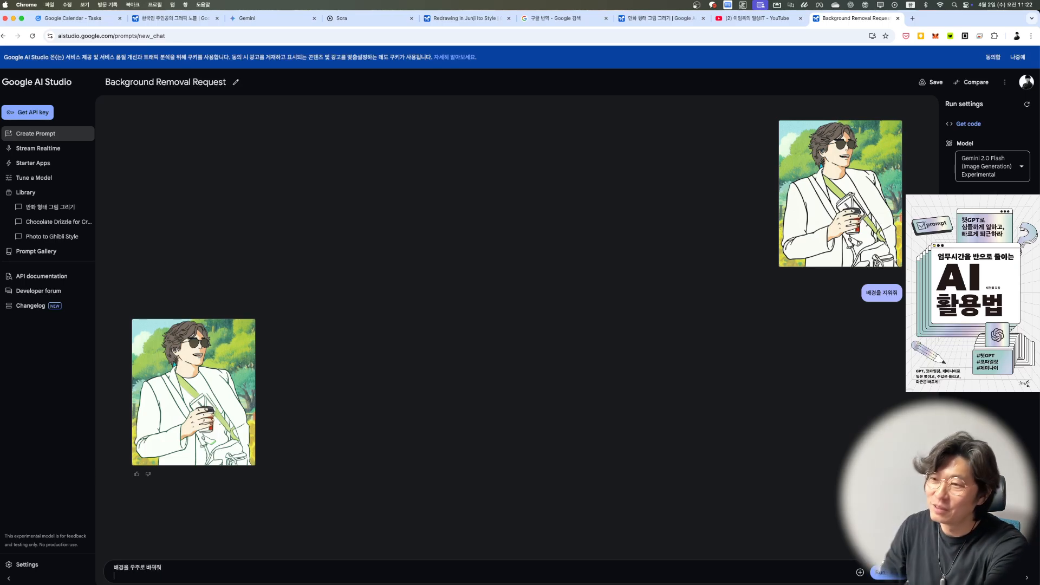
left_click(894, 575)
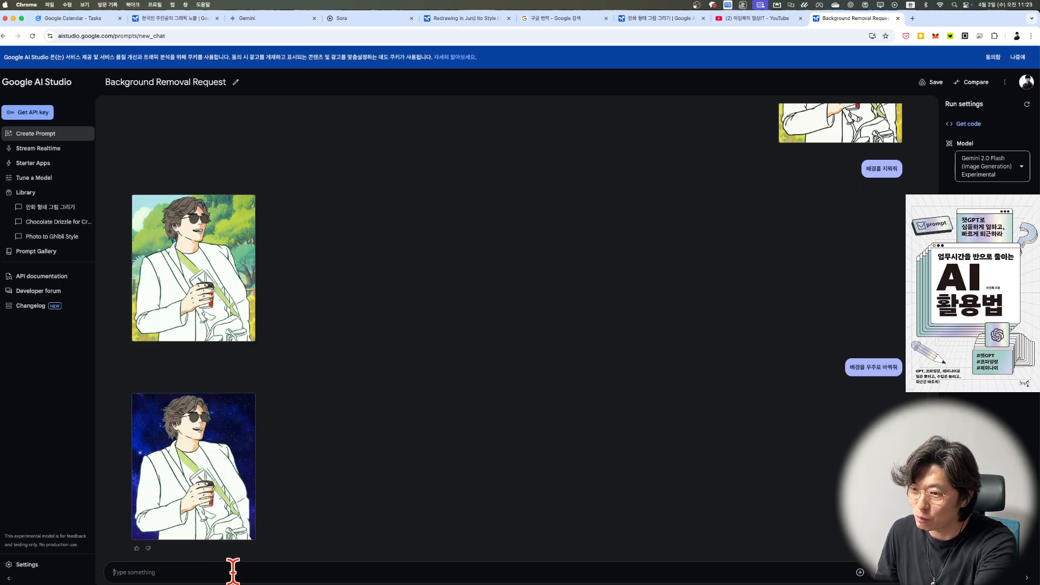
Step: Run the follow-up prompt "남자의 어깨에 앉아있는 고양이를 추가해줘" to add a cat on the man's shoulder
type("남자의 어깨에 앉")
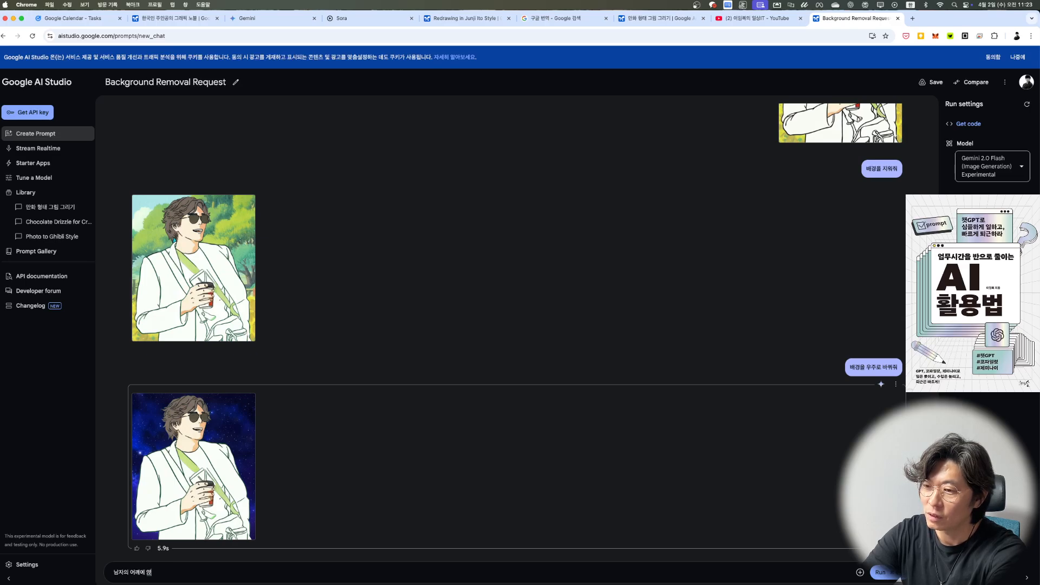
type("이를 추가해줘")
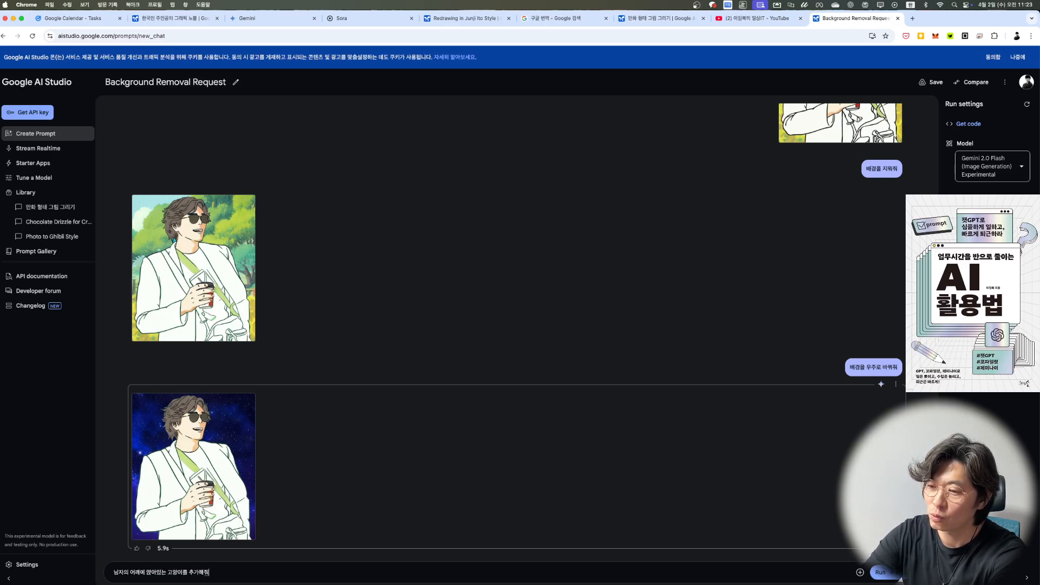
key("Return")
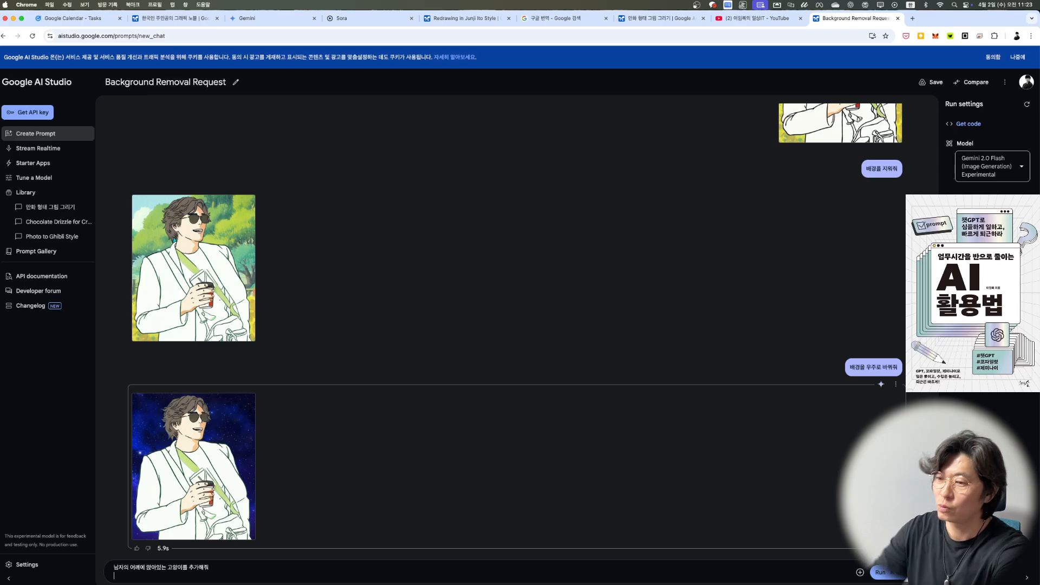
left_click(880, 573)
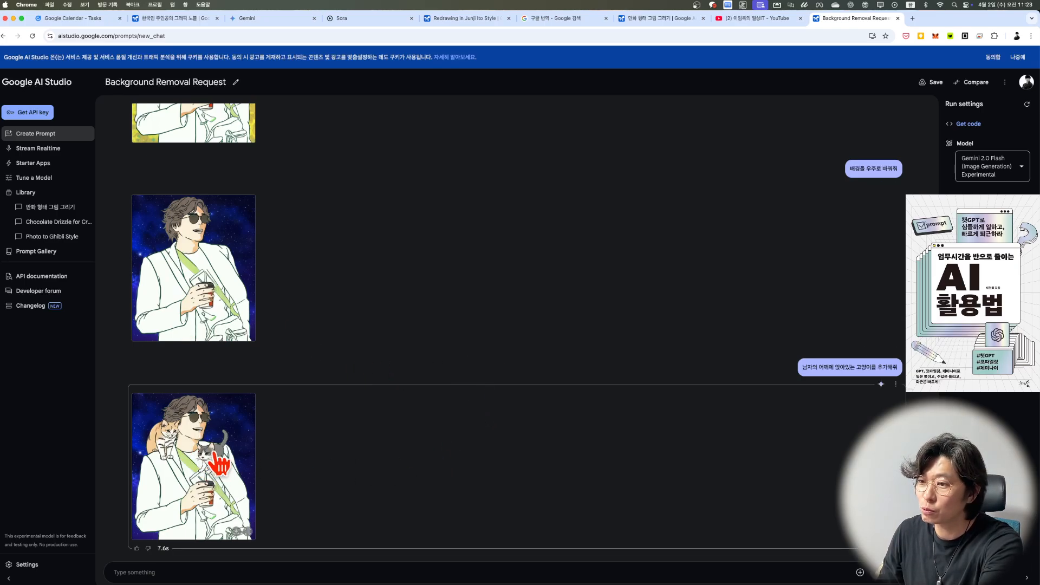
Step: Compare the image with cats and the earlier space-background image by viewing each one enlarged, closing each view
left_click(196, 422)
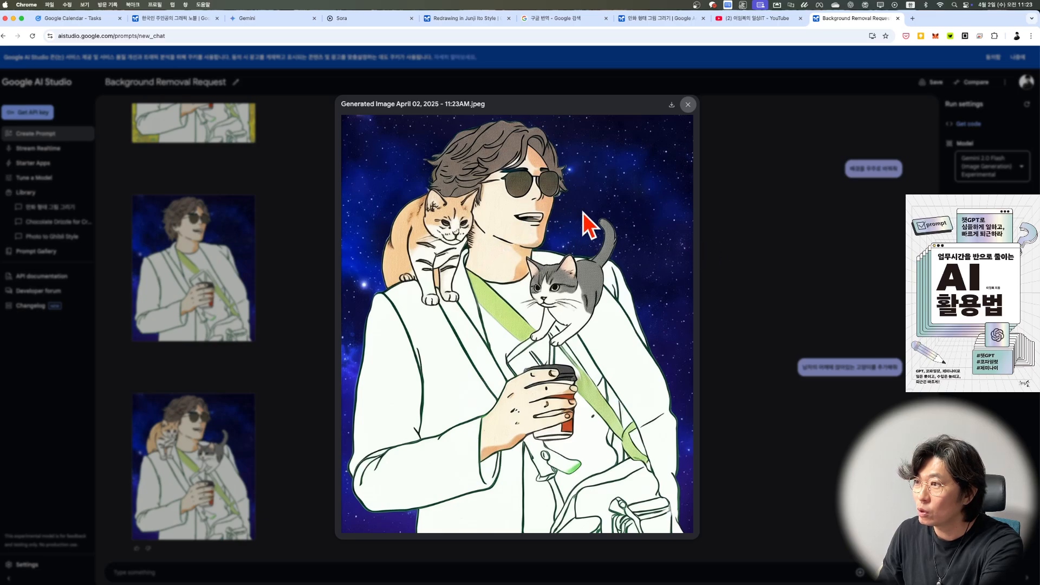
left_click(271, 251)
left_click(197, 254)
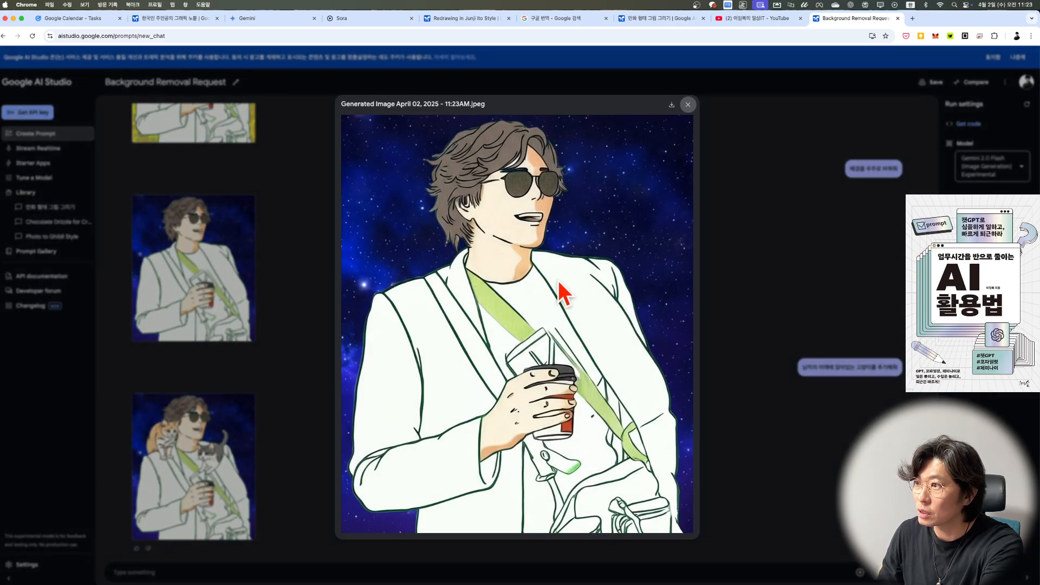
left_click(271, 415)
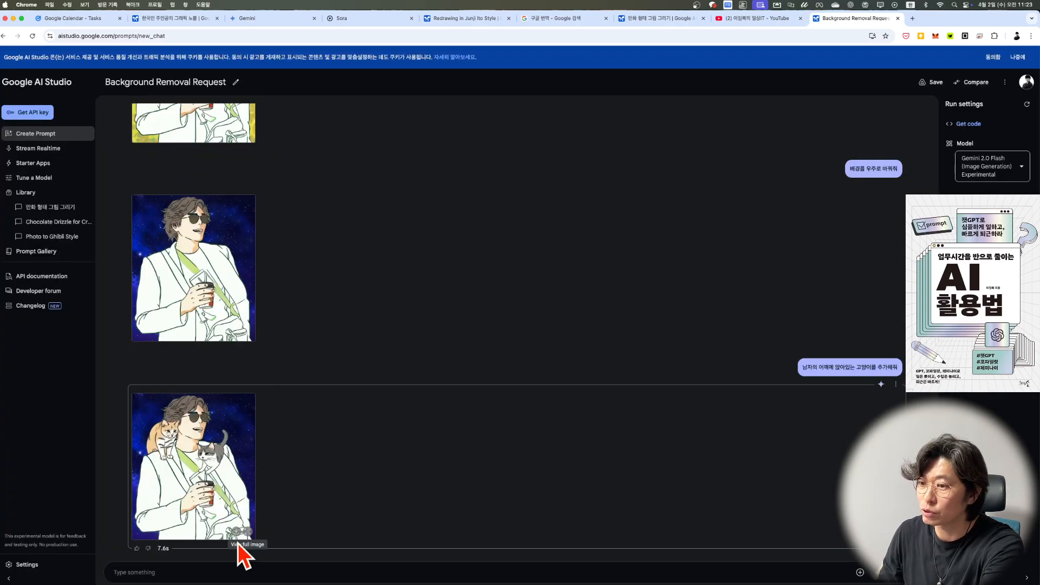
Step: Run the follow-up prompt "배경을 파란하늘로 바꿔줘" to change the background to a blue sky
left_click(194, 573)
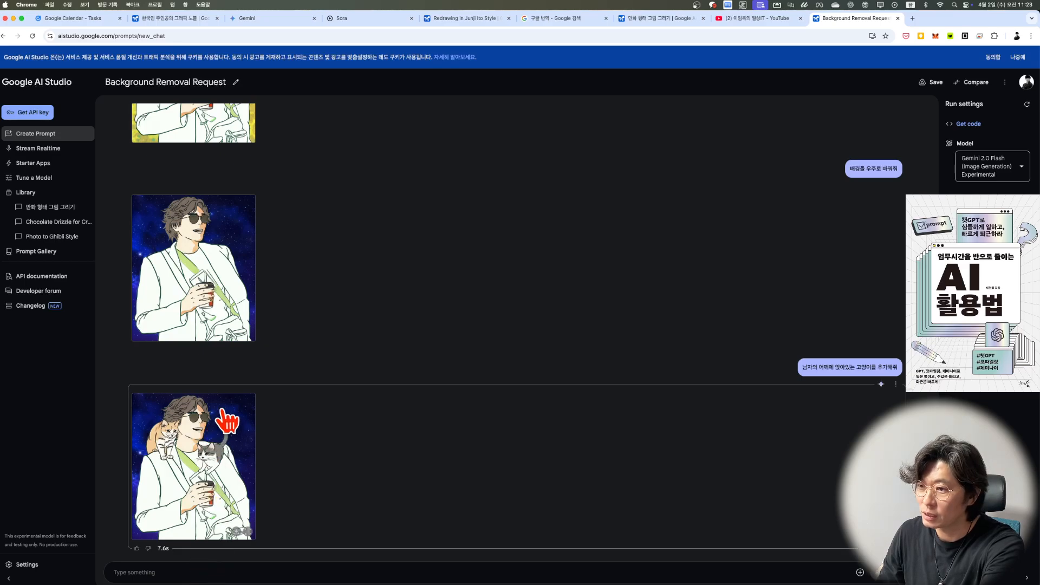
type("배")
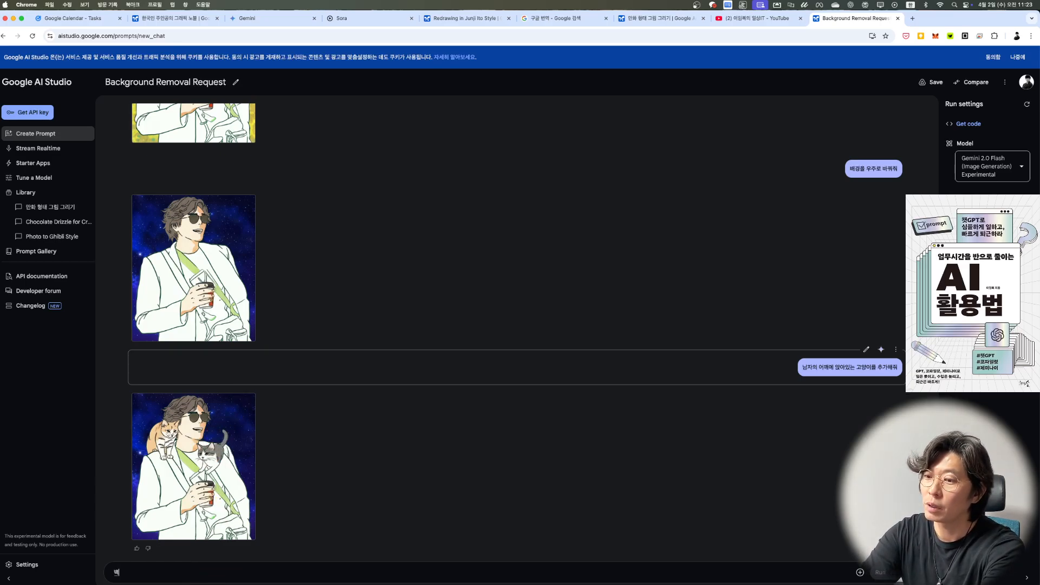
type("경을 파란하늘로")
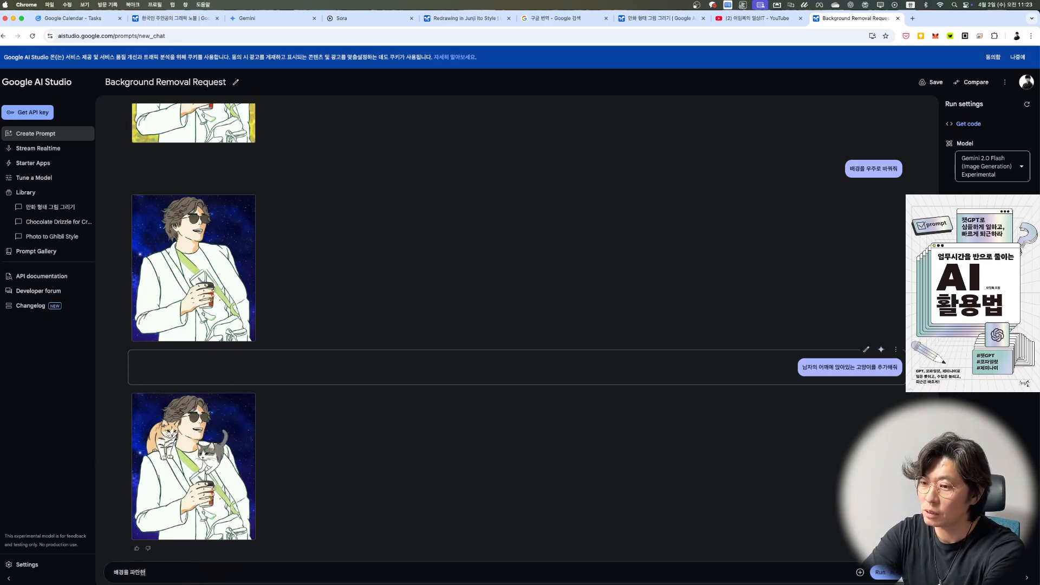
type(" 바꿔줘")
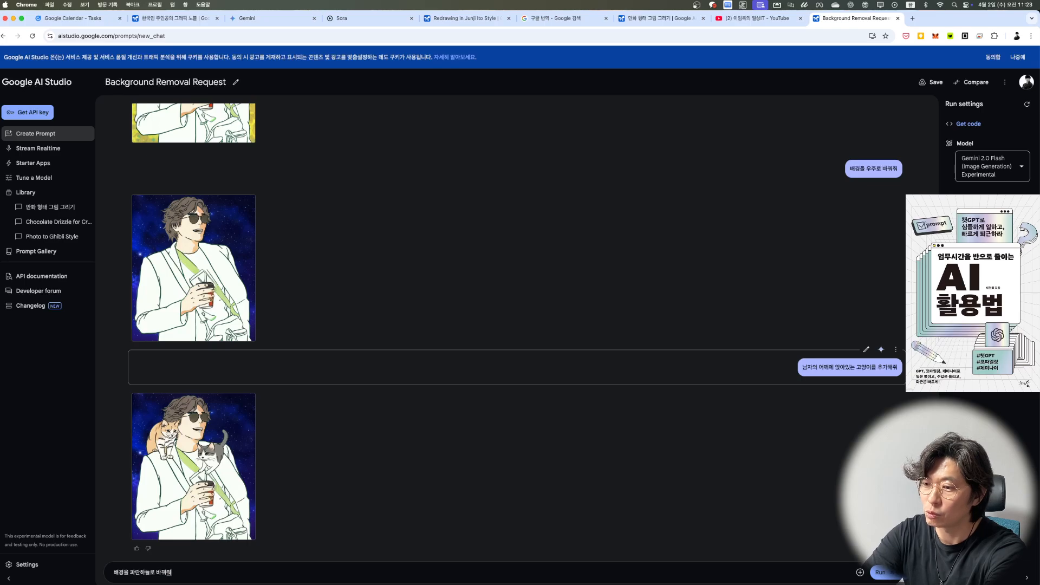
key("Return")
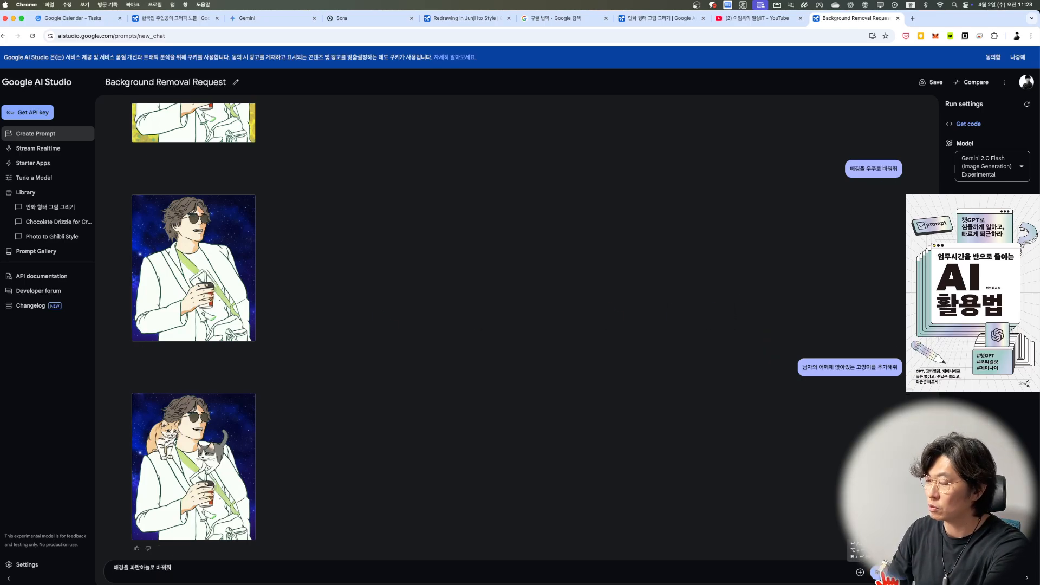
left_click(882, 573)
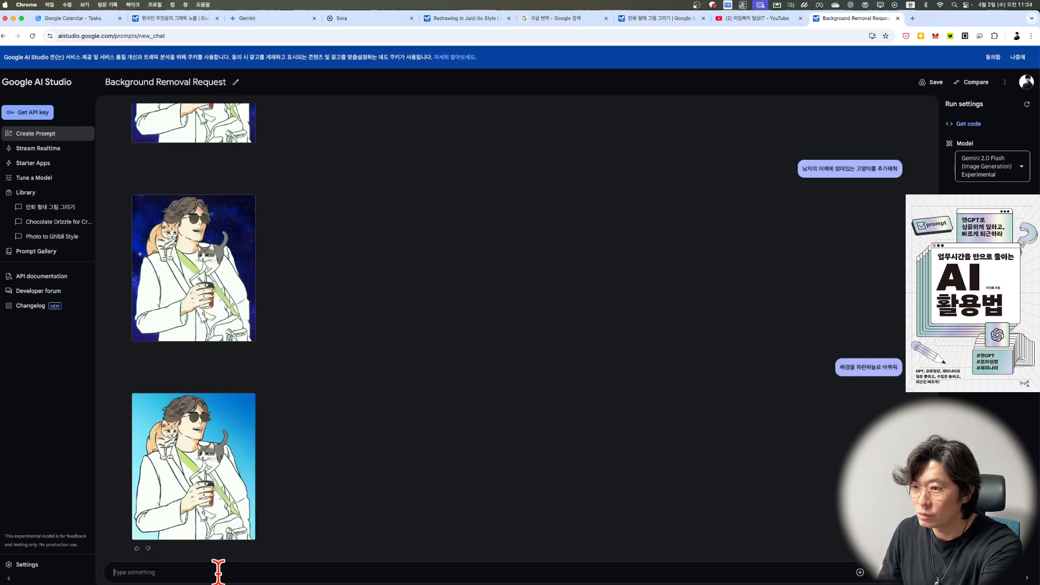
Step: Run the follow-up prompt "오른쪽 고양이만 지워줘" to erase only the cat on the right
left_click(218, 572)
type("오른쪽")
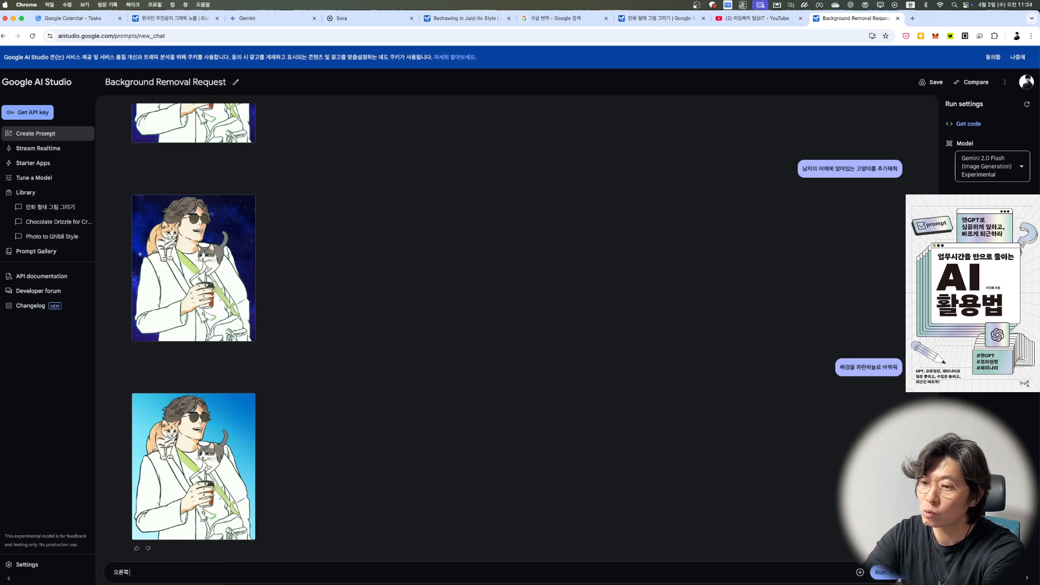
type(" 고양이만 지워줘")
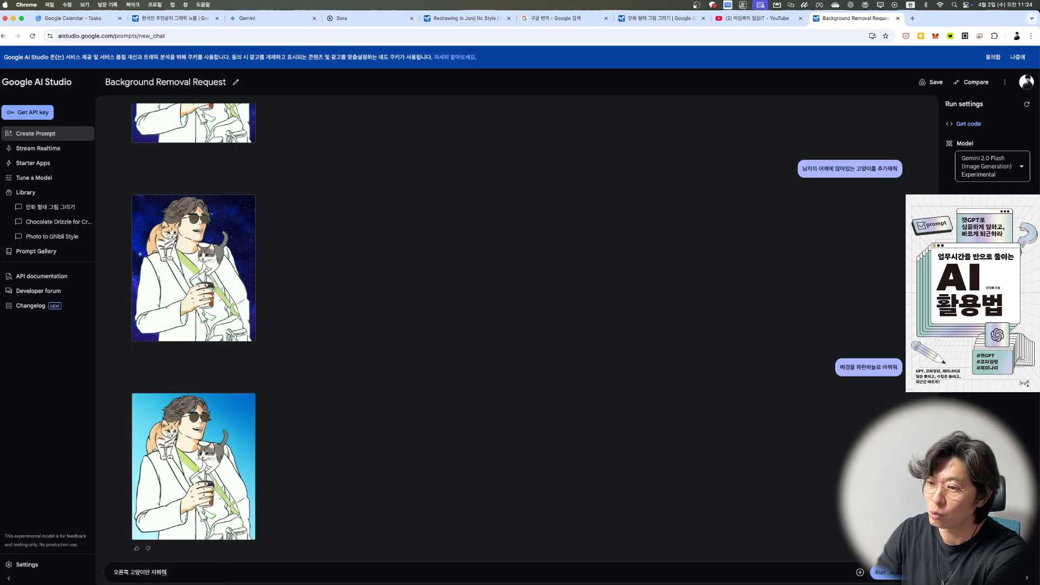
left_click(879, 573)
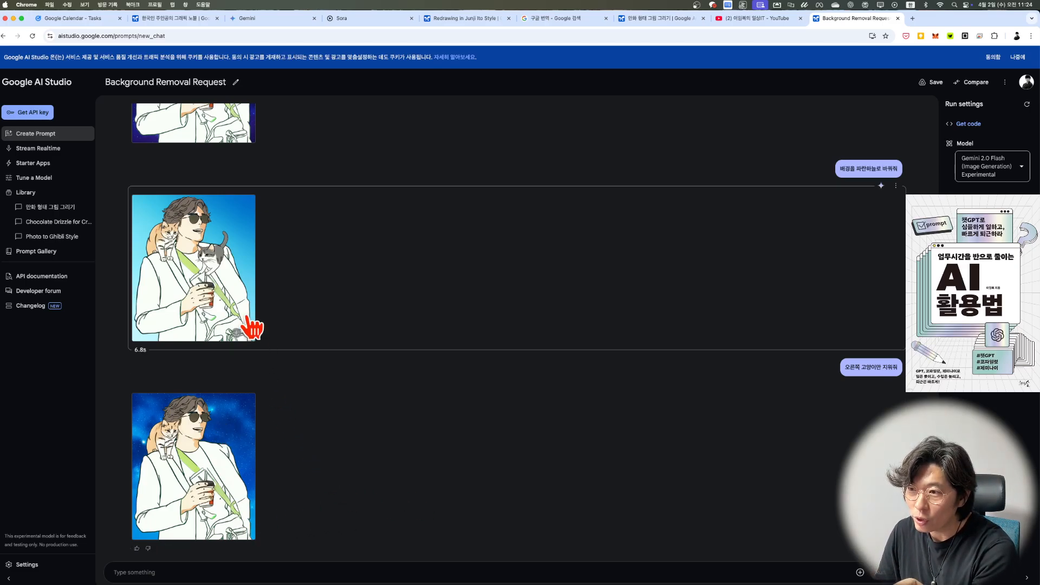
Step: Review the sequence of edited images in the Background Removal Request chat, back to the original attached illustration
scroll(275, 399, "up", 2)
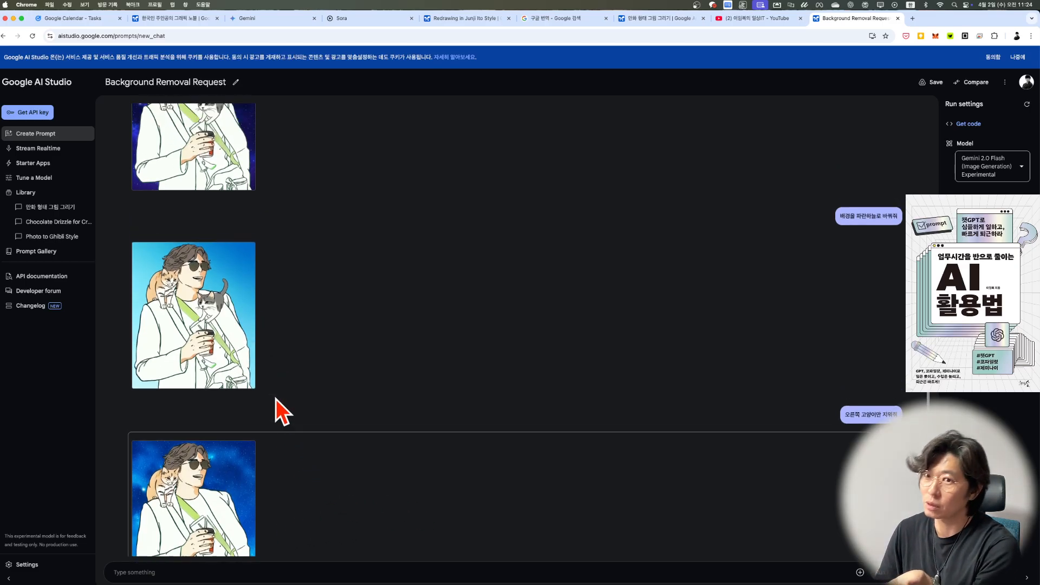
scroll(276, 398, "up", 15)
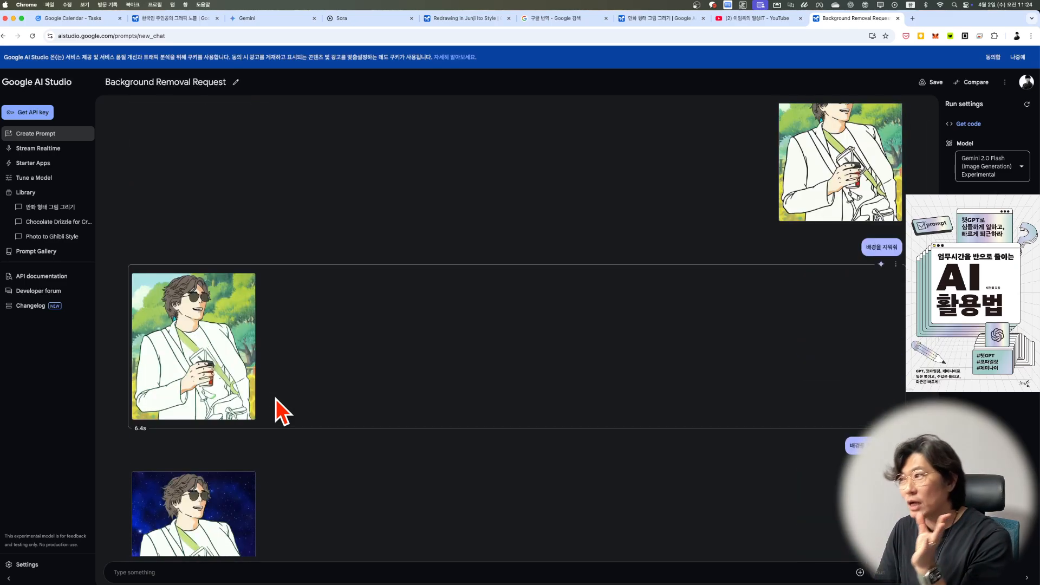
scroll(275, 399, "down", 7)
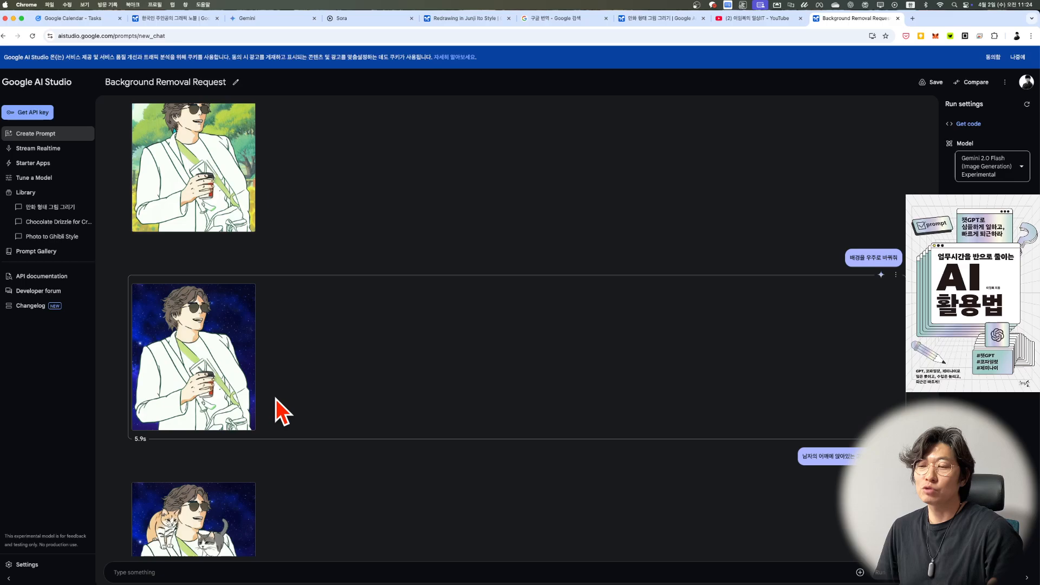
scroll(275, 412, "down", 2)
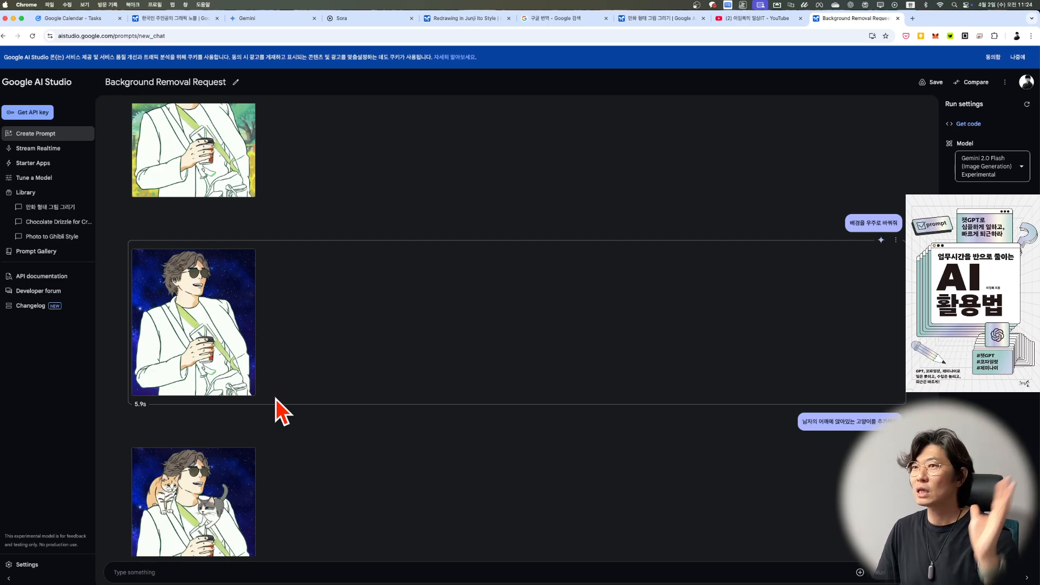
scroll(276, 399, "up", 1)
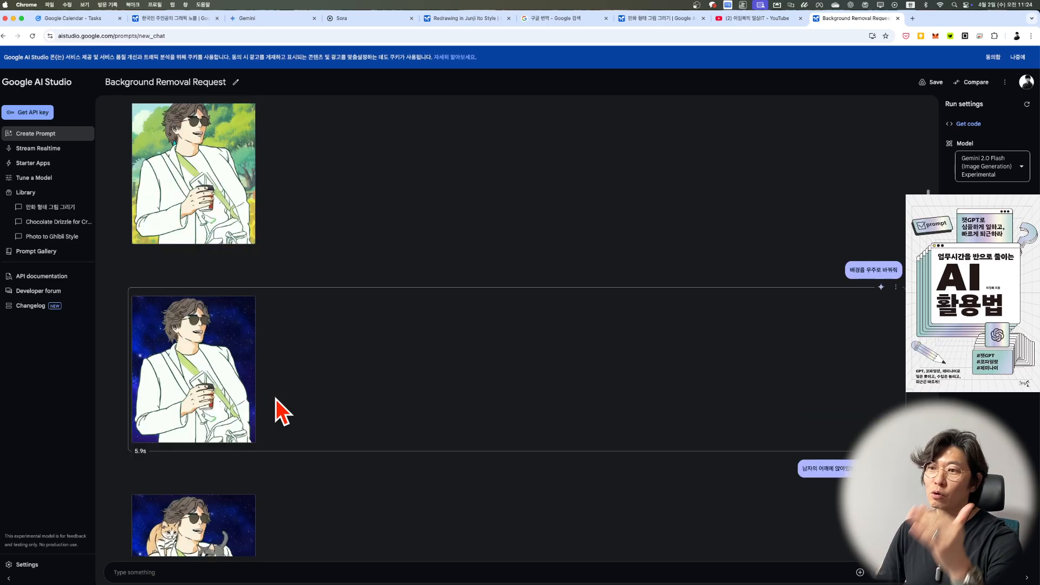
scroll(276, 399, "up", 5)
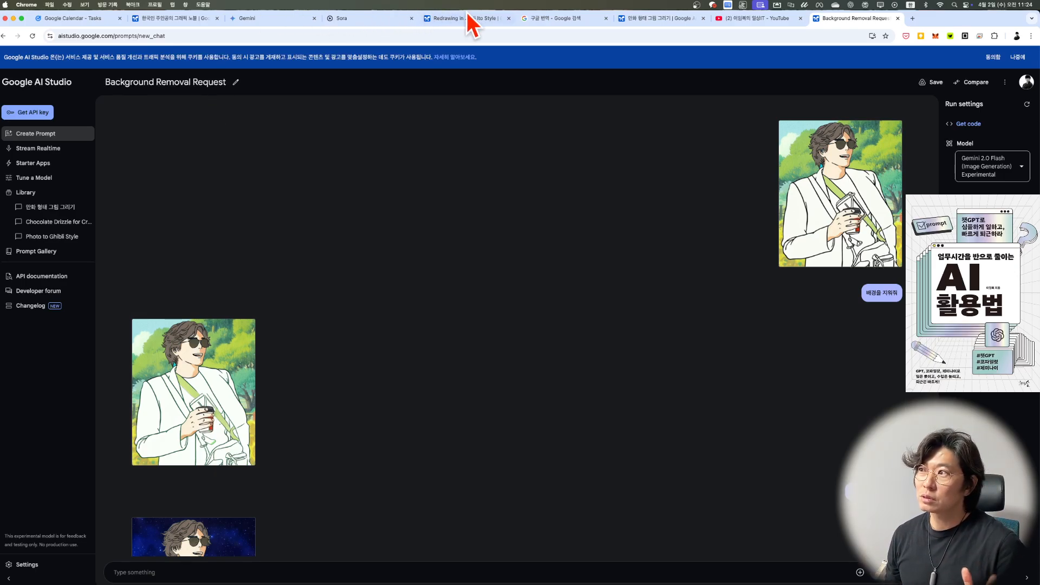
Step: Look at Sora's Explore page, switch to the Redrawing in Junji Ito Style chat and view its generated image enlarged
left_click(277, 22)
left_click(381, 20)
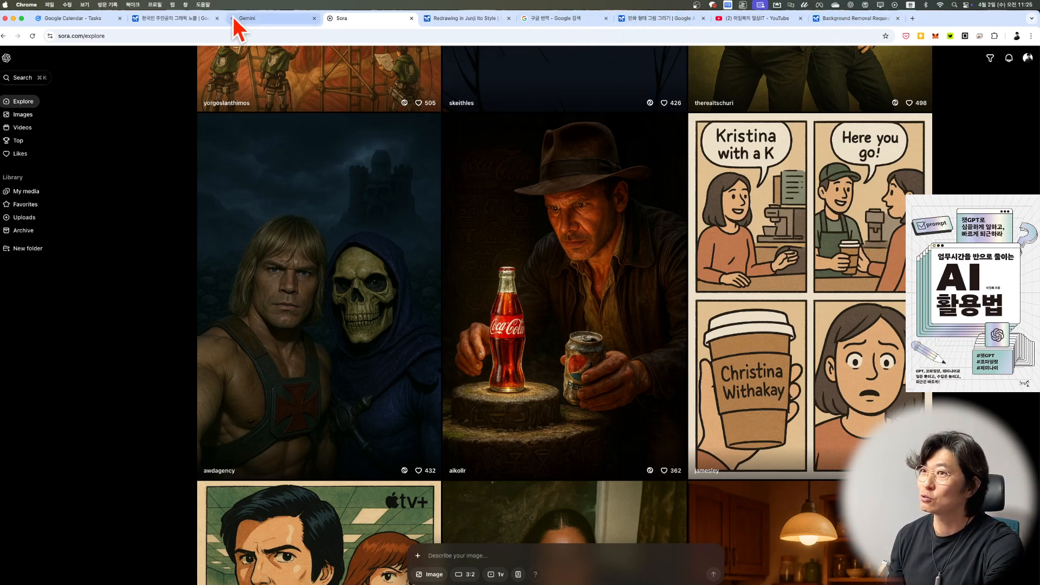
left_click(453, 21)
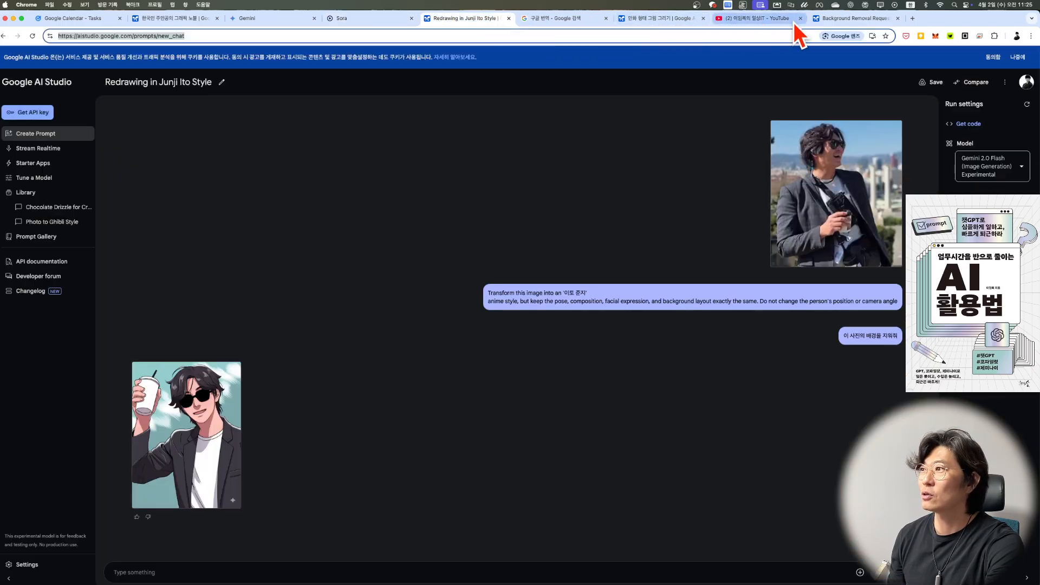
left_click(200, 425)
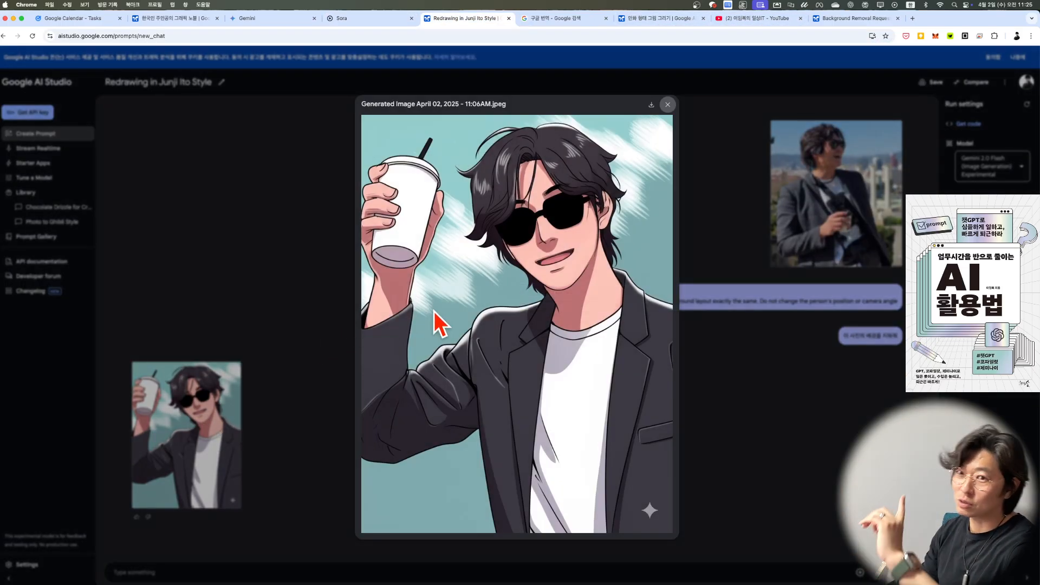